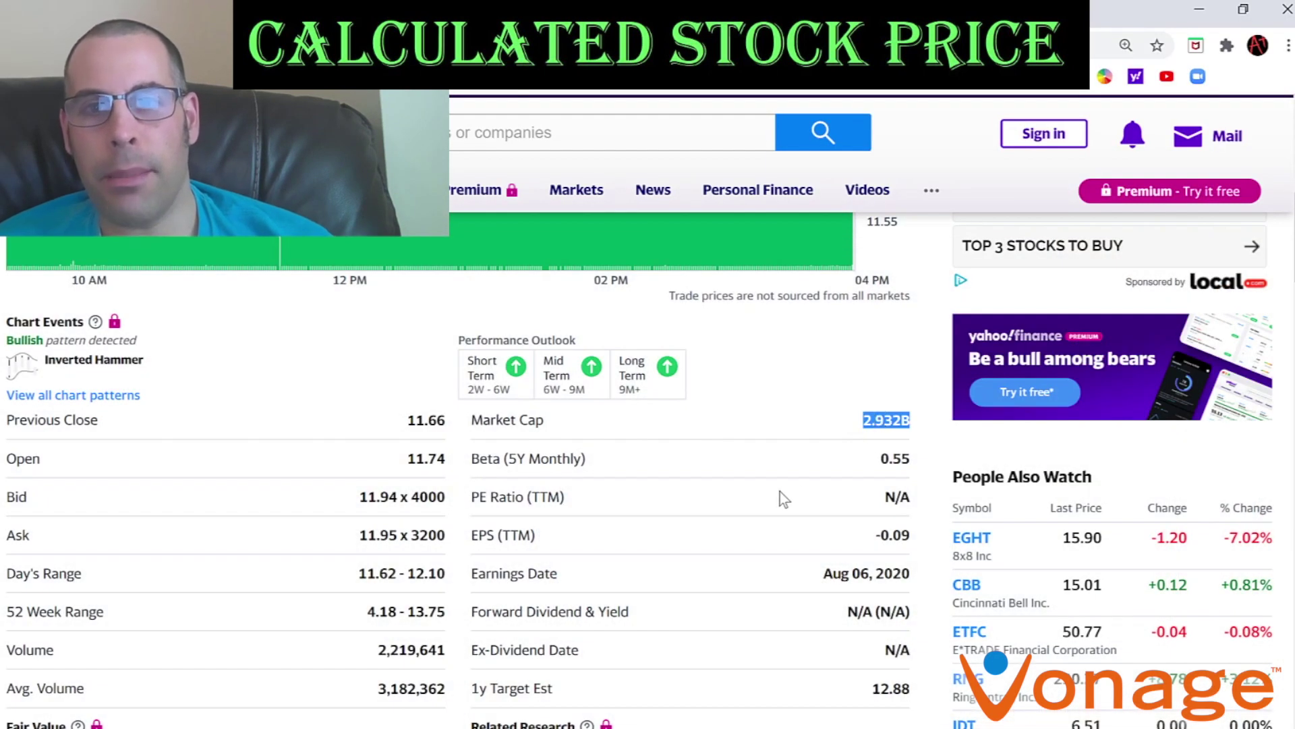
# Switch to the Excel valuation model and enter 2.9 as Vonage's market cap in billions.
pyautogui.hotkey('alt', 'Tab')
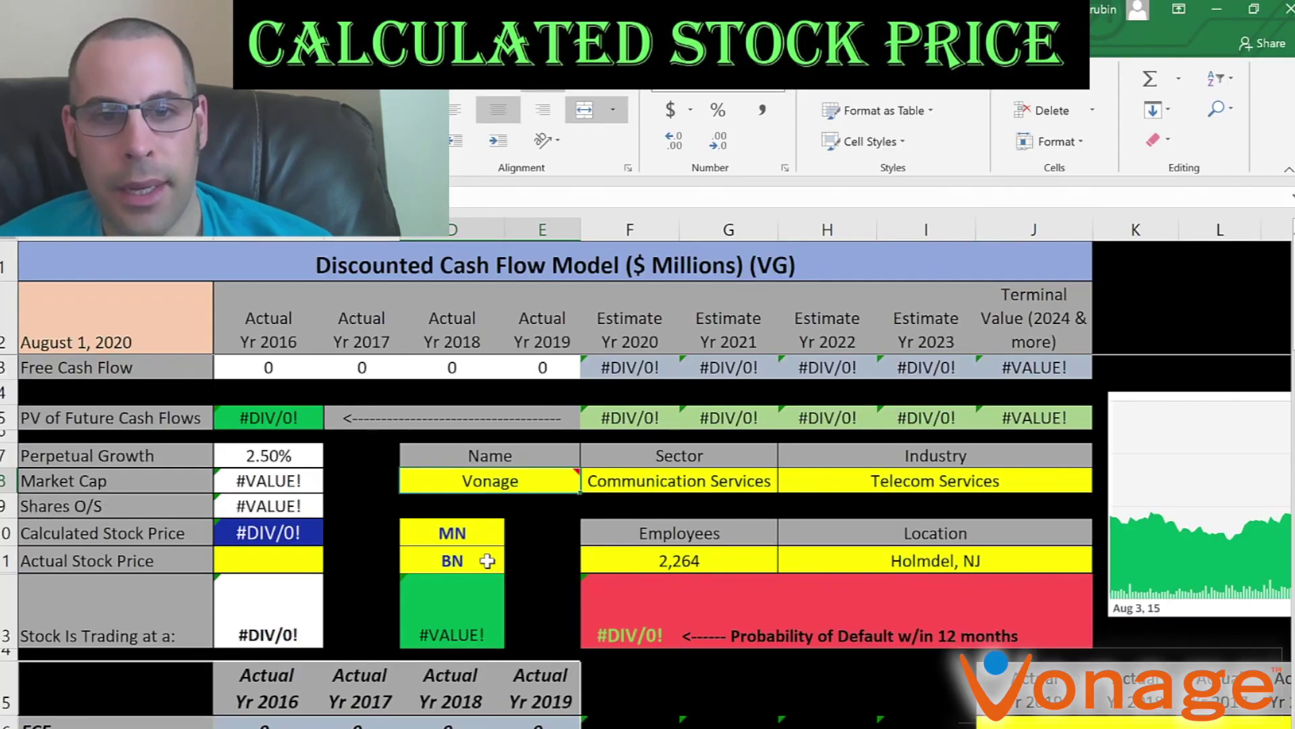
pyautogui.click(487, 561)
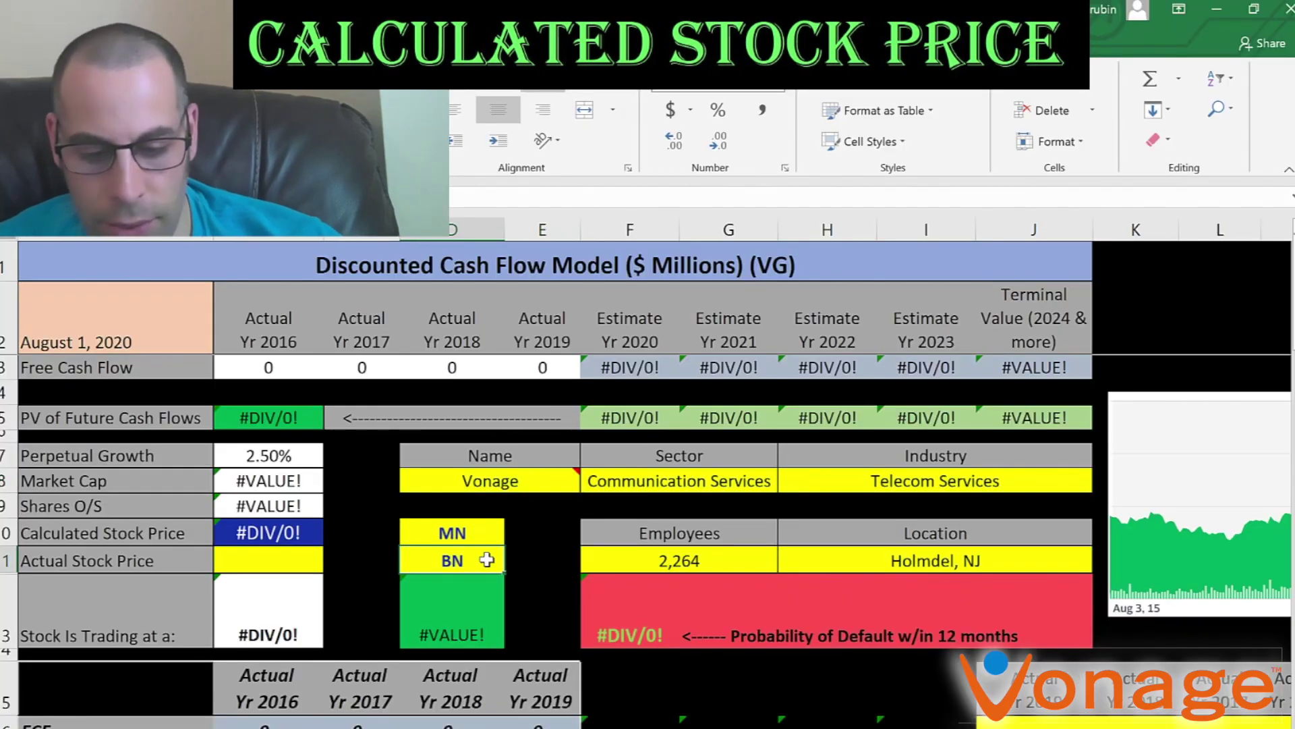
pyautogui.write('2.9')
pyautogui.press('Return')
# Take Vonage's share price from Yahoo Finance and enter 11.95 as the model's Actual Stock Price.
pyautogui.hotkey('alt', 'Tab')
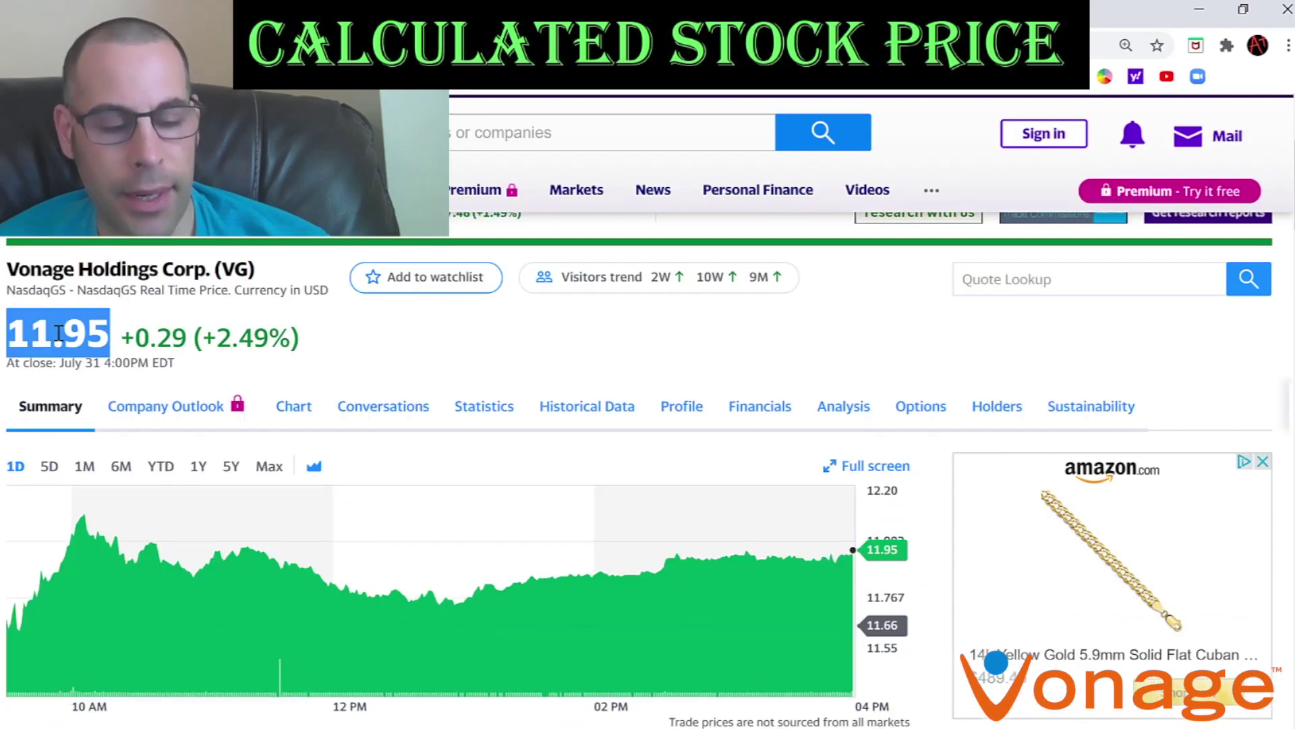
pyautogui.hotkey('alt', 'Tab')
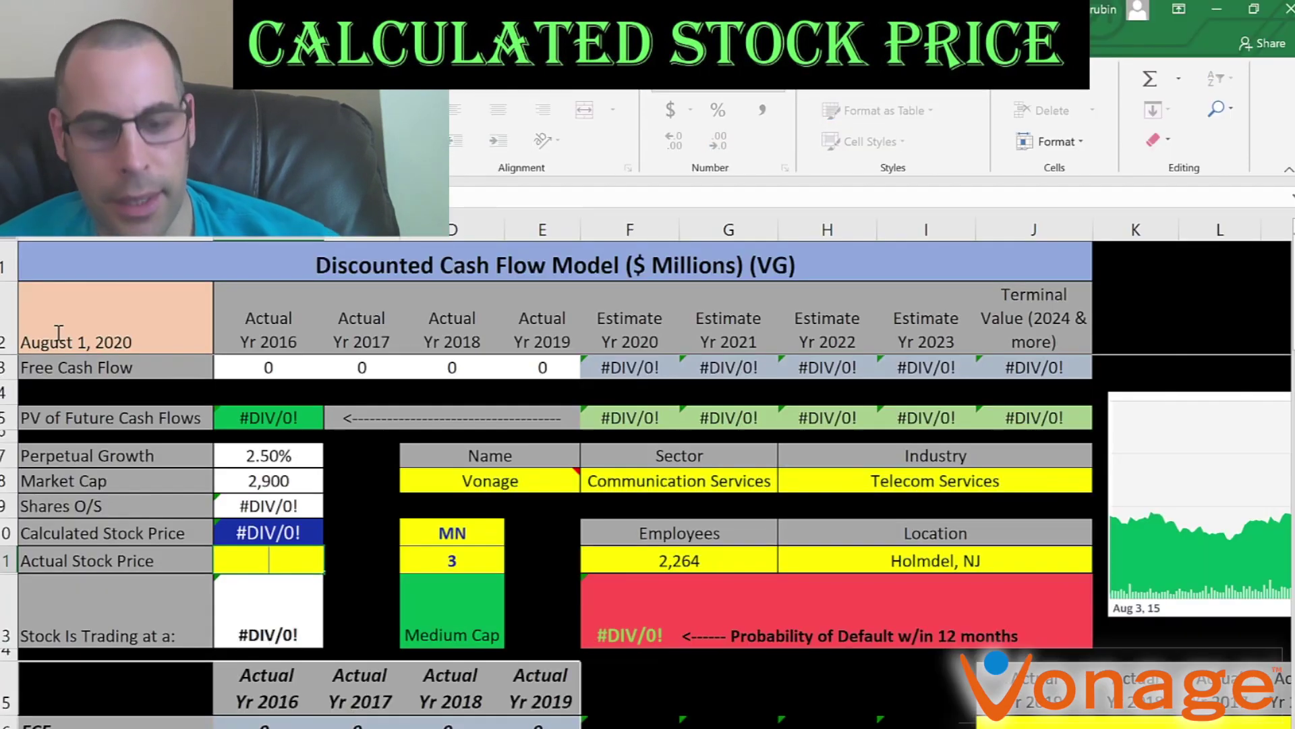
pyautogui.write('11.95')
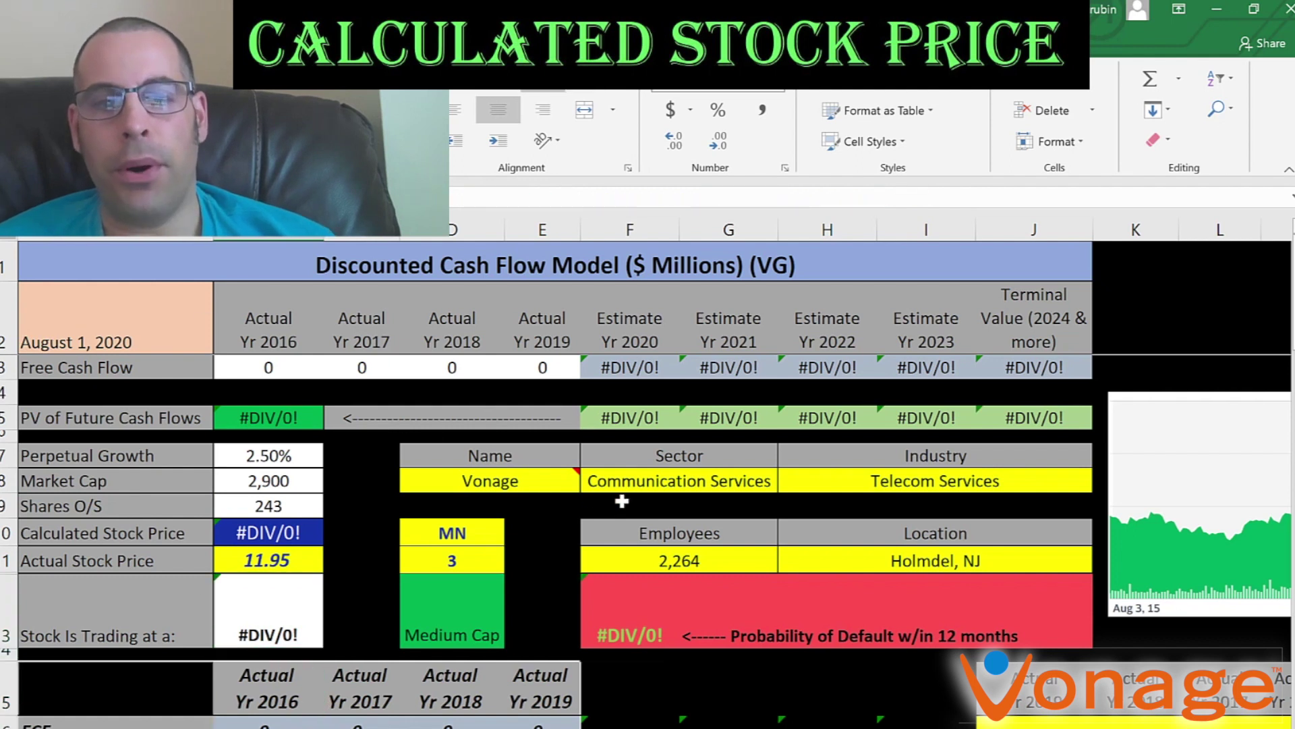
# Copy Vonage's 2019 to 2016 Free Cash Flow figures from the Yahoo Finance cash flow statement for the model's yellow FCF input row.
pyautogui.scroll(-1, 702, 509)
pyautogui.scroll(-3, 702, 508)
pyautogui.click(997, 436)
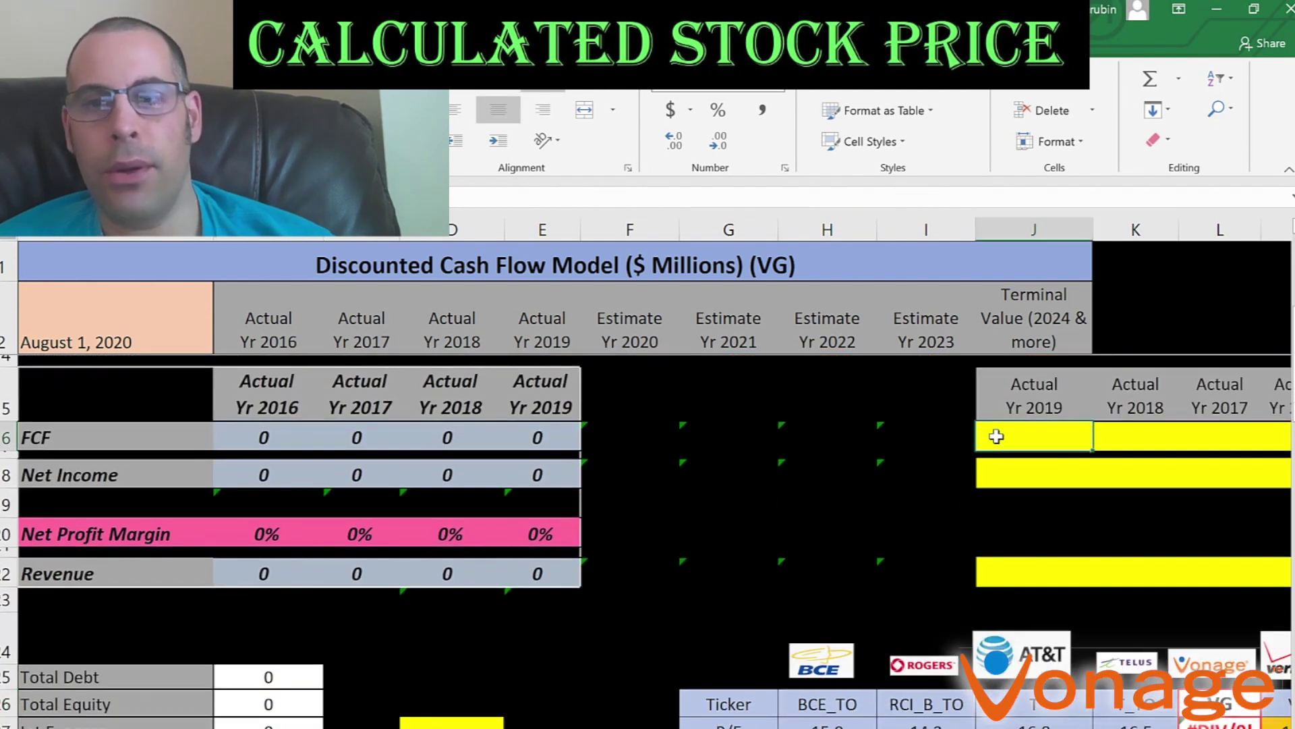
pyautogui.hotkey('alt', 'Tab')
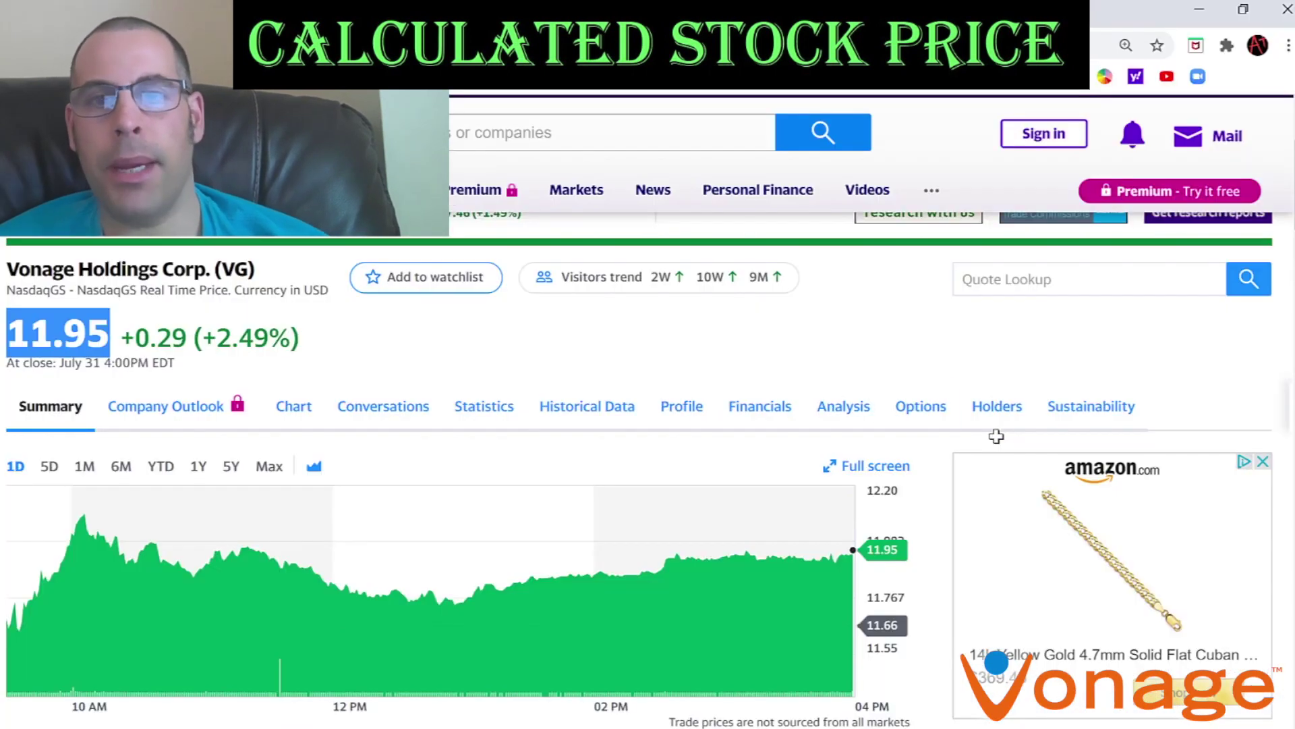
pyautogui.click(747, 408)
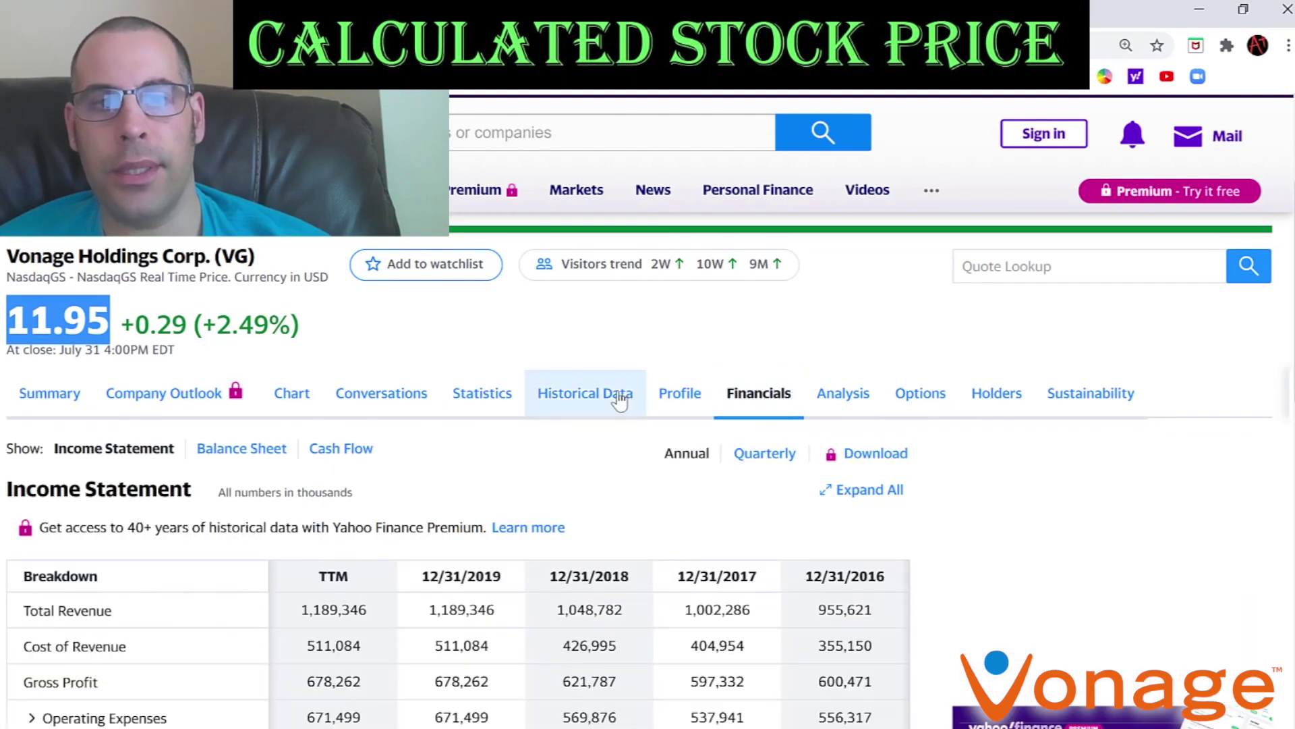
pyautogui.scroll(-8, 618, 396)
pyautogui.scroll(5, 328, 307)
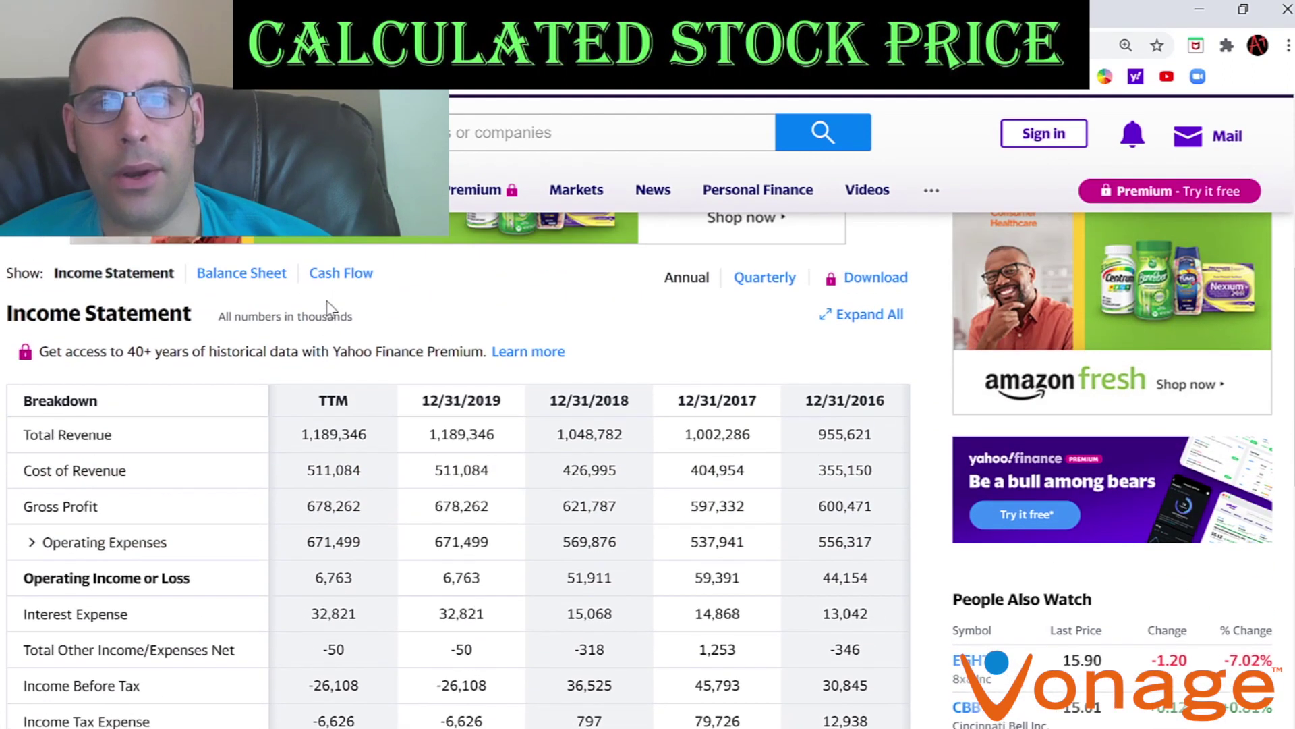
pyautogui.click(324, 282)
pyautogui.scroll(-4, 419, 363)
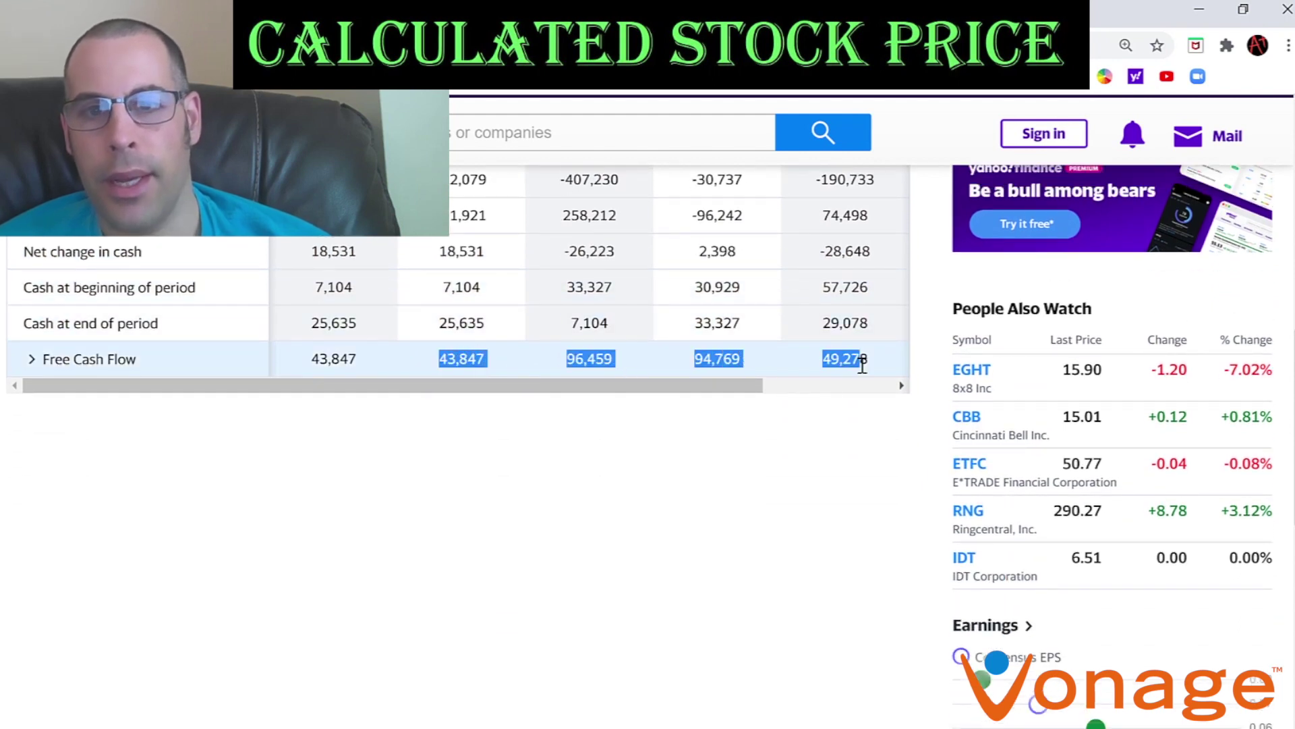
pyautogui.rightClick(854, 363)
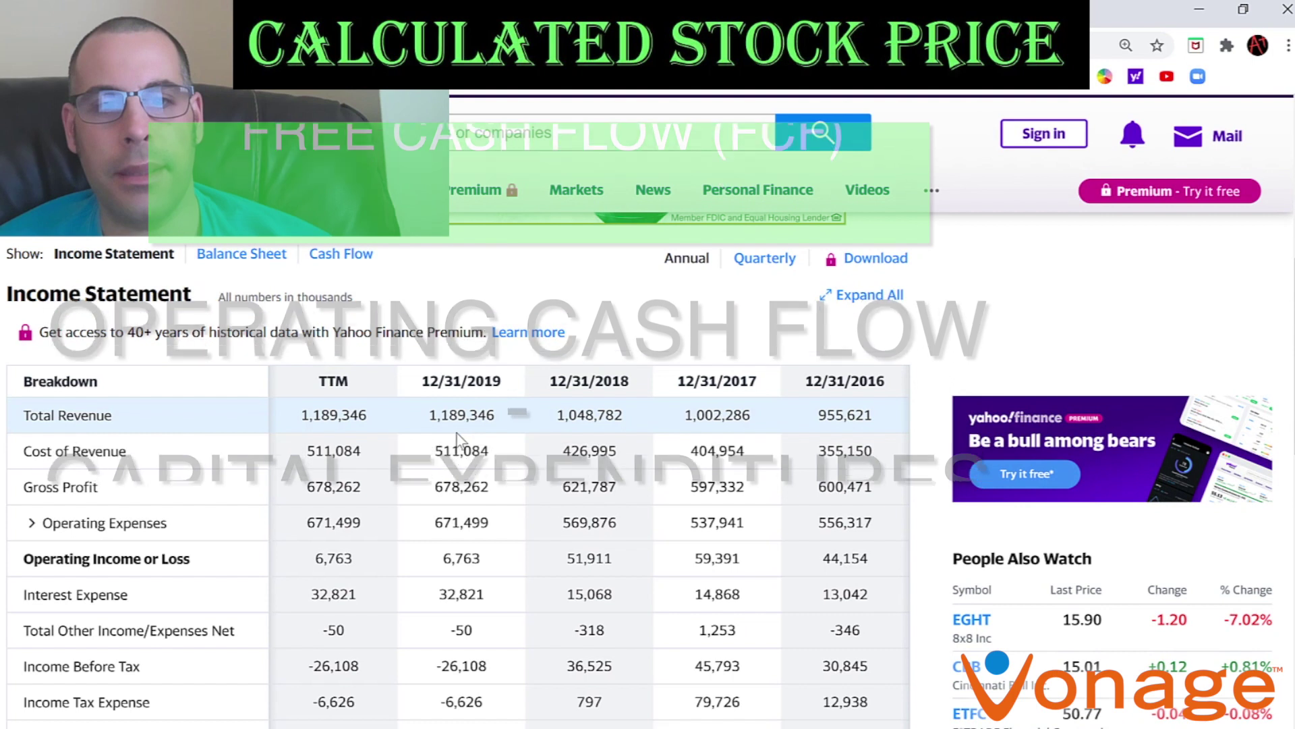
# Copy the 2019 to 2016 Net Income figures from the income statement into the model's yellow Net Income input row.
pyautogui.scroll(-6, 403, 396)
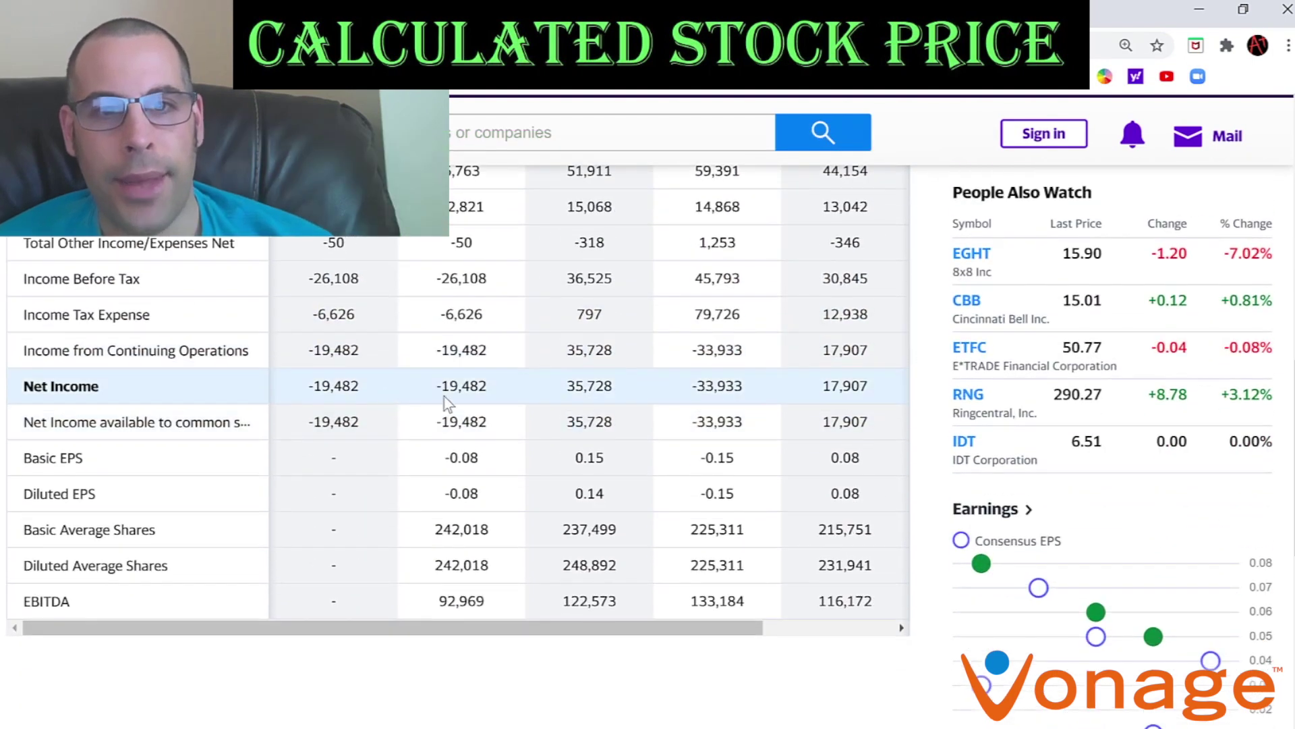
pyautogui.moveTo(450, 397); pyautogui.dragTo(848, 390)
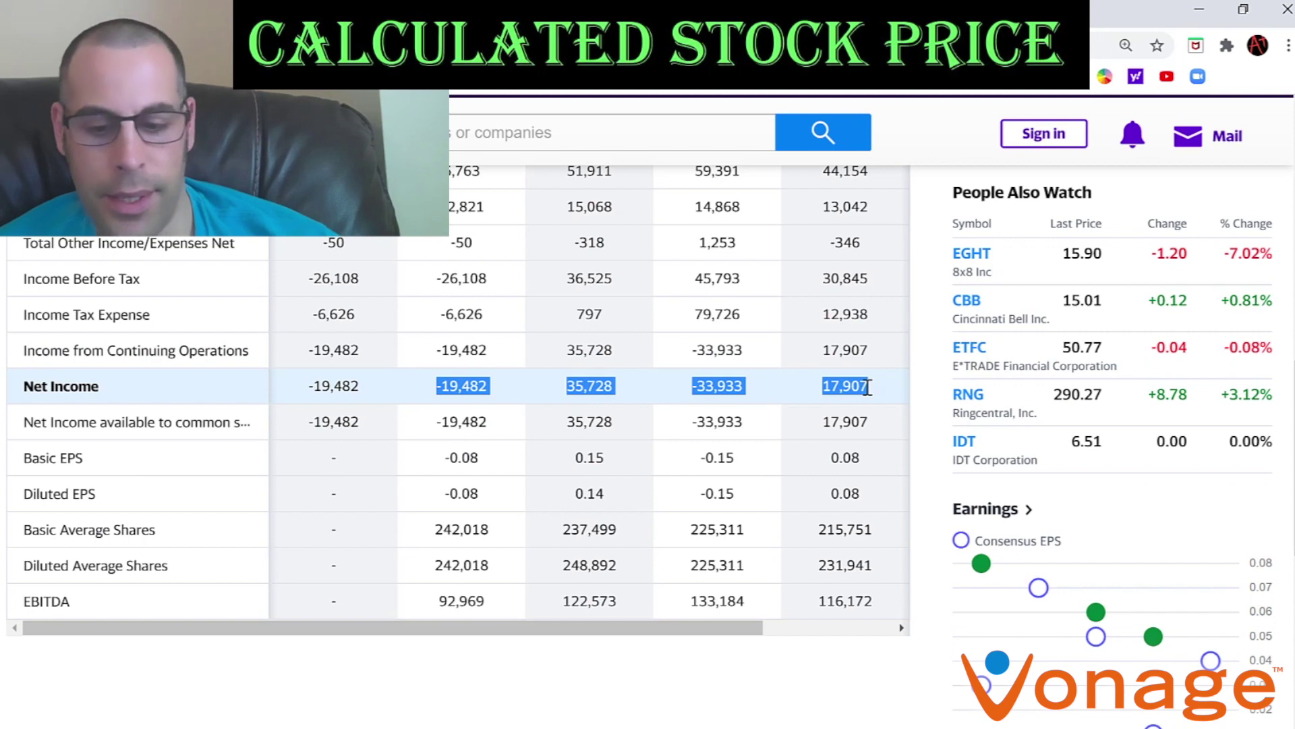
pyautogui.hotkey('alt', 'Tab')
pyautogui.hotkey('shift', 'F10')
pyautogui.press('s')
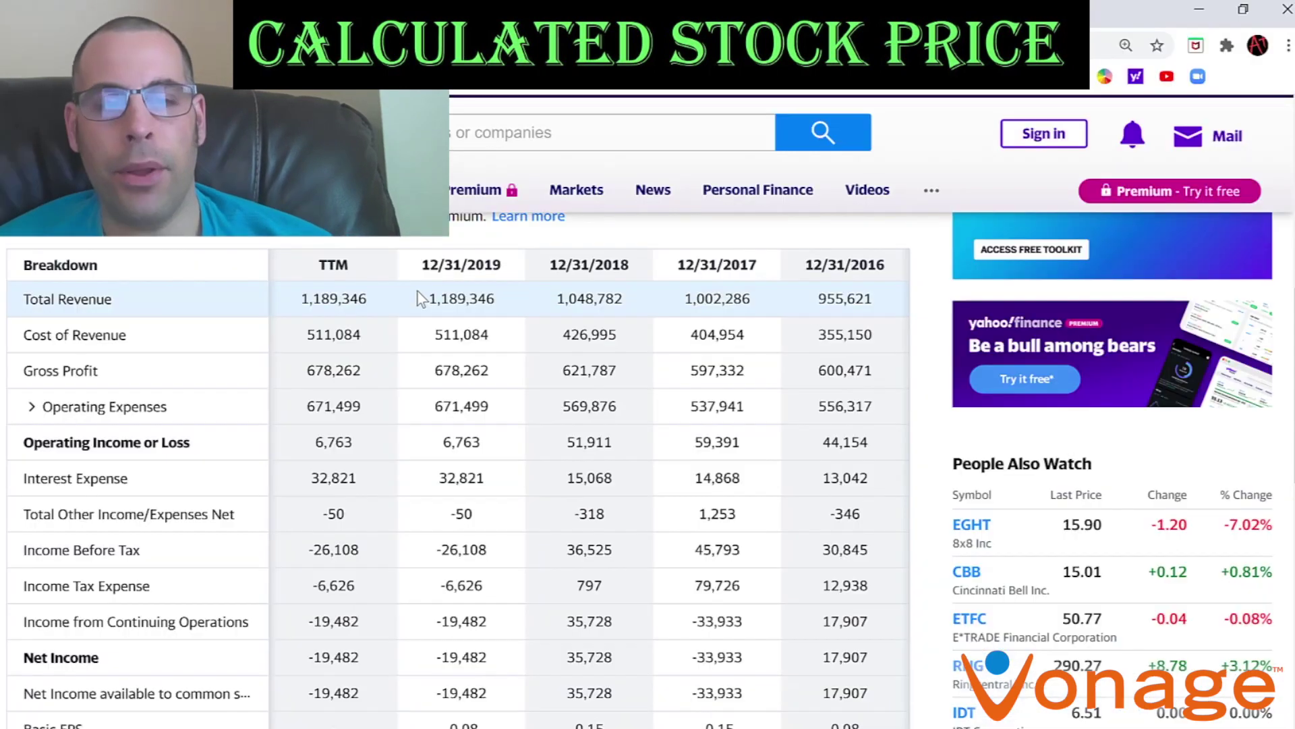
# Copy the 2019 to 2016 Total Revenue figures from the income statement into the model's yellow Revenue input row.
pyautogui.moveTo(419, 298); pyautogui.dragTo(881, 305)
pyautogui.rightClick(853, 293)
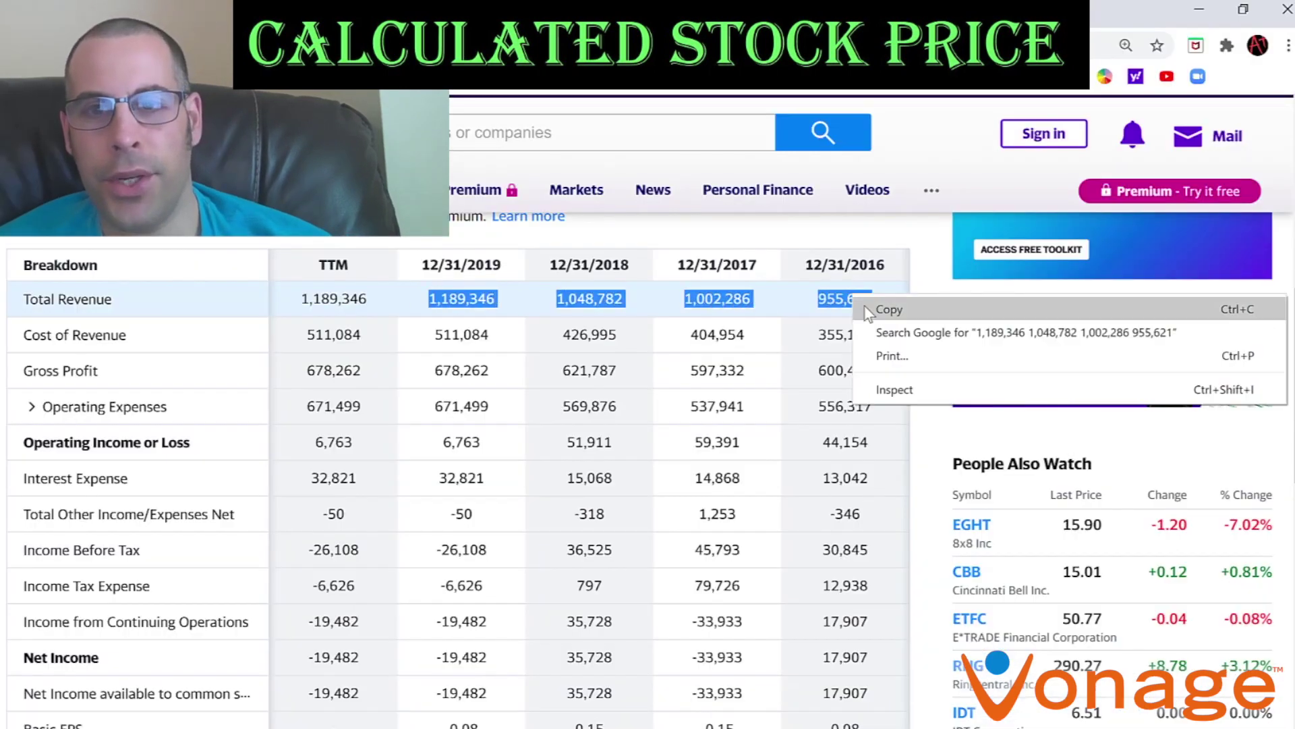
pyautogui.click(872, 304)
pyautogui.hotkey('alt', 'Tab')
pyautogui.press('Right')
pyautogui.hotkey('shift', 'F10')
pyautogui.press('s')
pyautogui.press('Return')
# Review the model's 2016 to 2019 net income, free cash flow, net profit margin and revenue across the years.
pyautogui.press('Left')
pyautogui.press('Left')
pyautogui.press('Left')
pyautogui.press('Left')
pyautogui.press('Left')
pyautogui.press('Left')
pyautogui.press('Left')
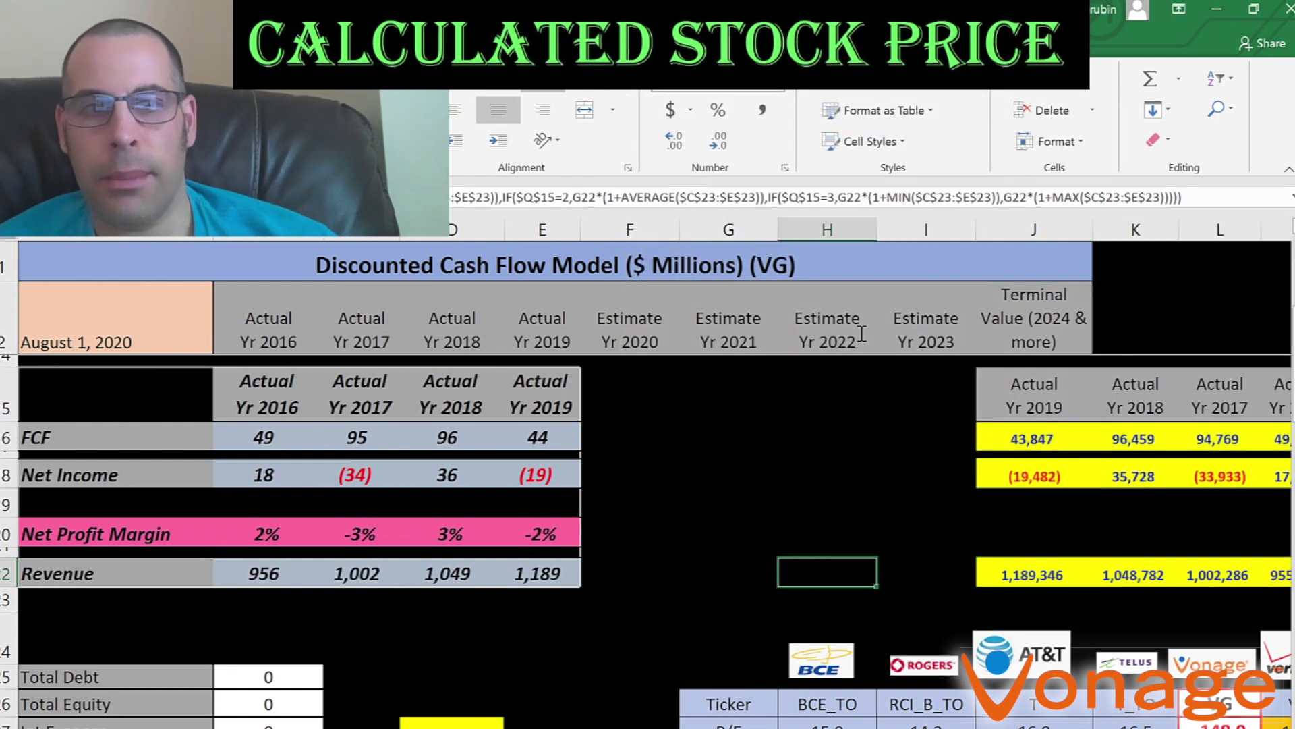
pyautogui.press('Left')
pyautogui.press('Up')
pyautogui.press('Up')
pyautogui.press('Up')
pyautogui.press('Up')
pyautogui.click(327, 479)
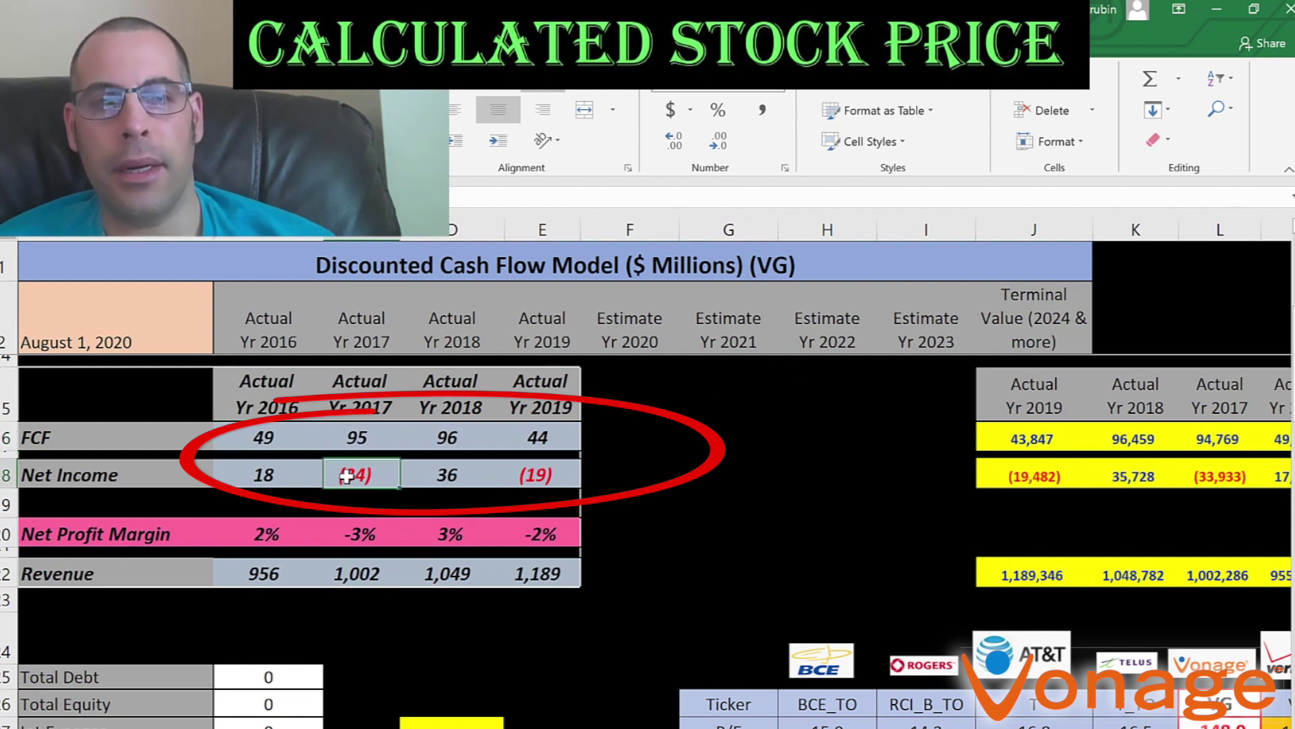
pyautogui.click(531, 475)
pyautogui.click(515, 426)
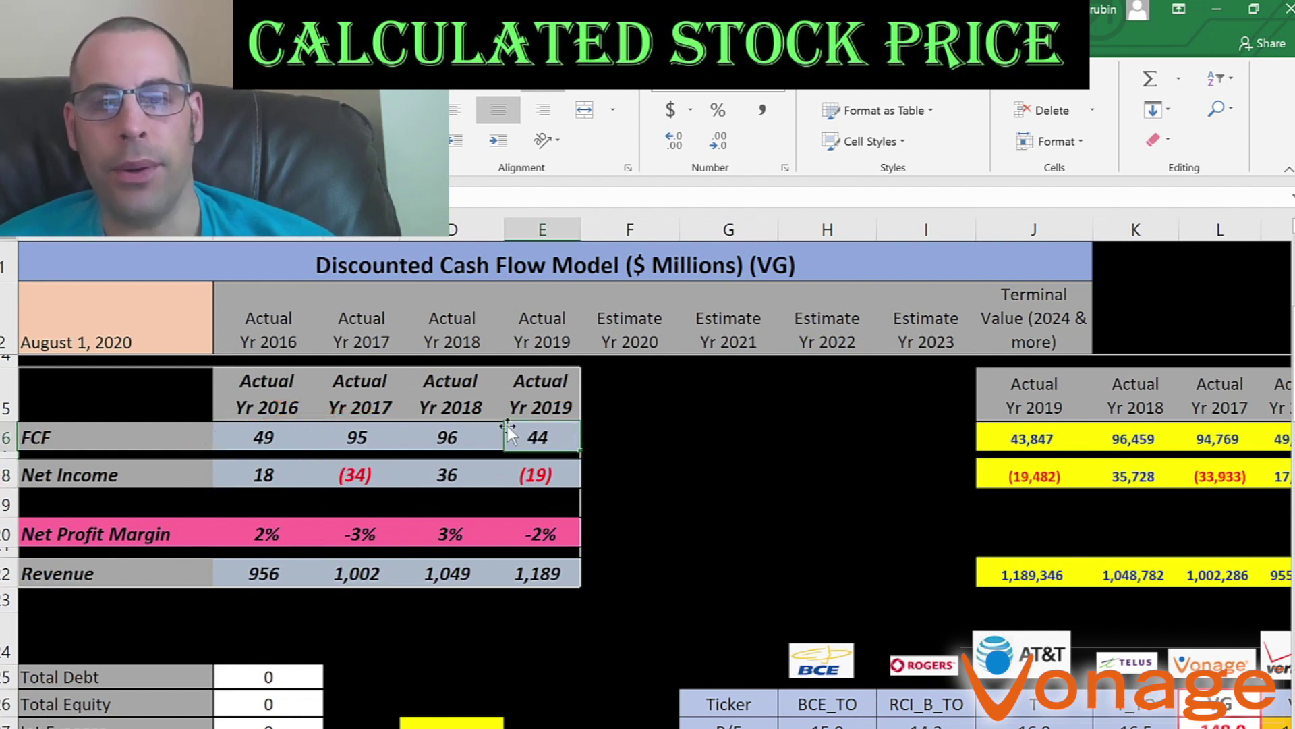
pyautogui.click(370, 439)
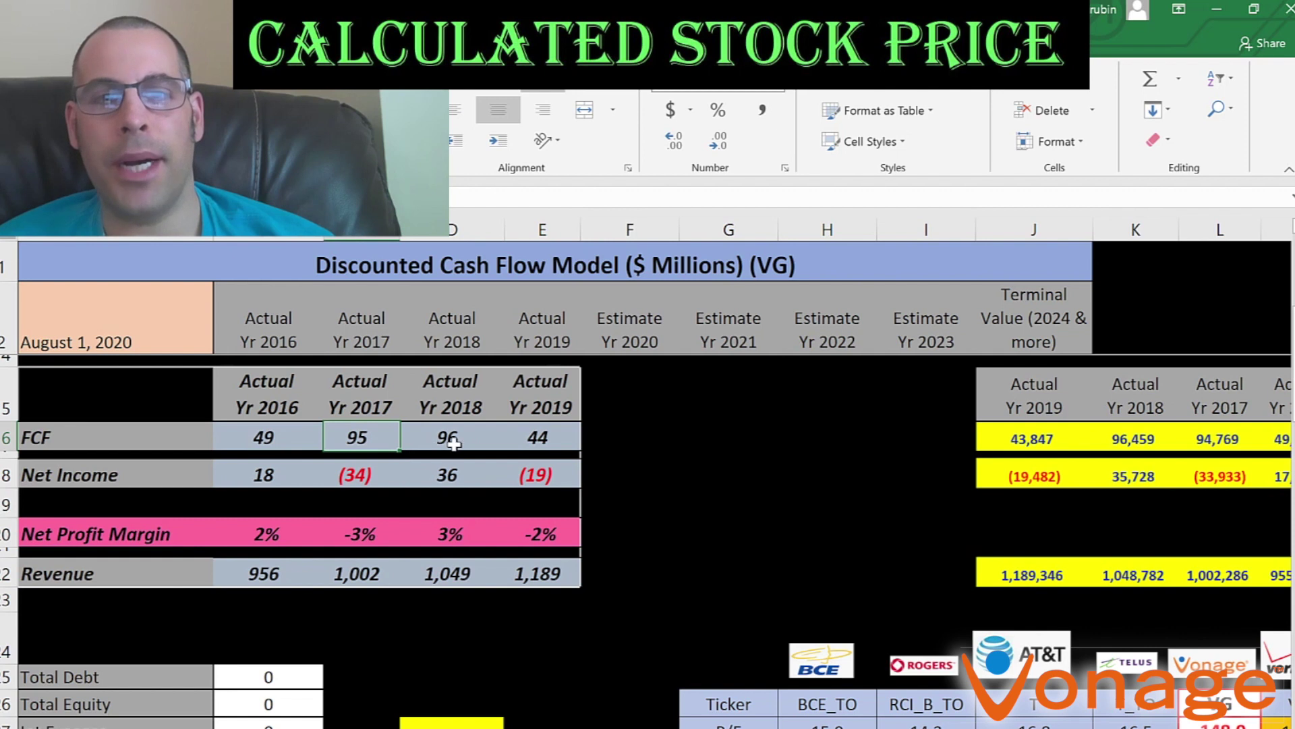
pyautogui.click(539, 435)
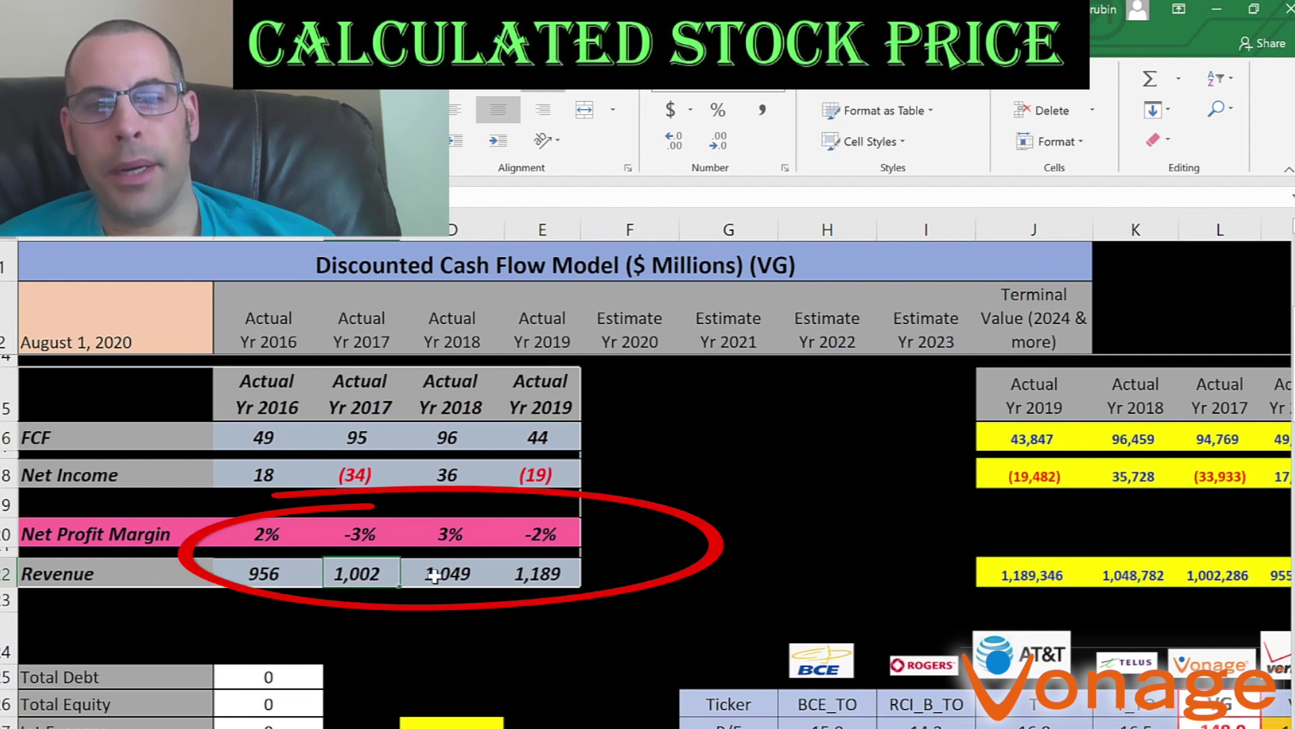
pyautogui.click(545, 579)
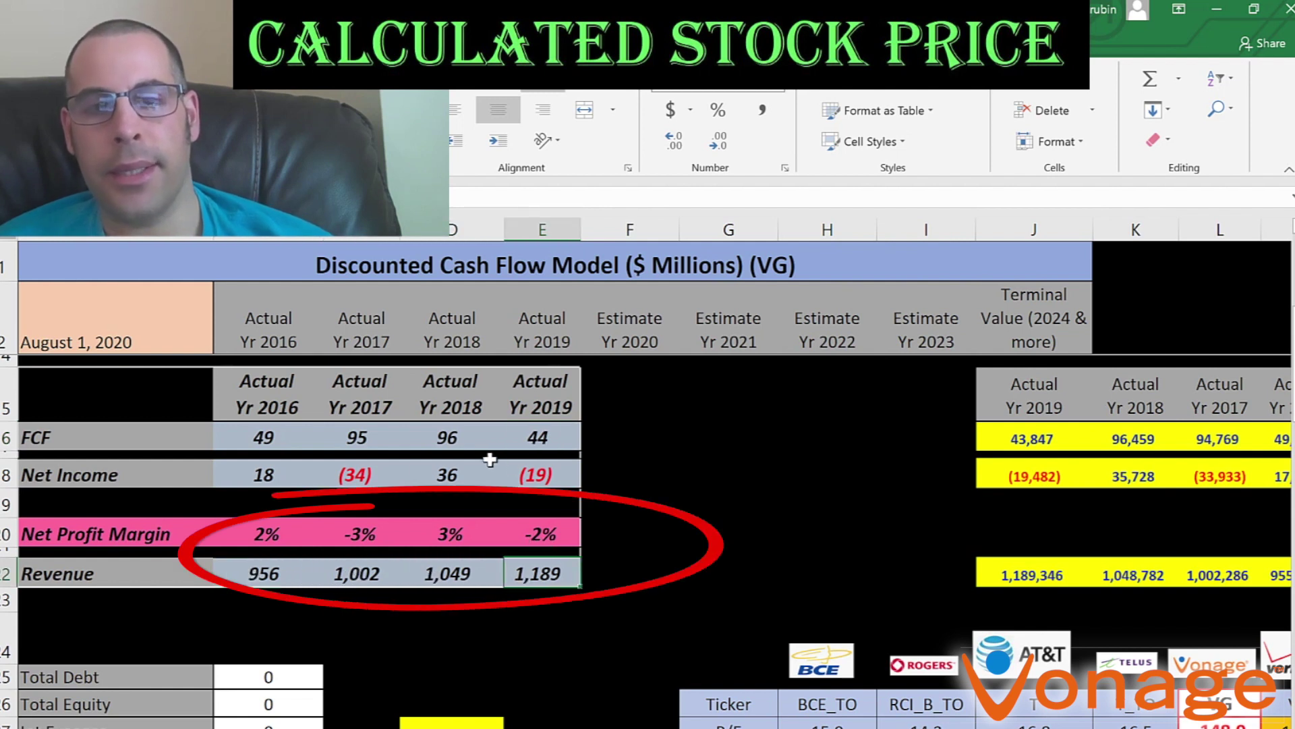
# Copy the 2019 Interest Expense of 32,821 from the income statement into the model's Int Expense input cell.
pyautogui.scroll(-7, 492, 444)
pyautogui.click(467, 398)
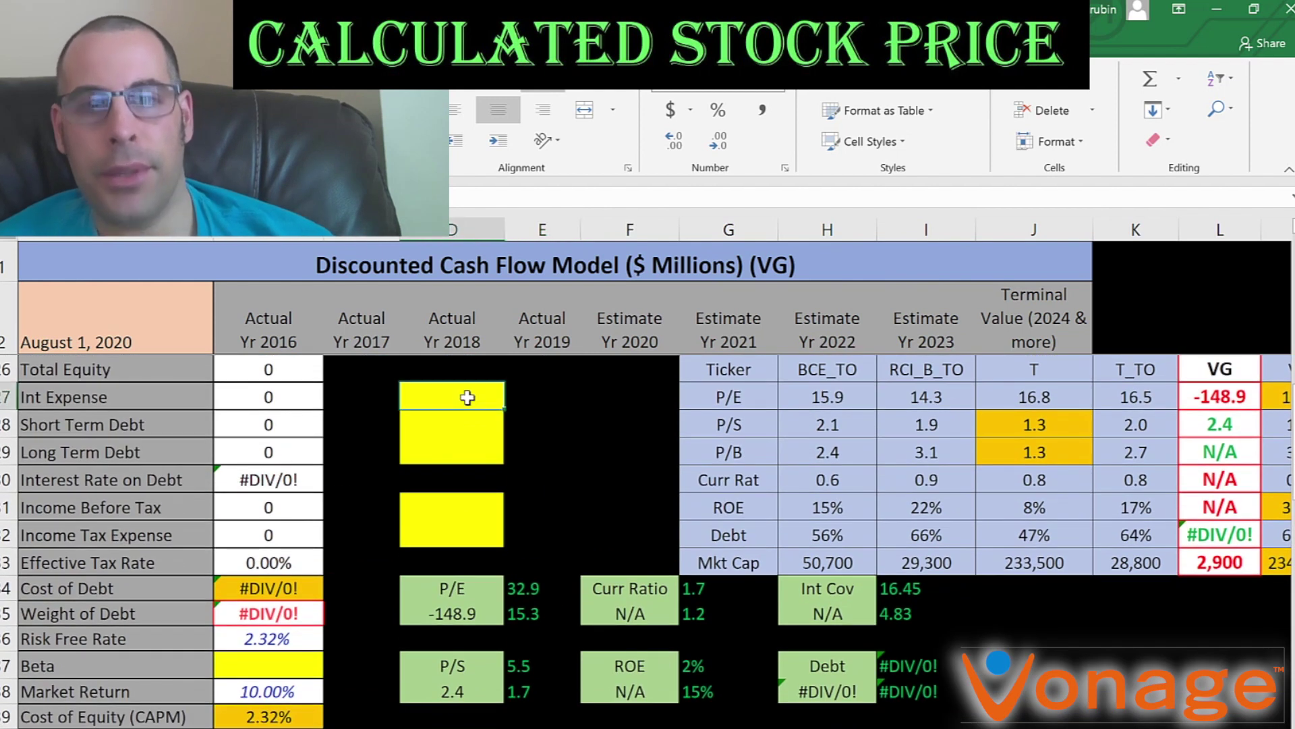
pyautogui.hotkey('alt', 'Tab')
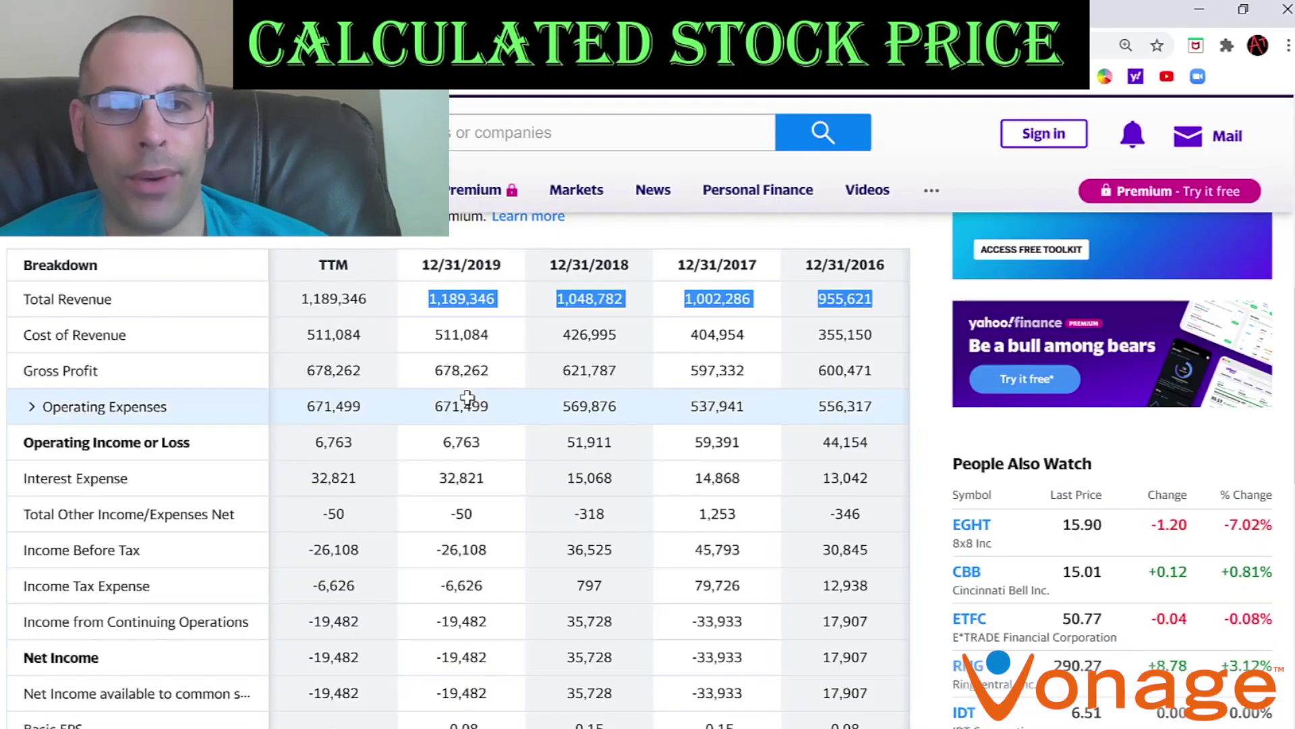
pyautogui.click(454, 477)
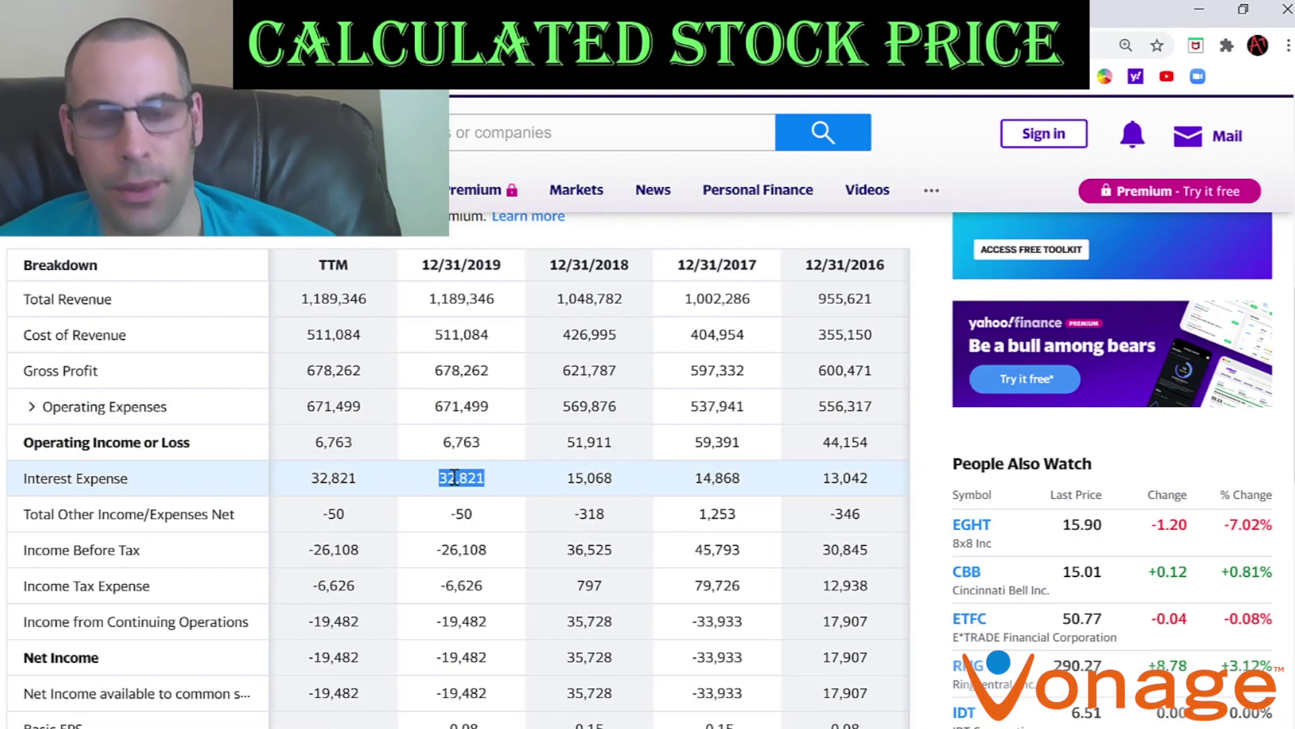
pyautogui.hotkey('alt', 'Tab')
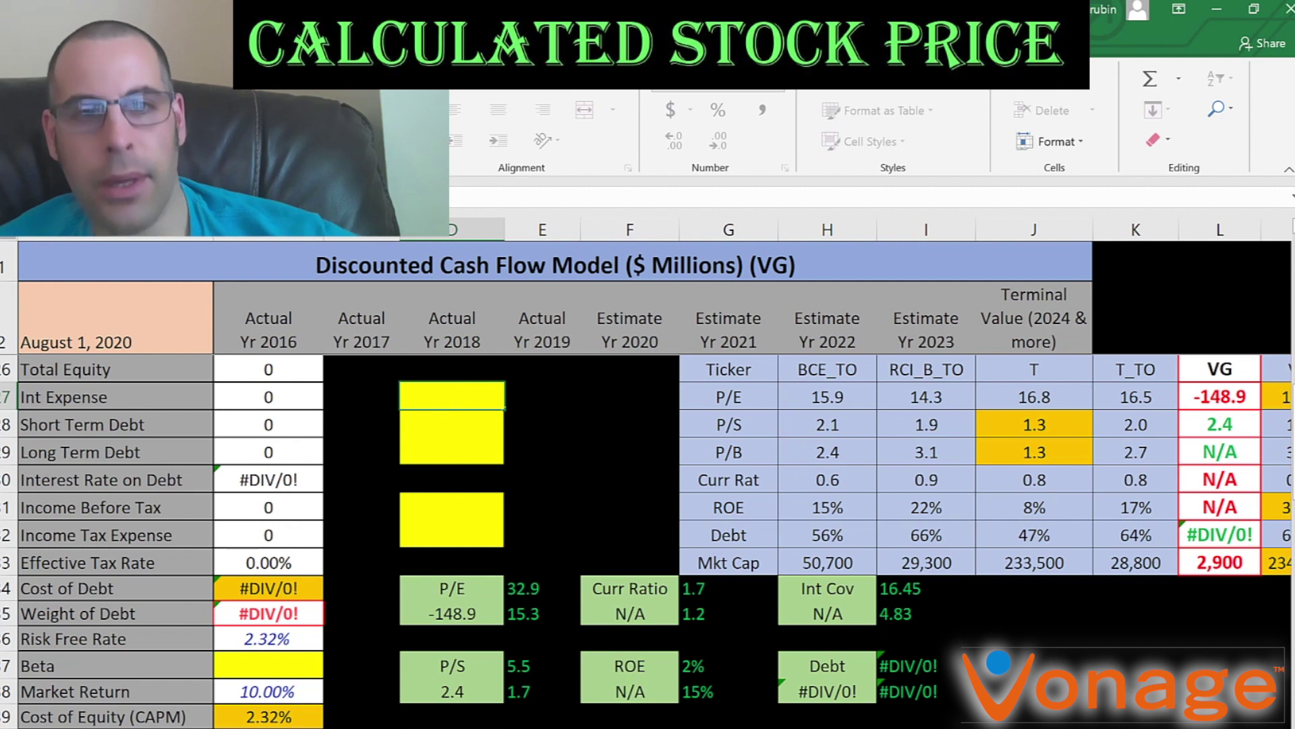
pyautogui.hotkey('ctrl', 'v')
# Open Vonage's balance sheet on Yahoo Finance and expand the liabilities into their current and non-current items.
pyautogui.hotkey('alt', 'Tab')
pyautogui.scroll(4, 220, 317)
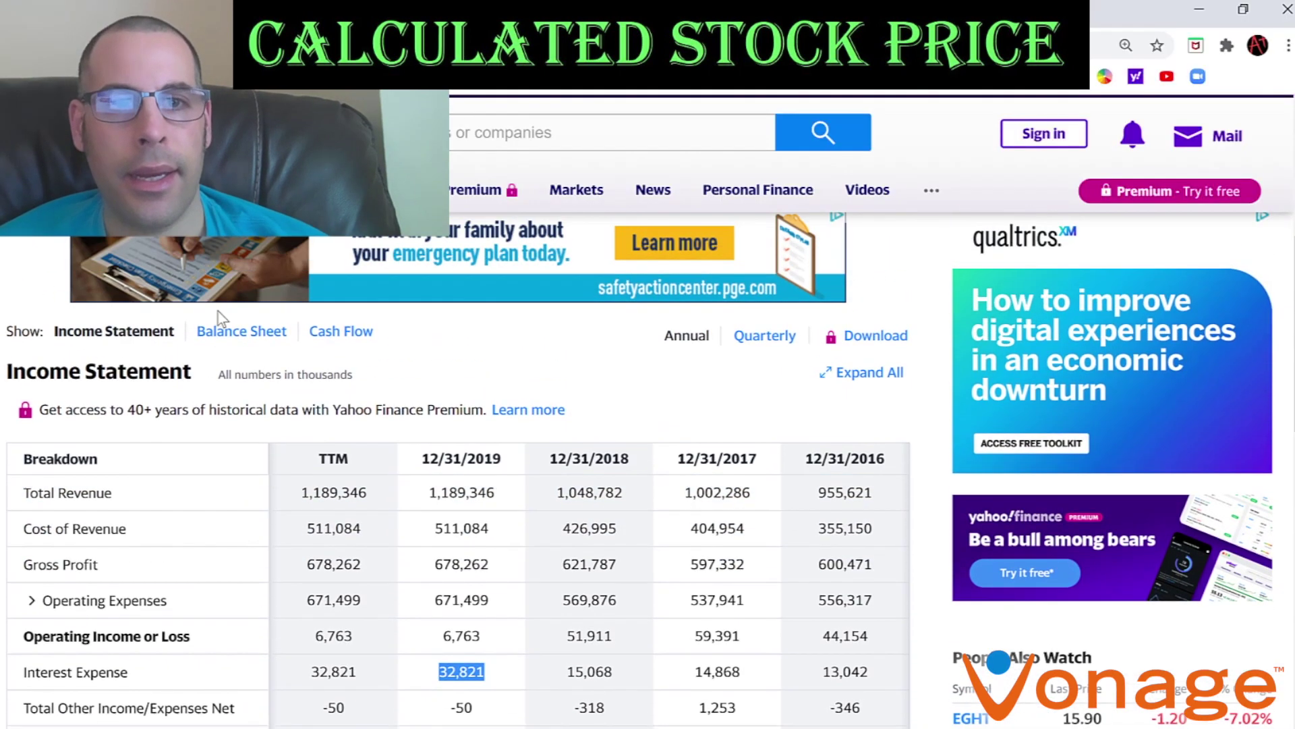
pyautogui.click(205, 324)
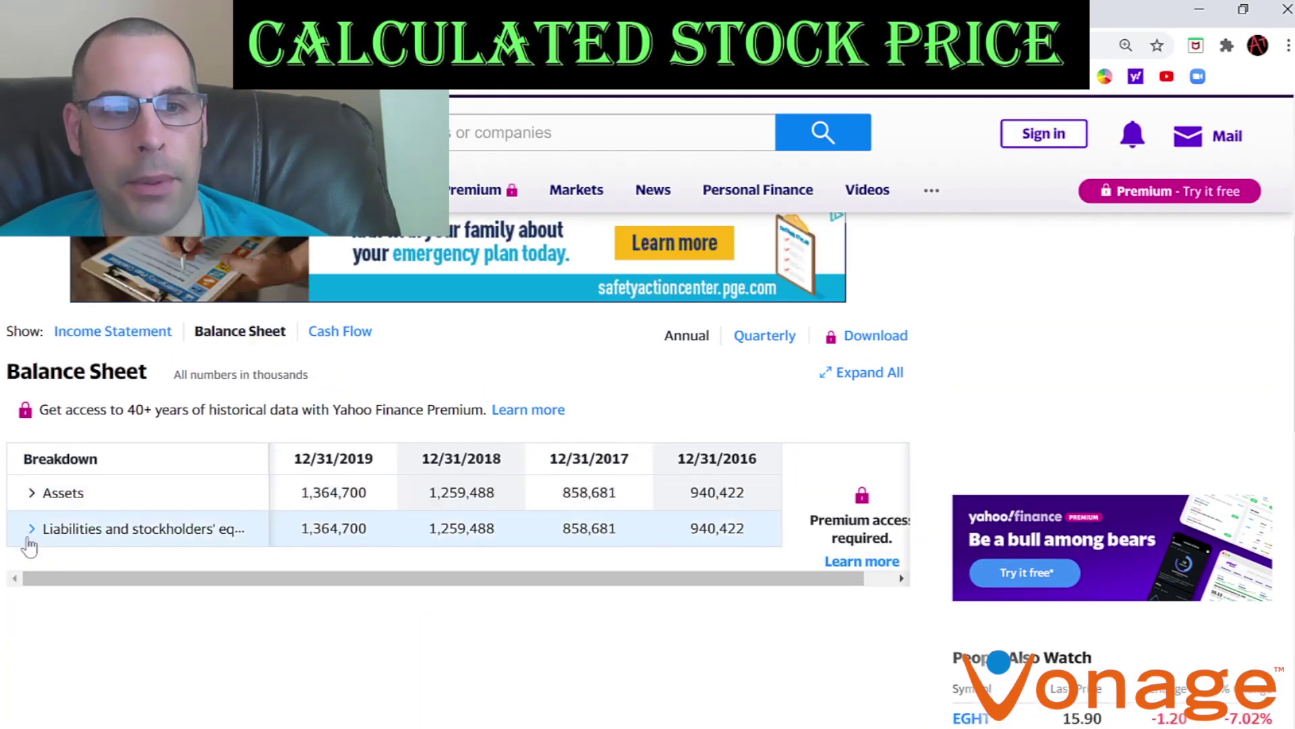
pyautogui.click(29, 532)
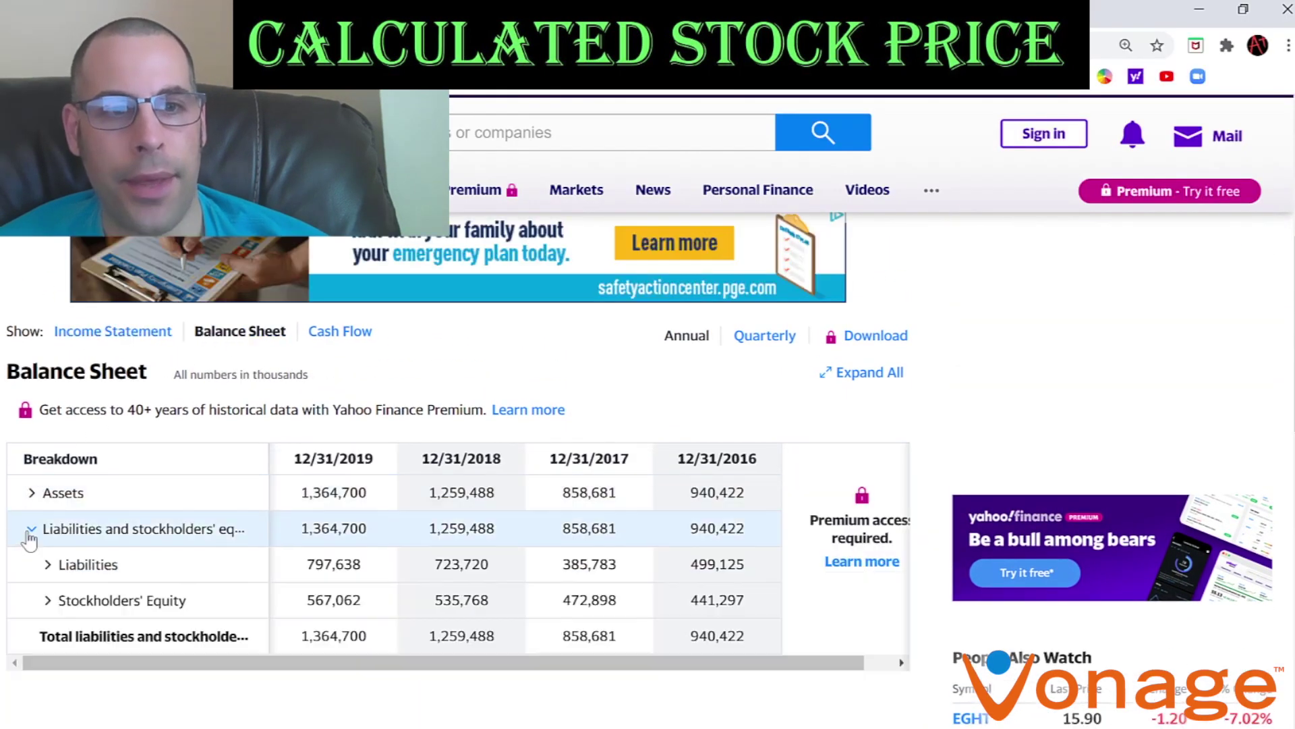
pyautogui.click(46, 565)
pyautogui.click(64, 634)
pyautogui.click(64, 600)
pyautogui.scroll(-1, 348, 466)
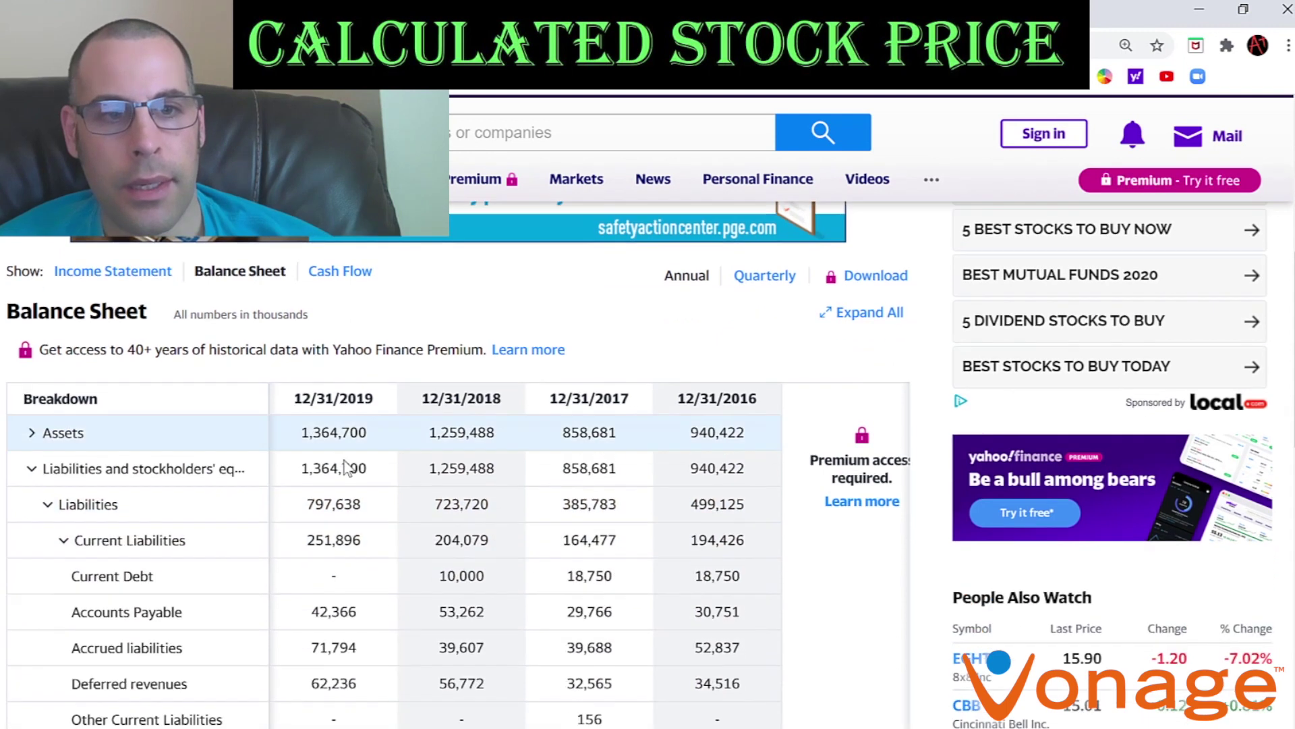
# Copy the 2019 Long Term Debt of 497,158 from the balance sheet into the model's Long Term Debt input cell.
pyautogui.scroll(-5, 348, 465)
pyautogui.doubleClick(331, 499)
pyautogui.hotkey('ctrl', 'c')
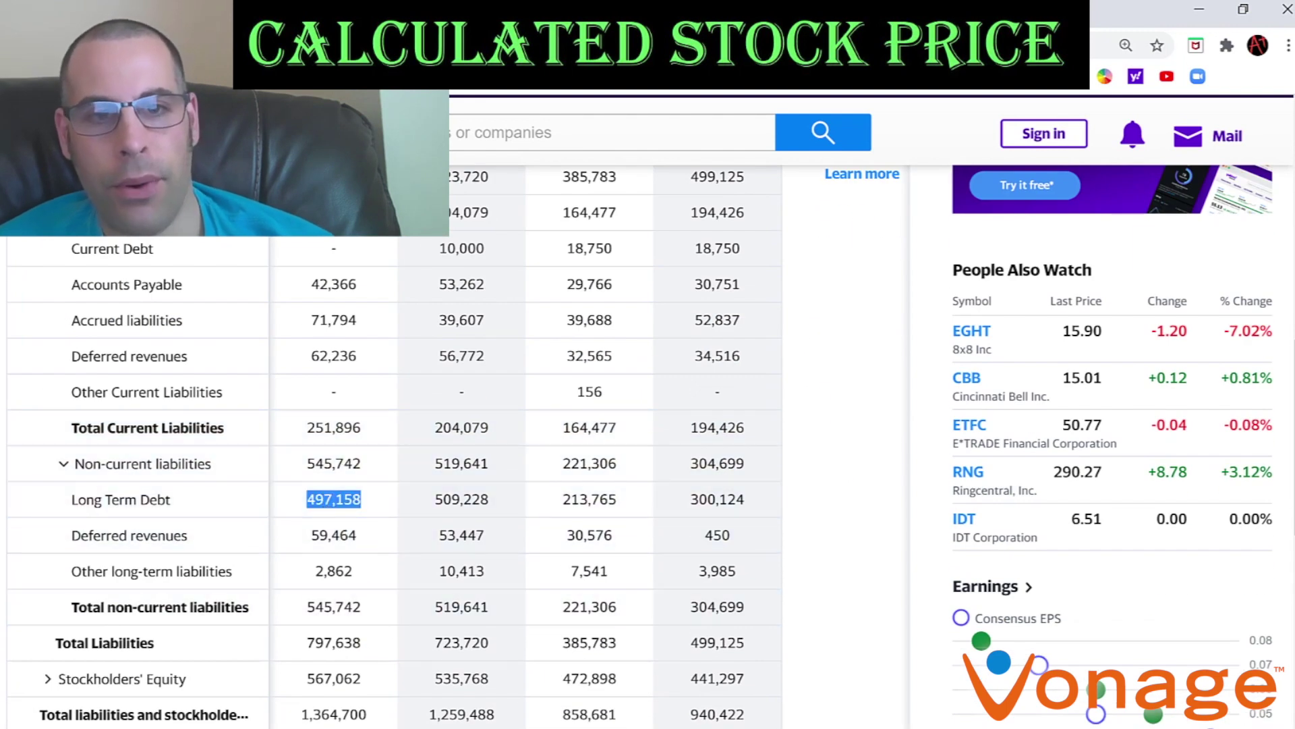
pyautogui.hotkey('alt', 'Tab')
pyautogui.click(452, 452)
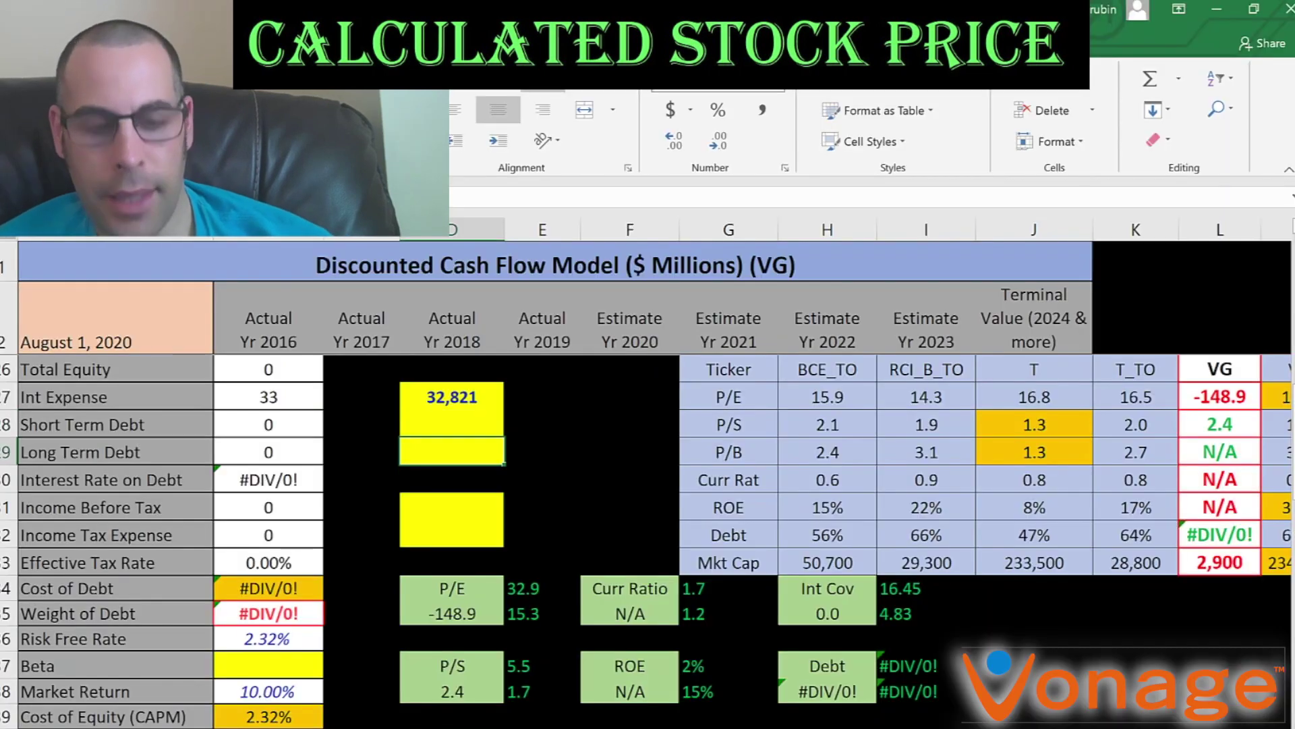
pyautogui.hotkey('ctrl', 'v')
pyautogui.press('Return')
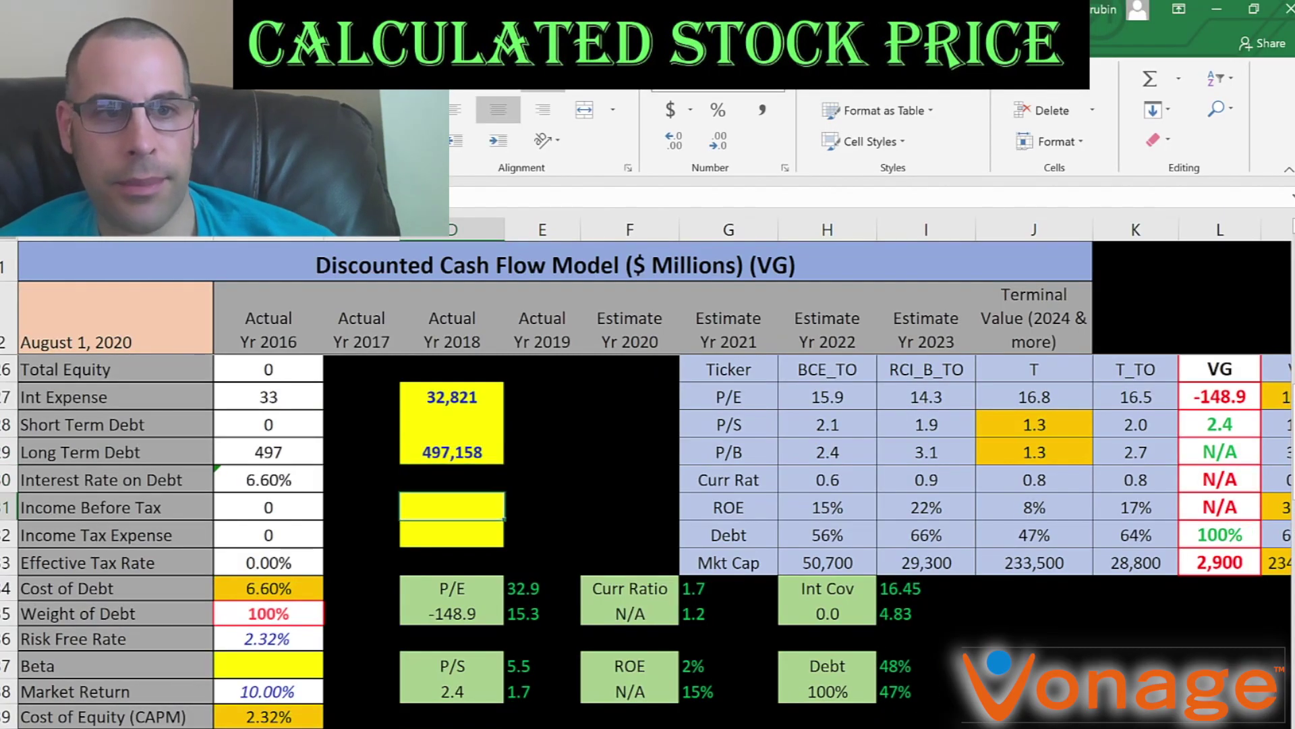
# Copy the 2016 Income Before Tax of 30,845 from Vonage's income statement into the model's Income Before Tax input cell.
pyautogui.hotkey('alt', 'Tab')
pyautogui.scroll(5, 94, 355)
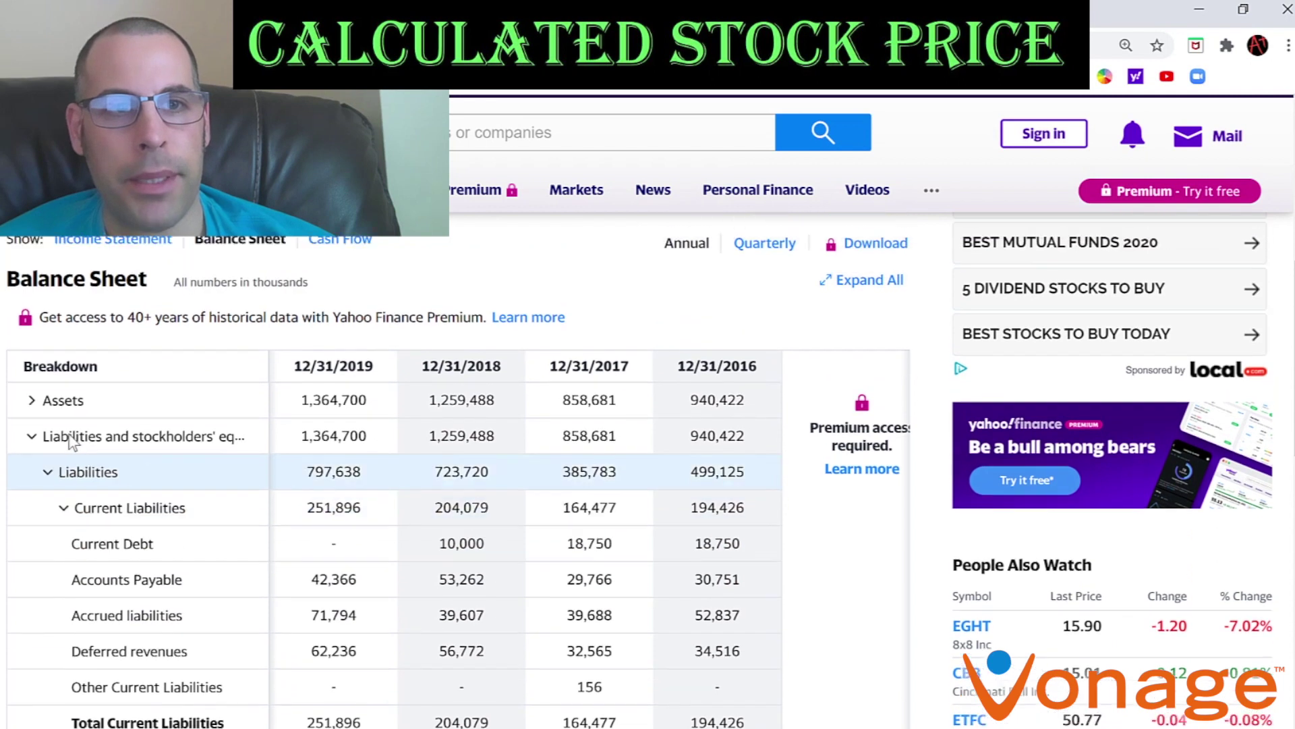
pyautogui.click(94, 332)
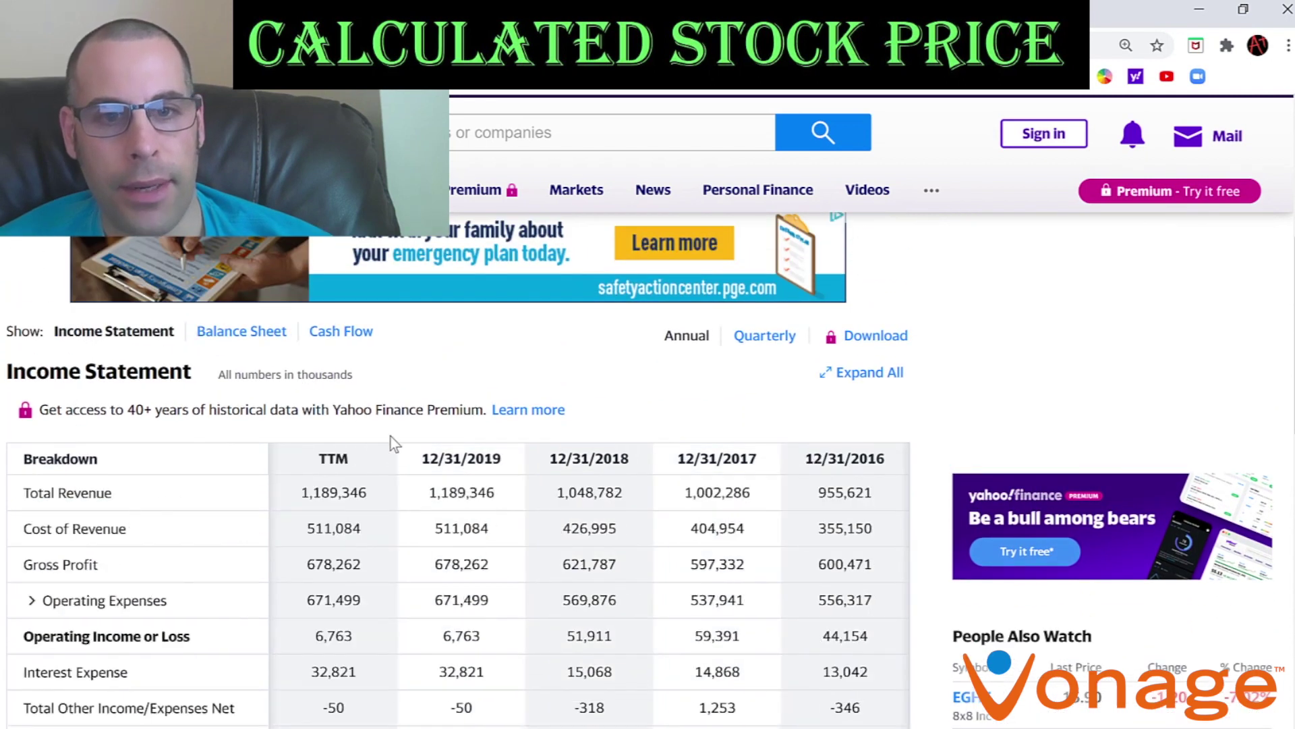
pyautogui.scroll(-3, 391, 442)
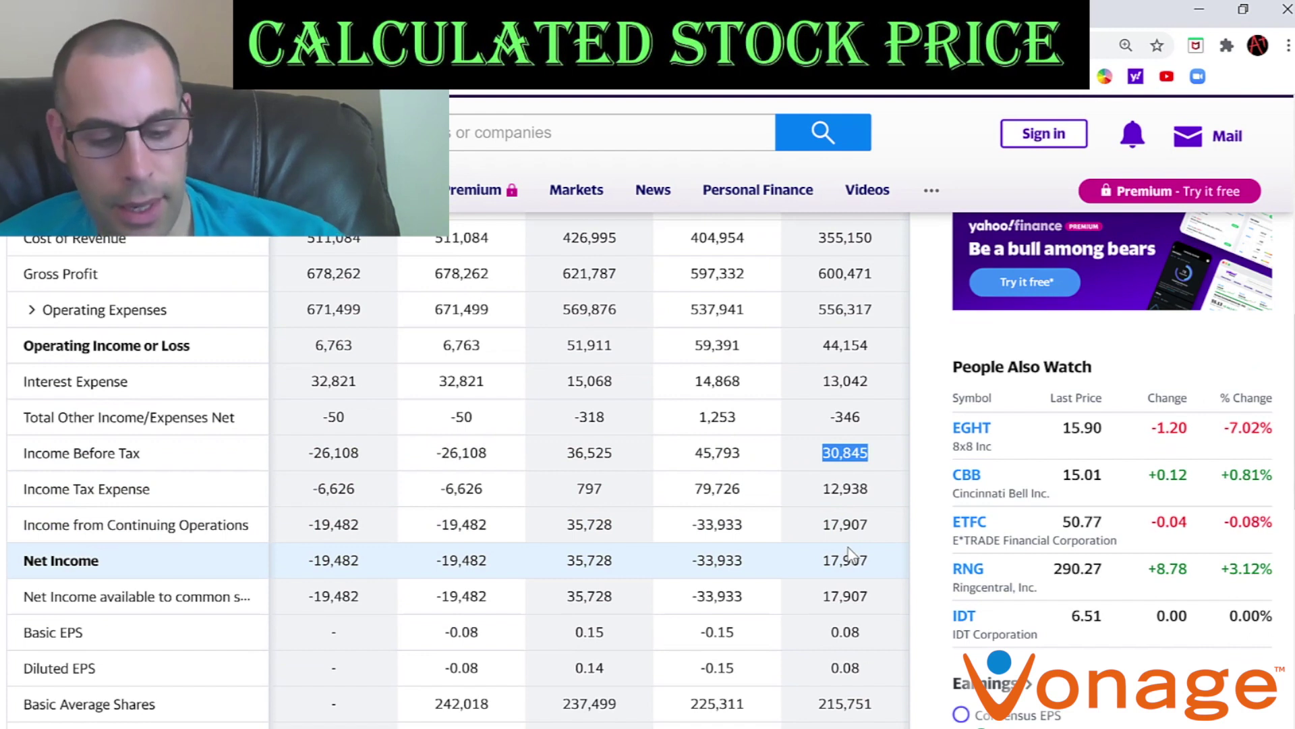
pyautogui.hotkey('alt', 'Tab')
pyautogui.write('30,845')
# Copy the 2016 Income Tax Expense of 12,938 from the income statement into the model's Income Tax Expense input cell.
pyautogui.hotkey('alt', 'Tab')
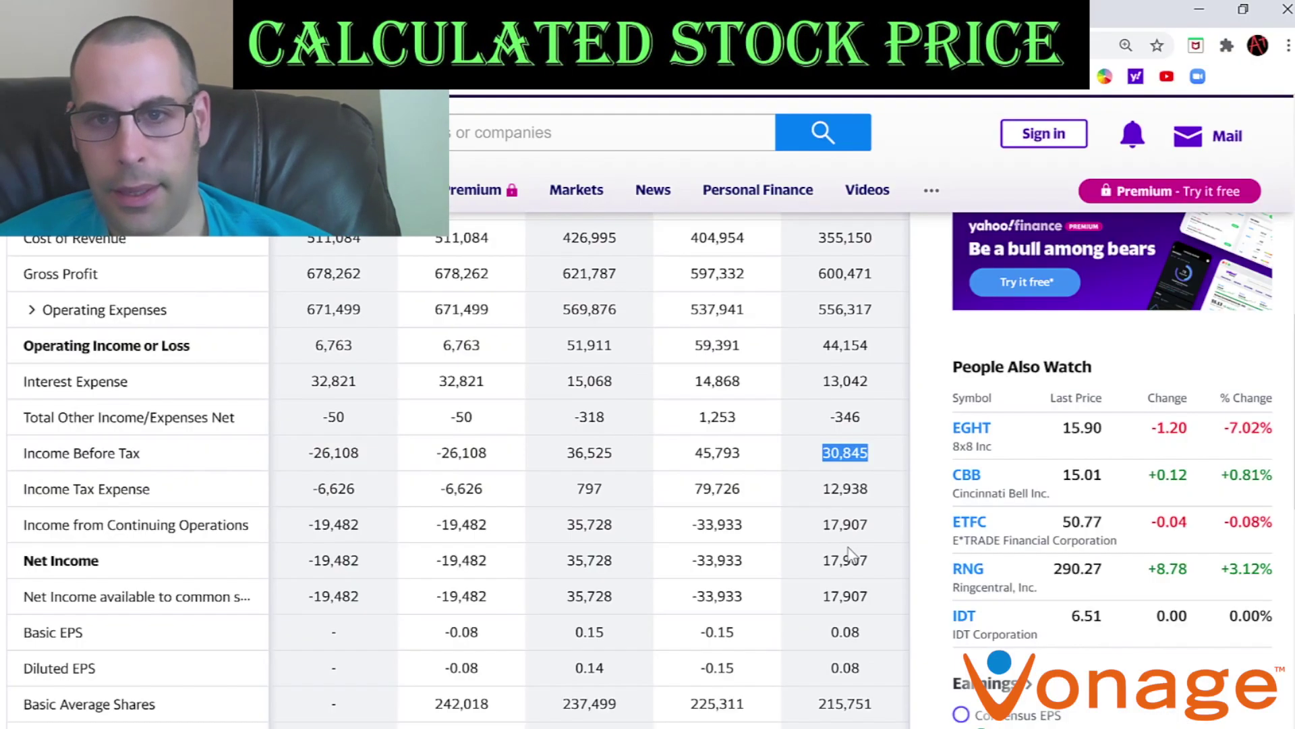
pyautogui.doubleClick(837, 493)
pyautogui.hotkey('ctrl', 'c')
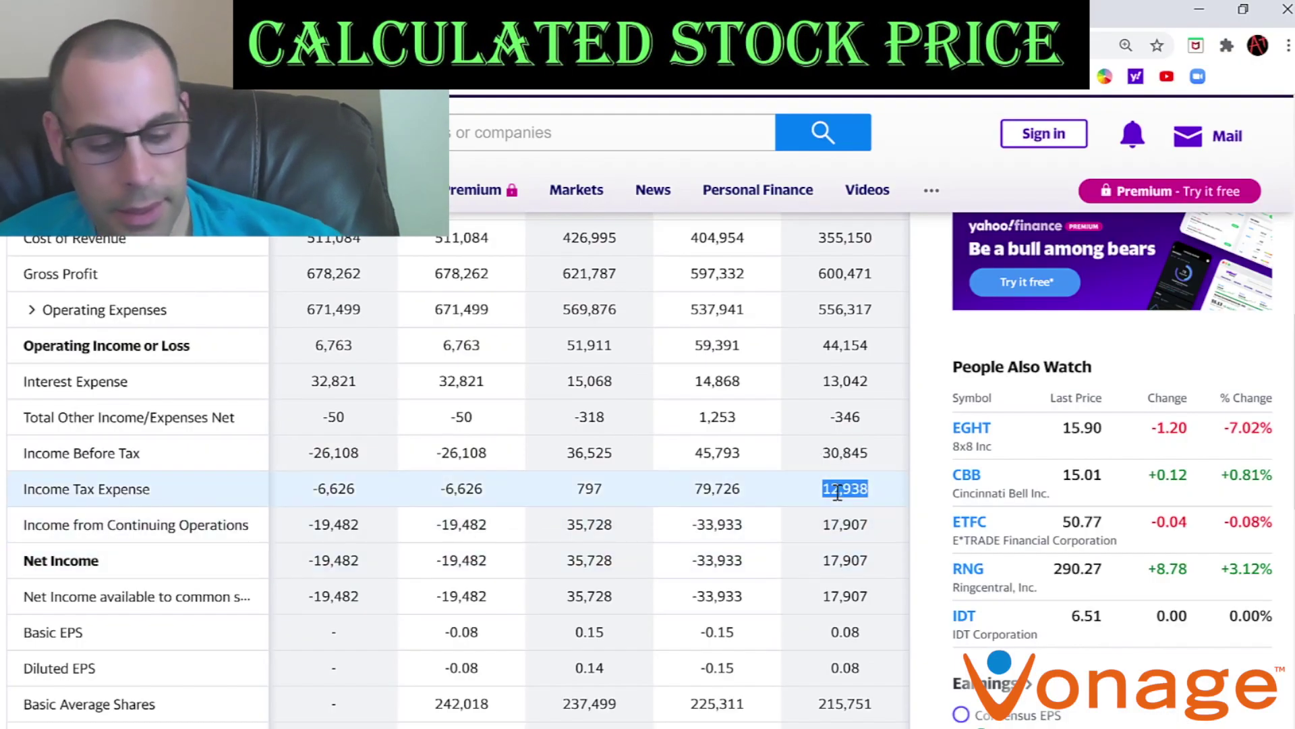
pyautogui.hotkey('alt', 'Tab')
pyautogui.hotkey('ctrl', 'v')
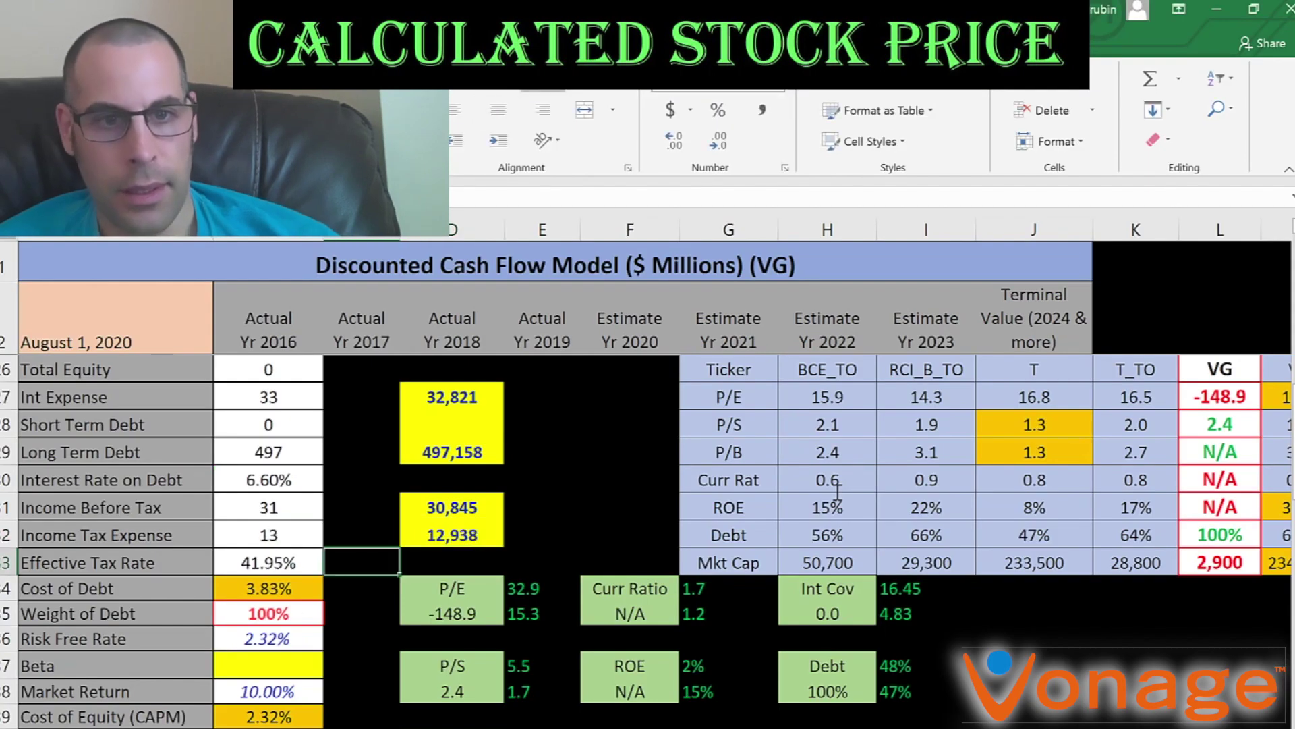
# Look up Vonage's beta on Yahoo Finance and enter 0.55 as the Beta in the model.
pyautogui.press('Down')
pyautogui.press('Left')
pyautogui.press('Down')
pyautogui.press('Down')
pyautogui.press('Down')
pyautogui.press('Down')
pyautogui.press('Down')
pyautogui.press('Down')
pyautogui.press('Down')
pyautogui.press('Down')
pyautogui.press('Down')
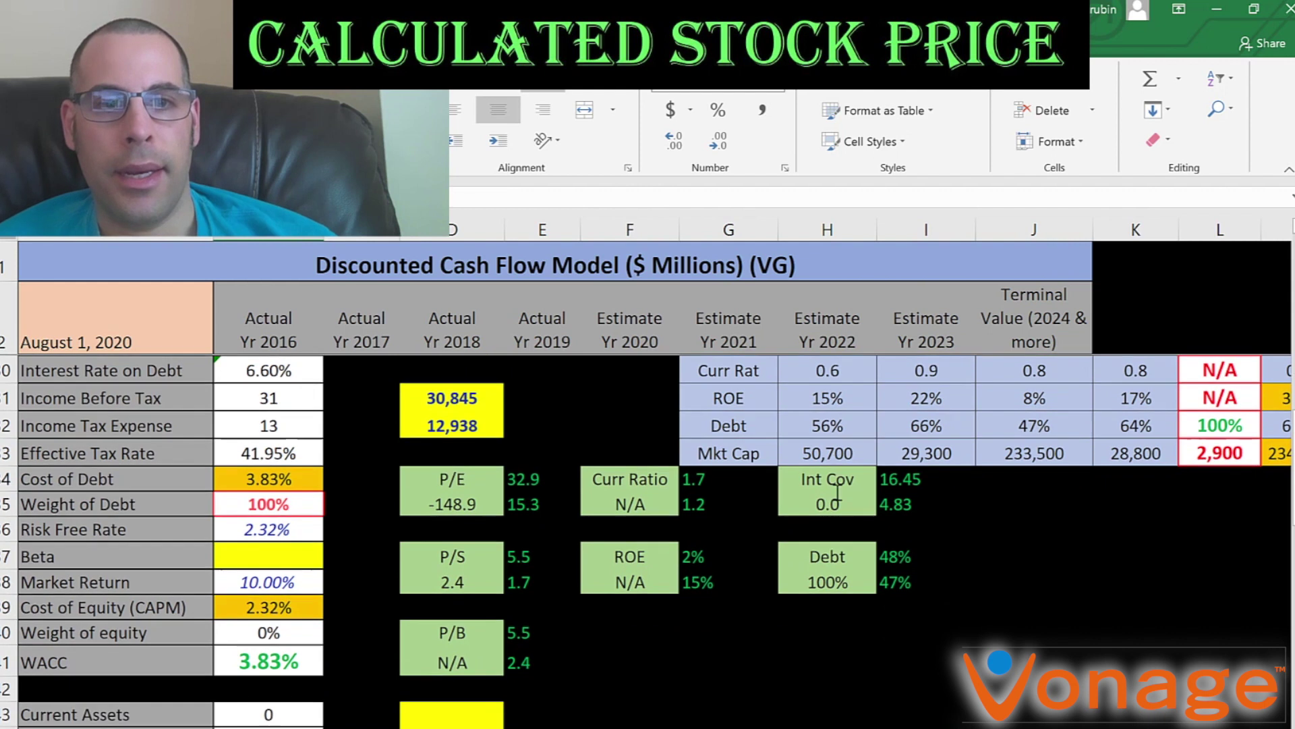
pyautogui.press('Down')
pyautogui.press('Up')
pyautogui.press('Up')
pyautogui.press('Up')
pyautogui.press('Up')
pyautogui.press('Up')
pyautogui.press('Up')
pyautogui.press('Up')
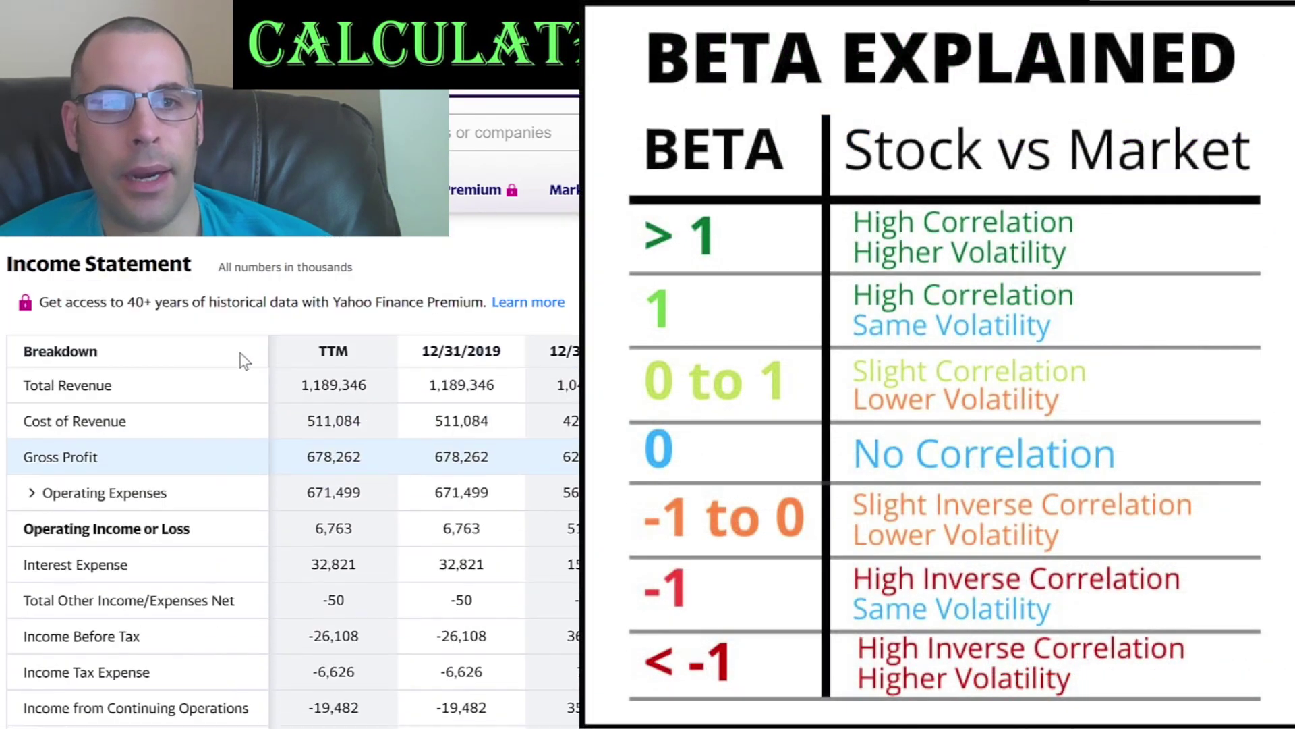
pyautogui.scroll(5, 240, 353)
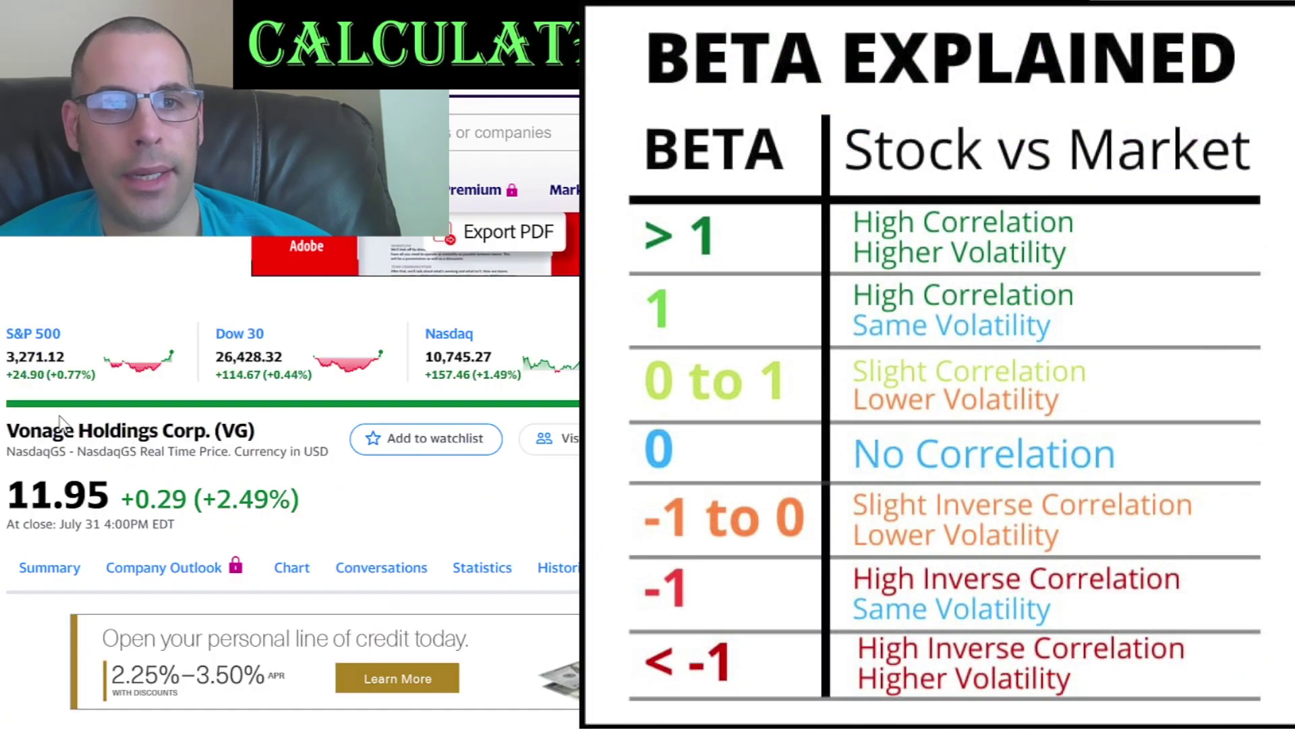
pyautogui.scroll(-10, 49, 570)
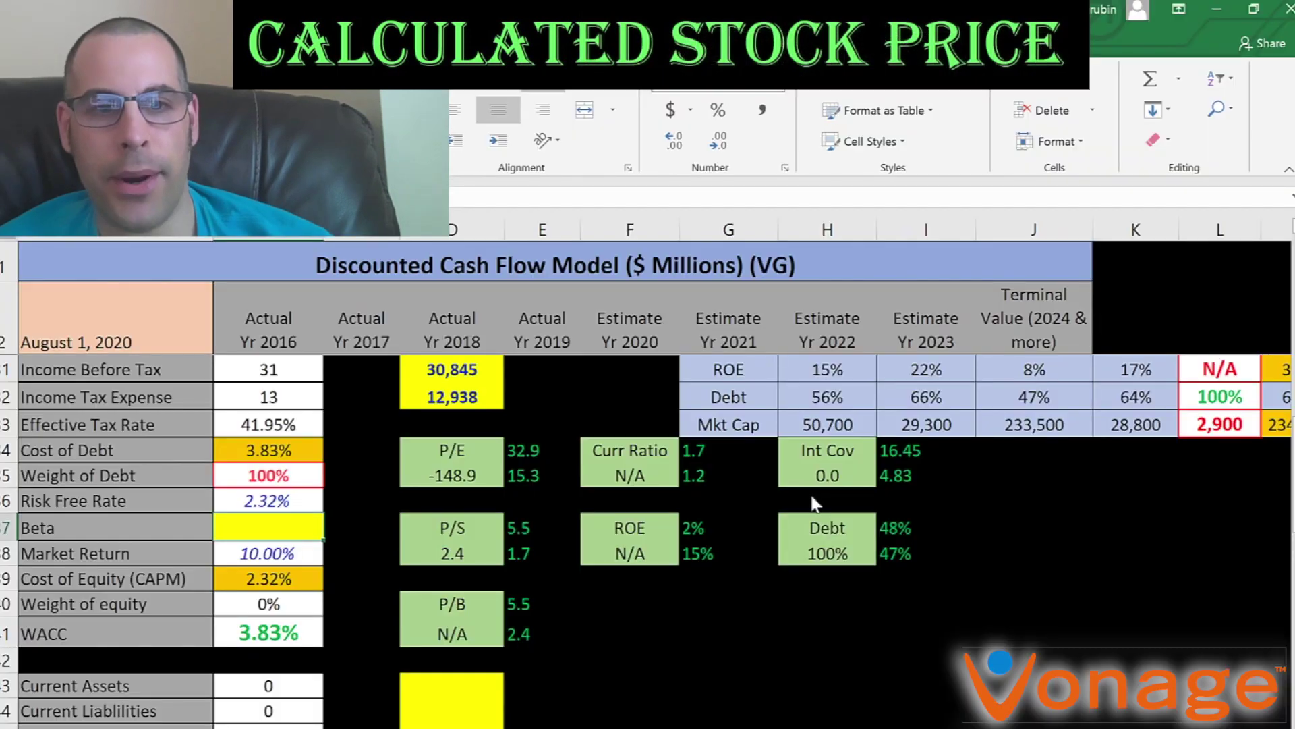
pyautogui.write('0.55')
pyautogui.press('Return')
# Select the model's Current Assets input cell, then open Vonage's balance sheet on Yahoo Finance and expand its assets.
pyautogui.press('Down')
pyautogui.press('Down')
pyautogui.press('Down')
pyautogui.press('Down')
pyautogui.press('Right')
pyautogui.press('Right')
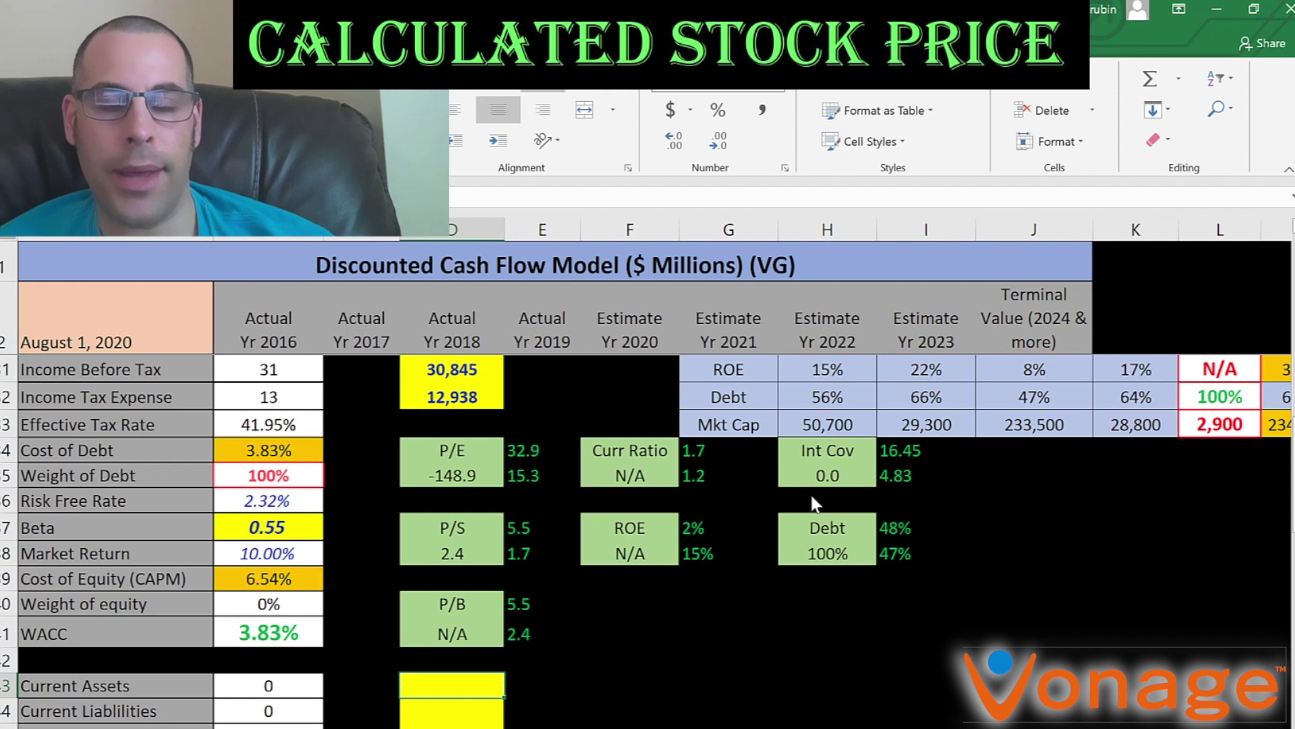
pyautogui.scroll(-1, 813, 502)
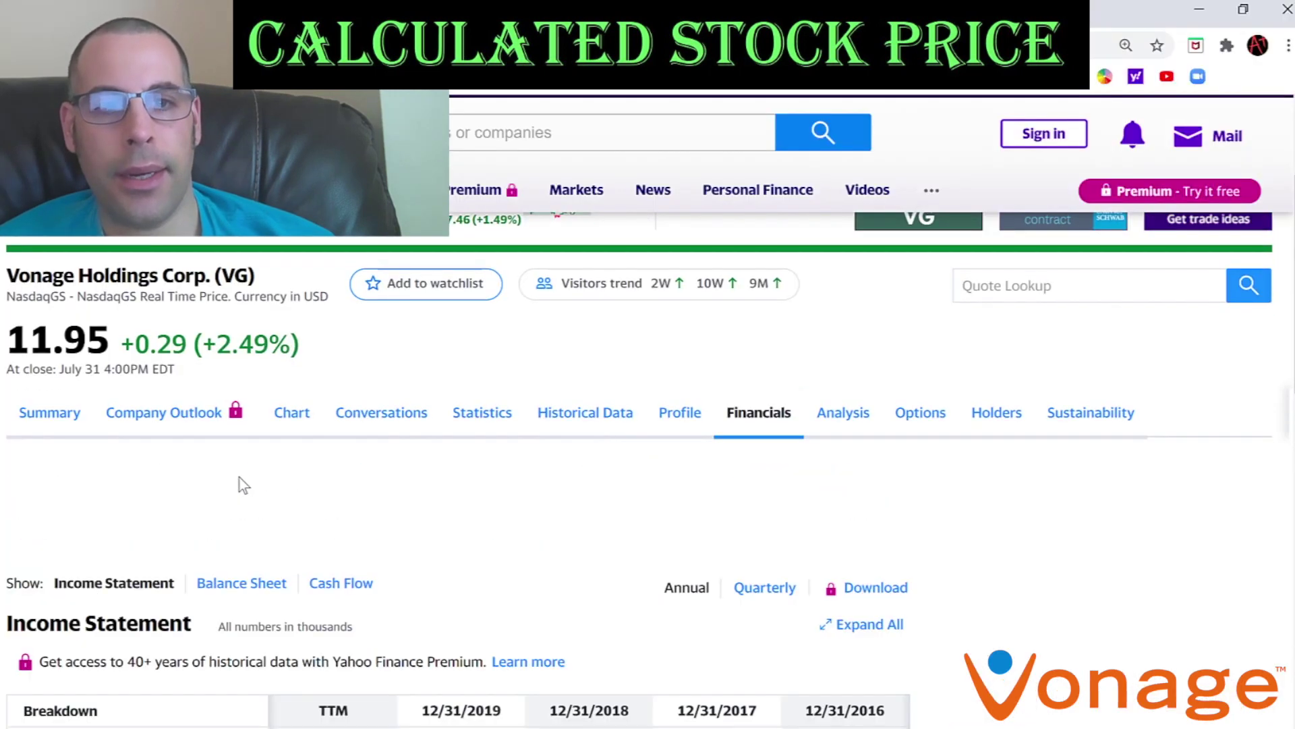
pyautogui.click(244, 581)
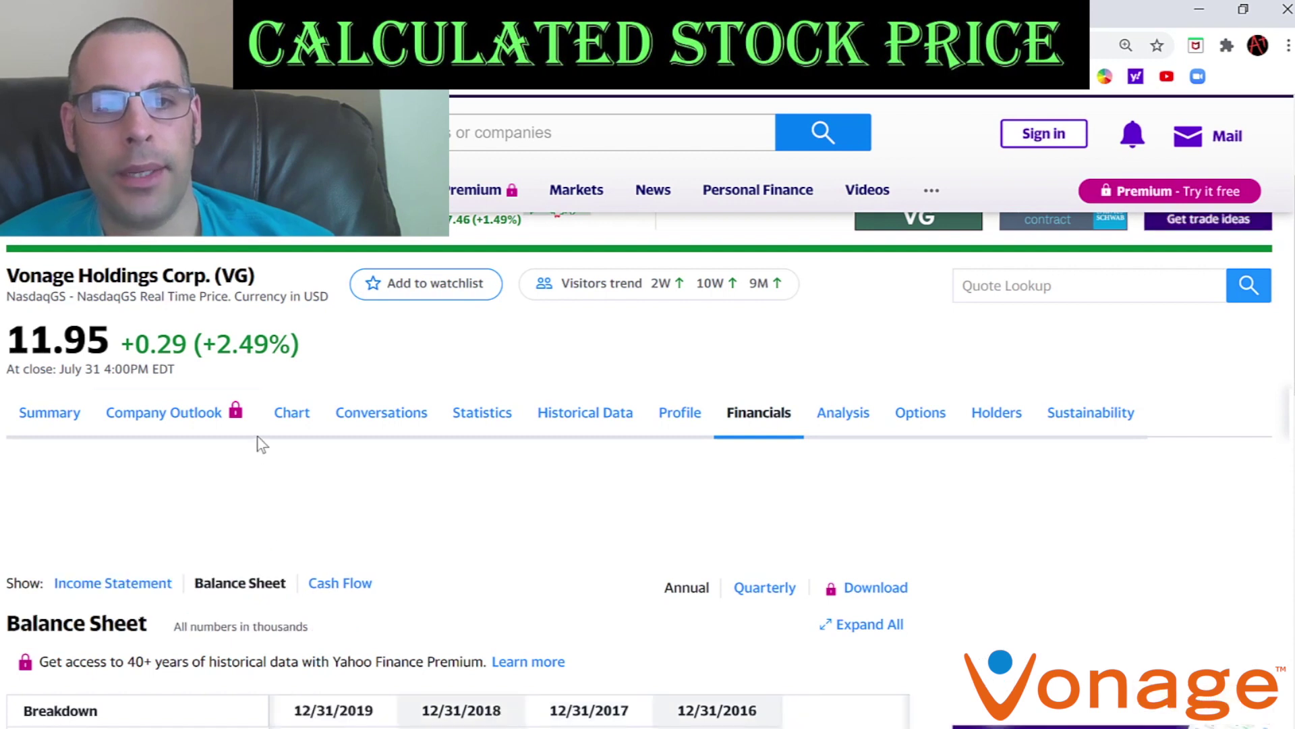
pyautogui.scroll(-7, 232, 440)
pyautogui.scroll(3, 115, 411)
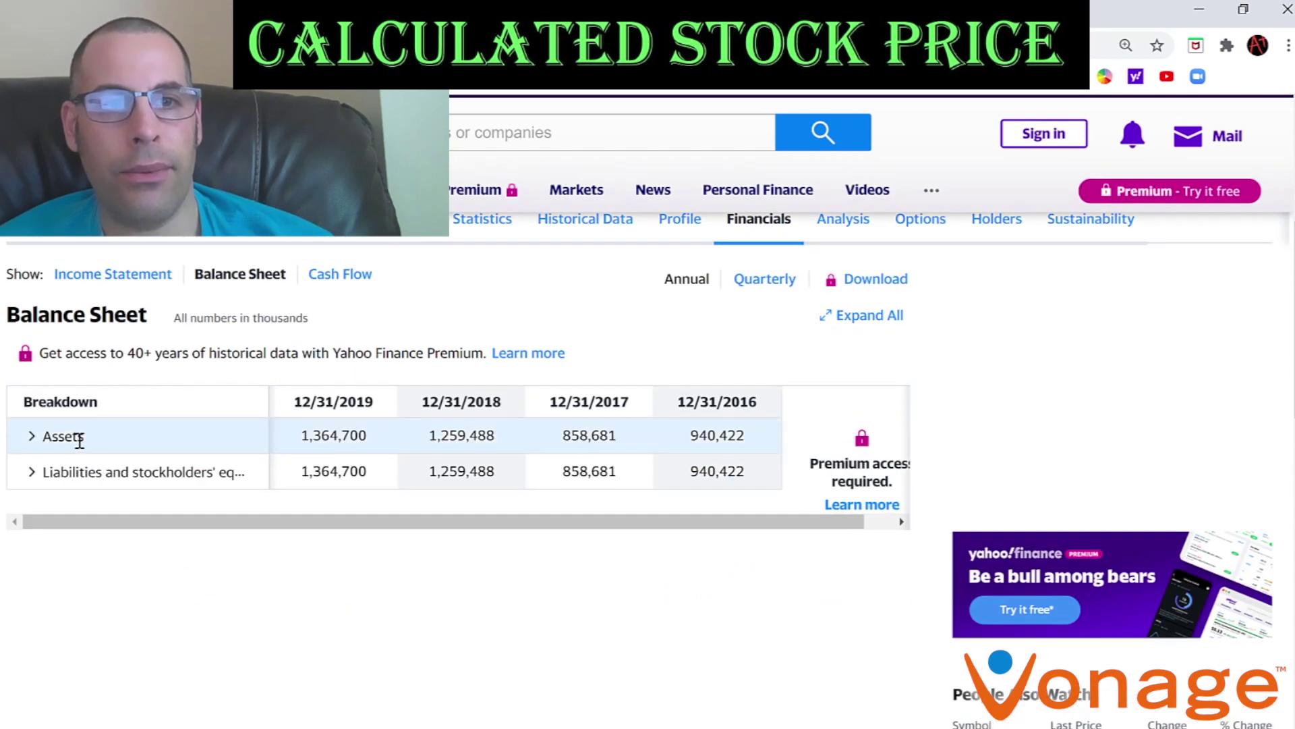
pyautogui.click(40, 438)
# Copy the 2019 Current Assets of 173,068 from the balance sheet into the model's Current Assets input cell.
pyautogui.doubleClick(335, 469)
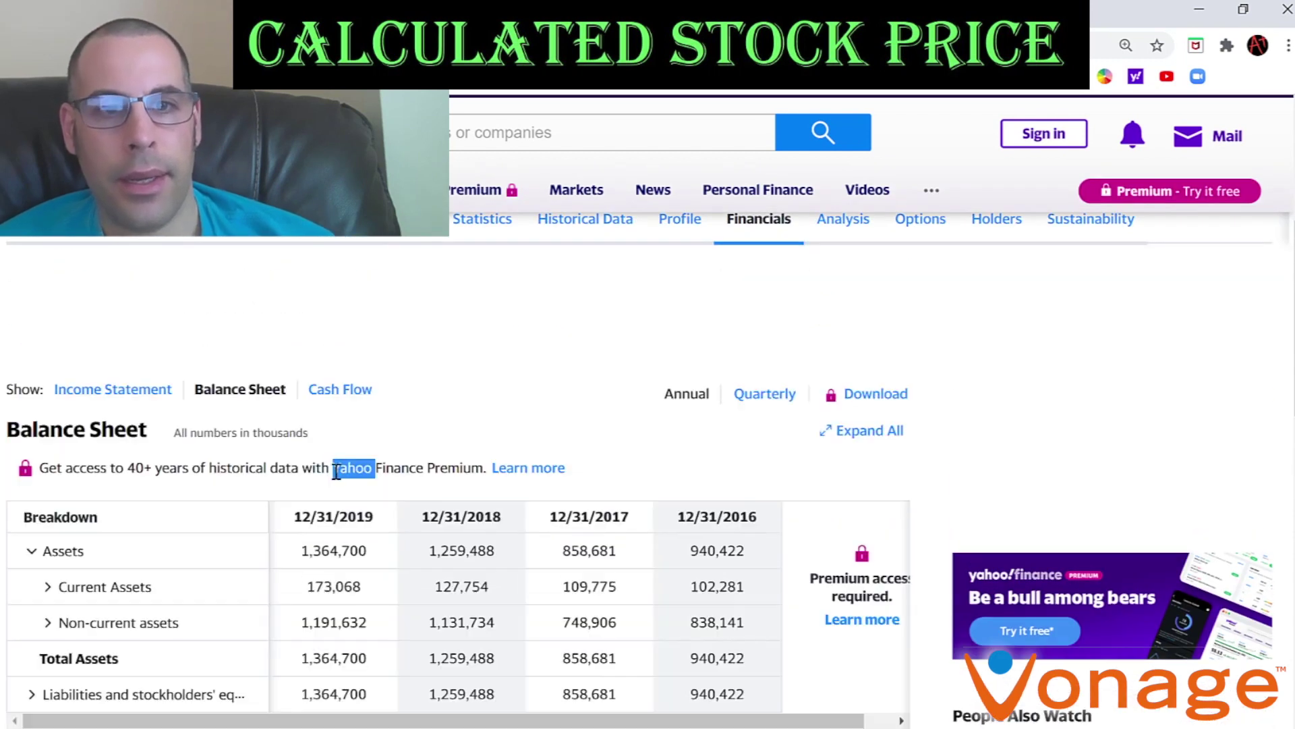
pyautogui.doubleClick(325, 581)
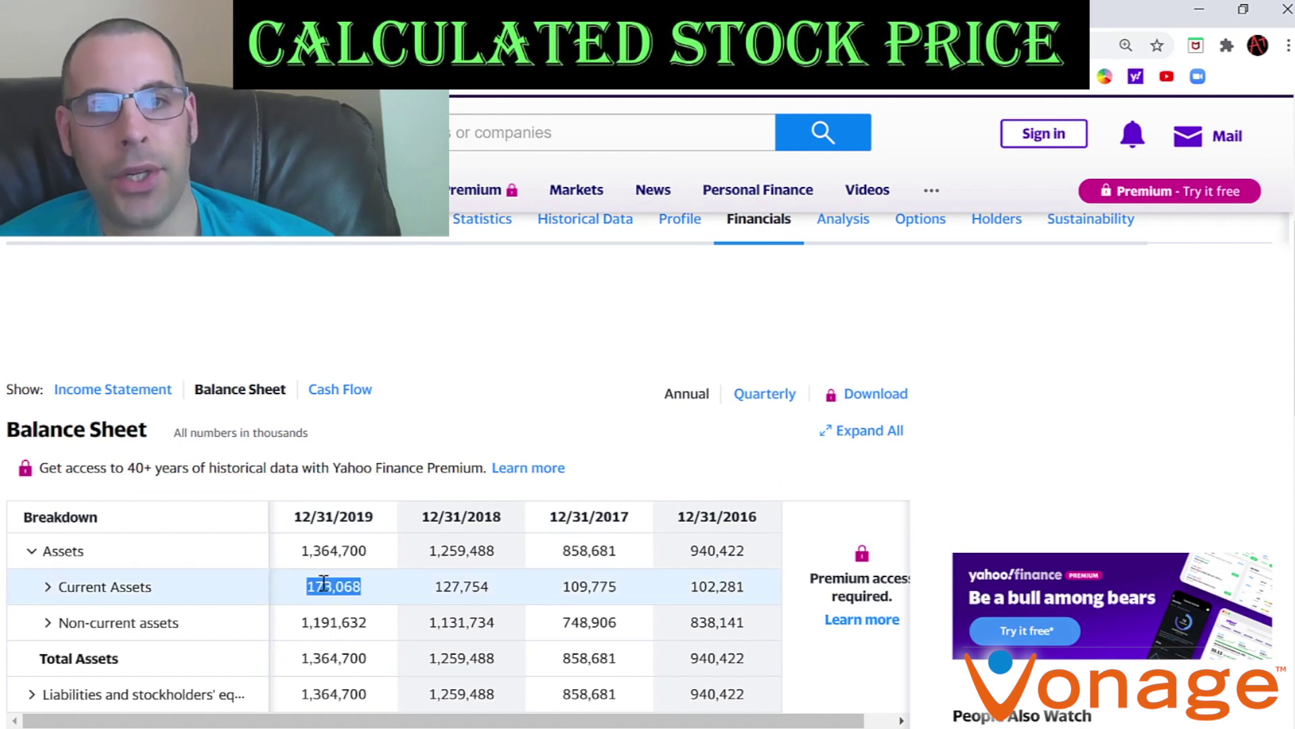
pyautogui.hotkey('ctrl', 'c')
pyautogui.hotkey('alt', 'Tab')
pyautogui.hotkey('ctrl', 'v')
pyautogui.press('Return')
# Expand the balance sheet's liabilities and copy the 2019 Current Liabilities of 251,896 into the model's matching input cell.
pyautogui.hotkey('alt', 'Tab')
pyautogui.scroll(-3, 246, 575)
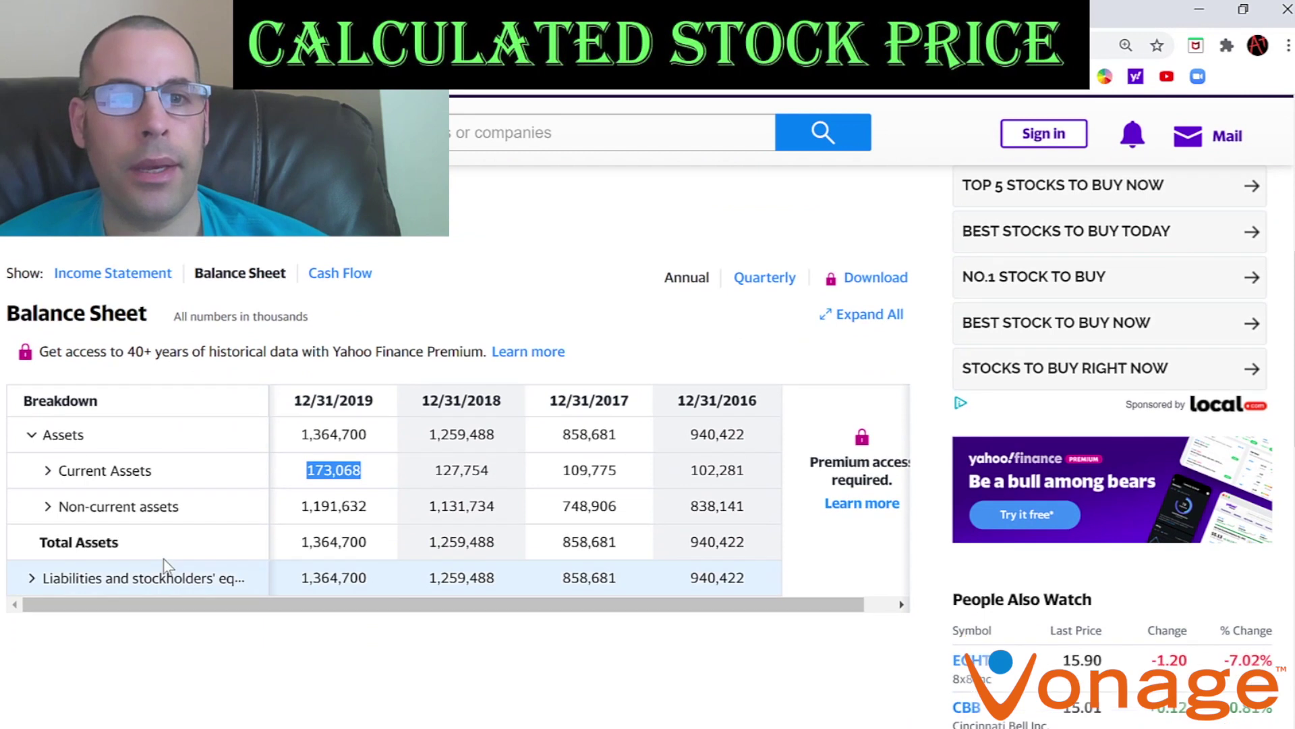
pyautogui.click(31, 462)
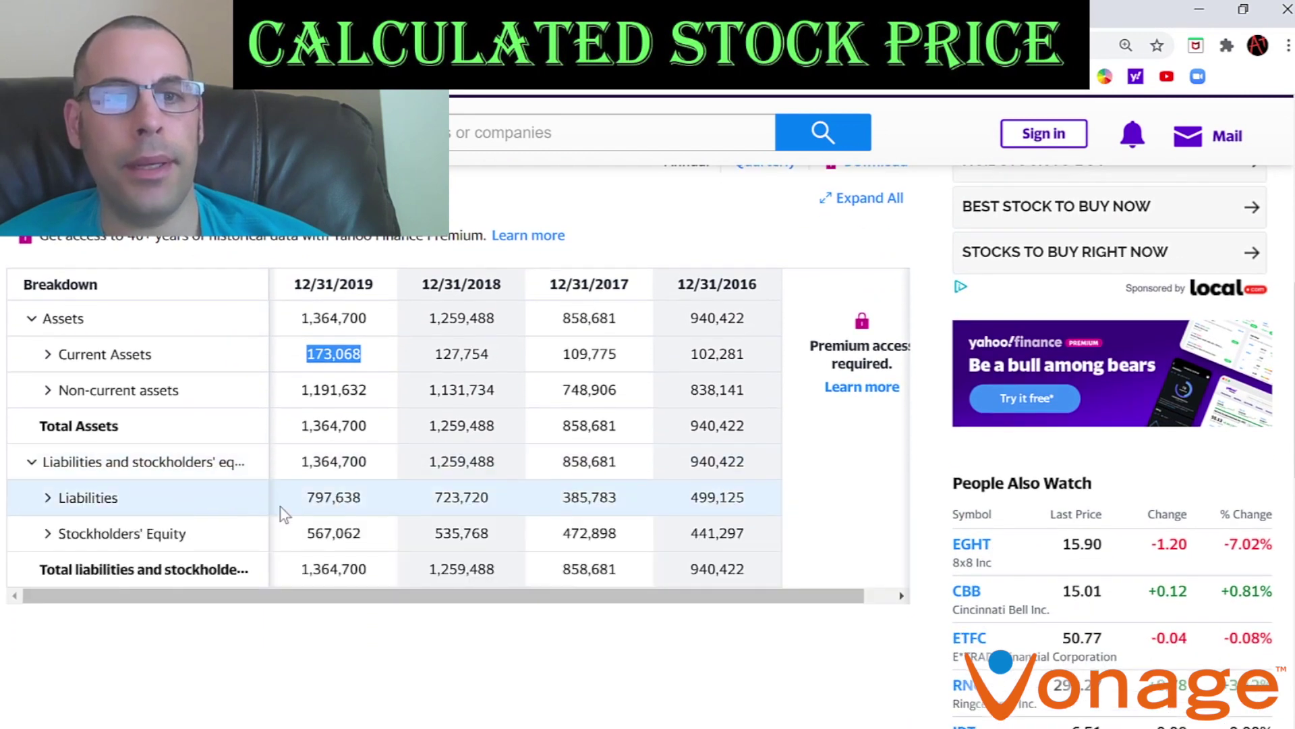
pyautogui.click(46, 498)
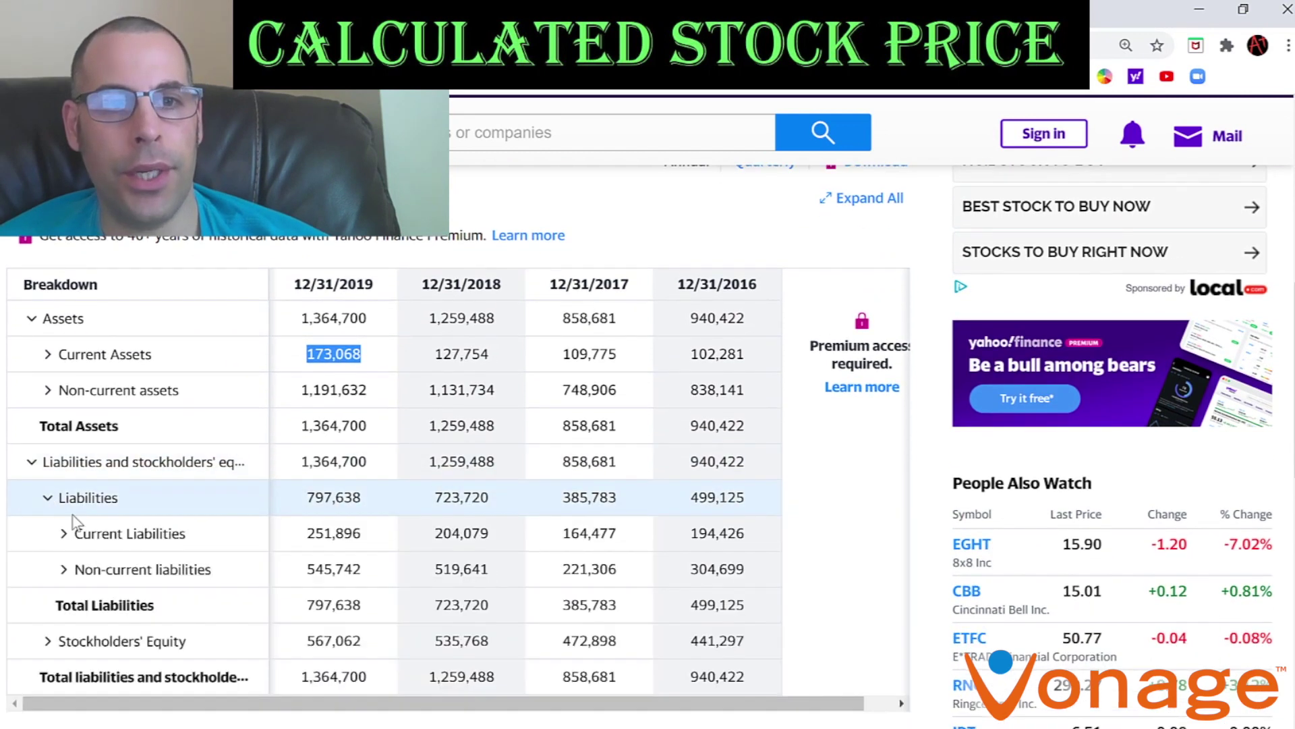
pyautogui.doubleClick(329, 530)
pyautogui.hotkey('ctrl', 'c')
pyautogui.hotkey('alt', 'Tab')
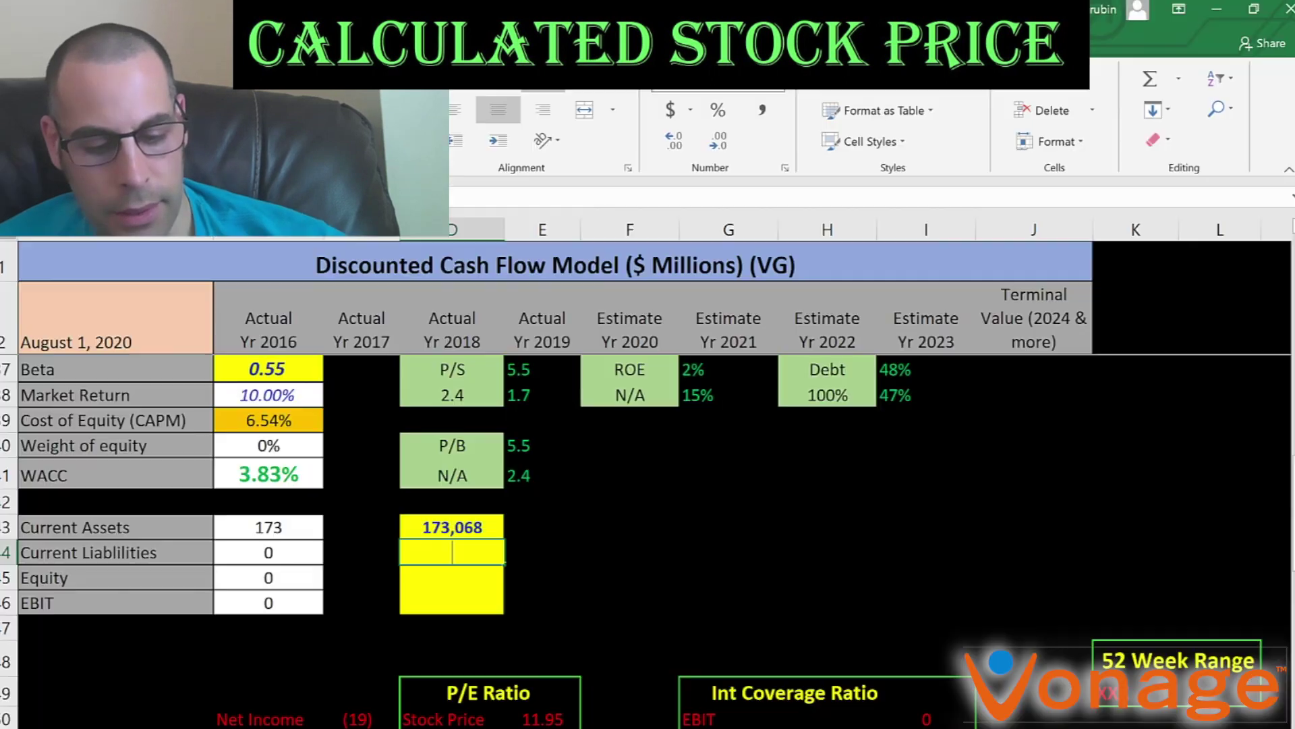
pyautogui.hotkey('ctrl', 'v')
# Copy the 2019 Stockholders' Equity of 567,062 from the balance sheet into the model's Equity input cell.
pyautogui.hotkey('alt', 'Tab')
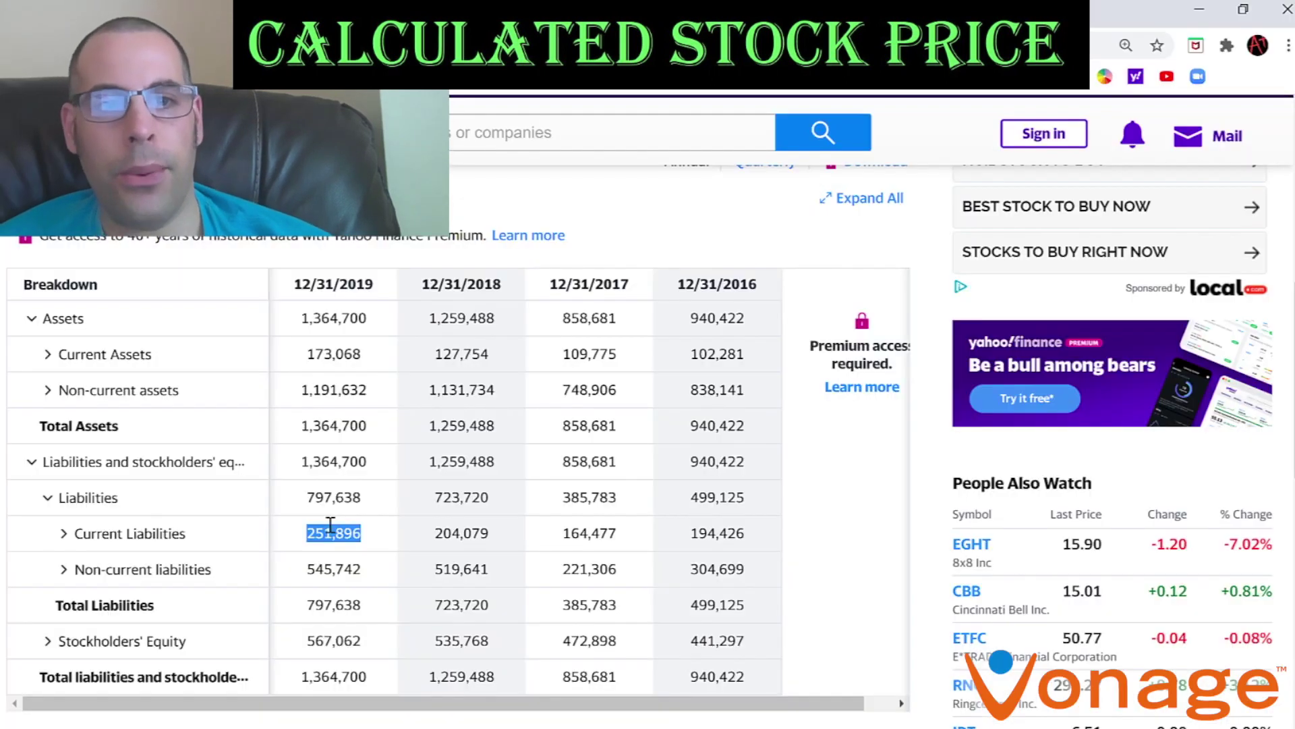
pyautogui.doubleClick(335, 640)
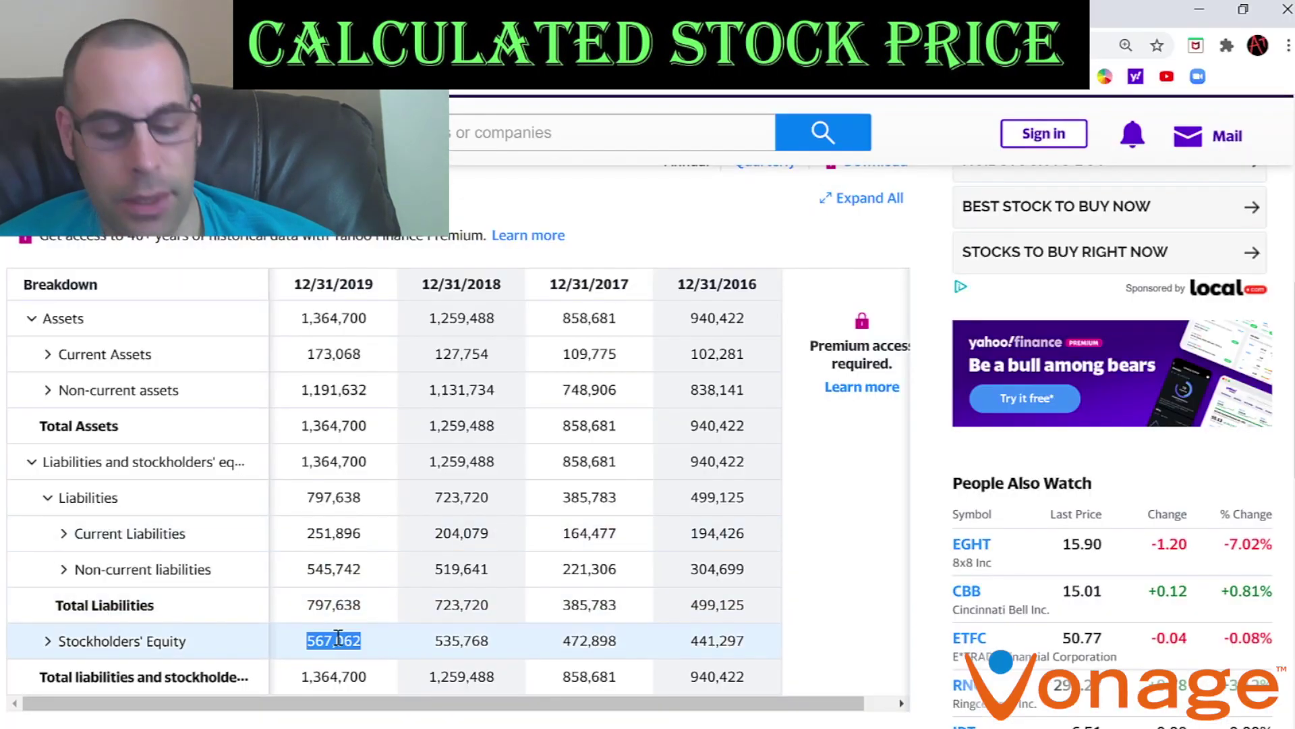
pyautogui.hotkey('ctrl', 'c')
pyautogui.hotkey('alt', 'Tab')
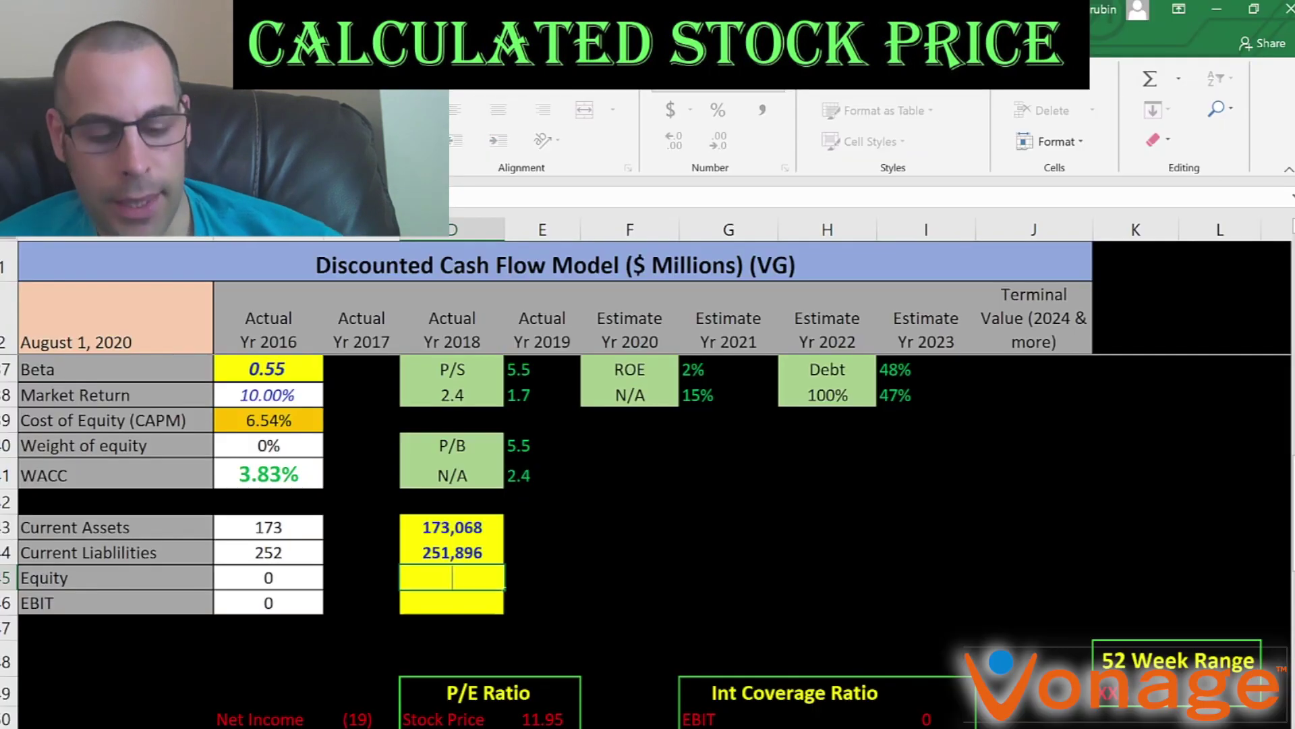
pyautogui.hotkey('ctrl', 'v')
pyautogui.press('Return')
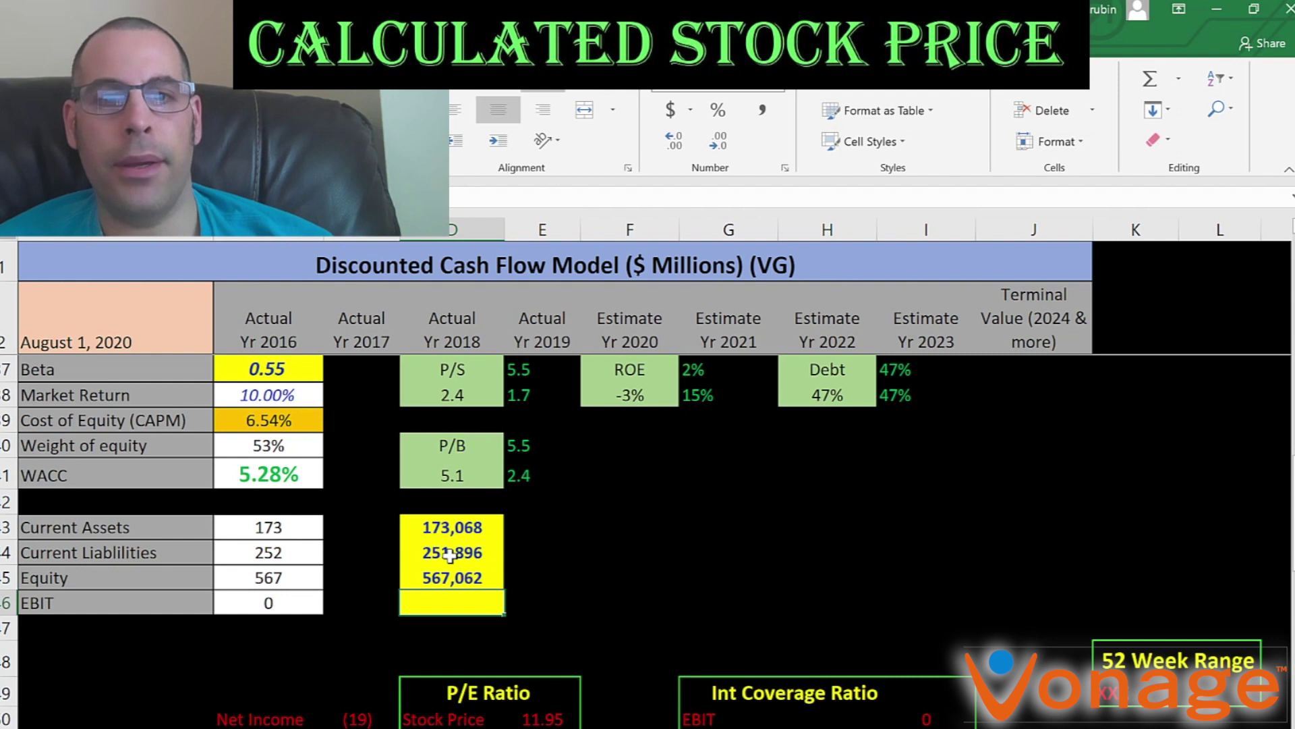
# Open the income statement and copy the 2019 Operating Income of 6,763 into the model's EBIT input cell.
pyautogui.hotkey('alt', 'Tab')
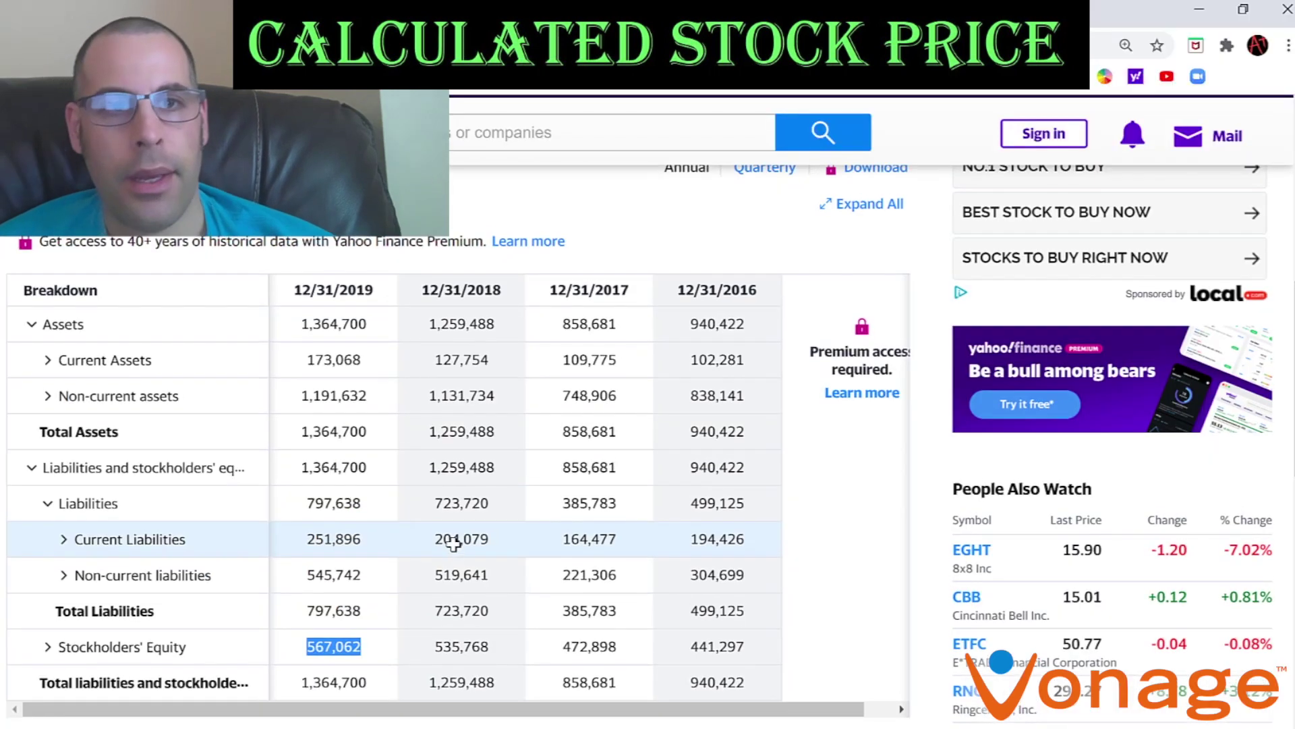
pyautogui.scroll(3, 79, 347)
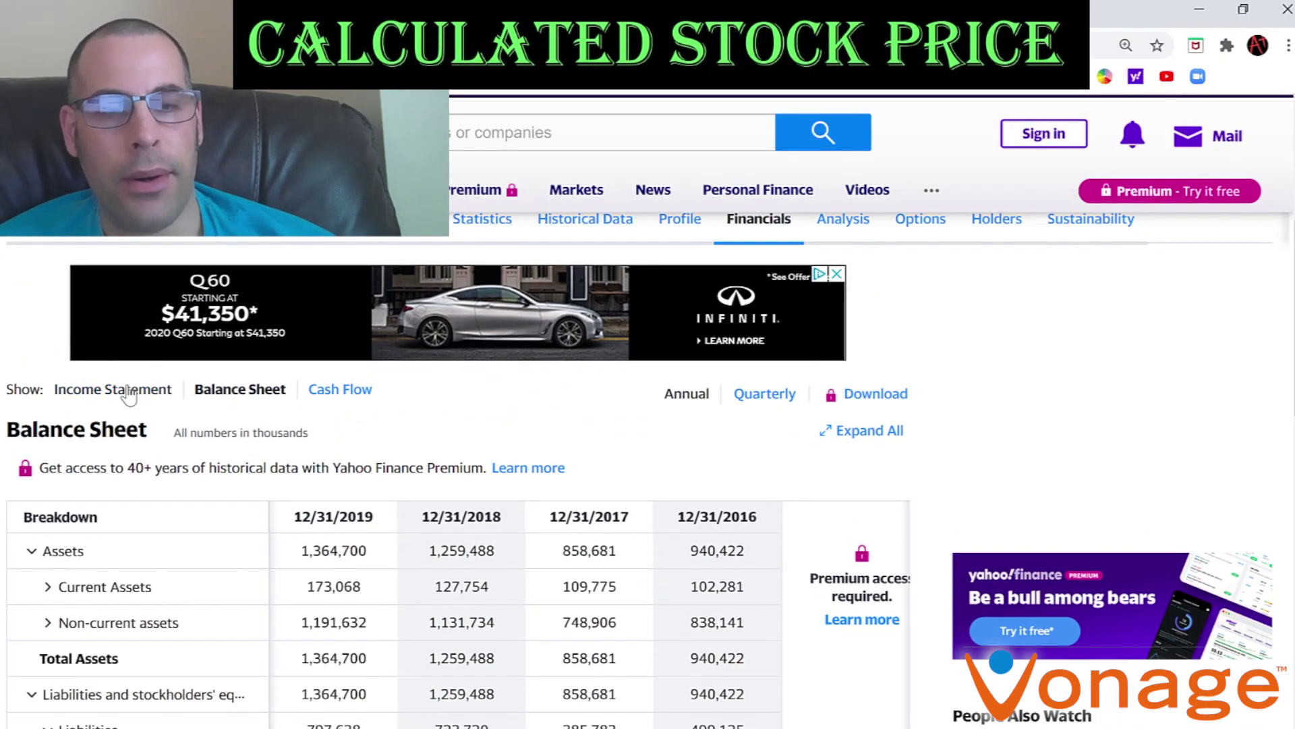
pyautogui.click(125, 390)
pyautogui.scroll(-1, 330, 459)
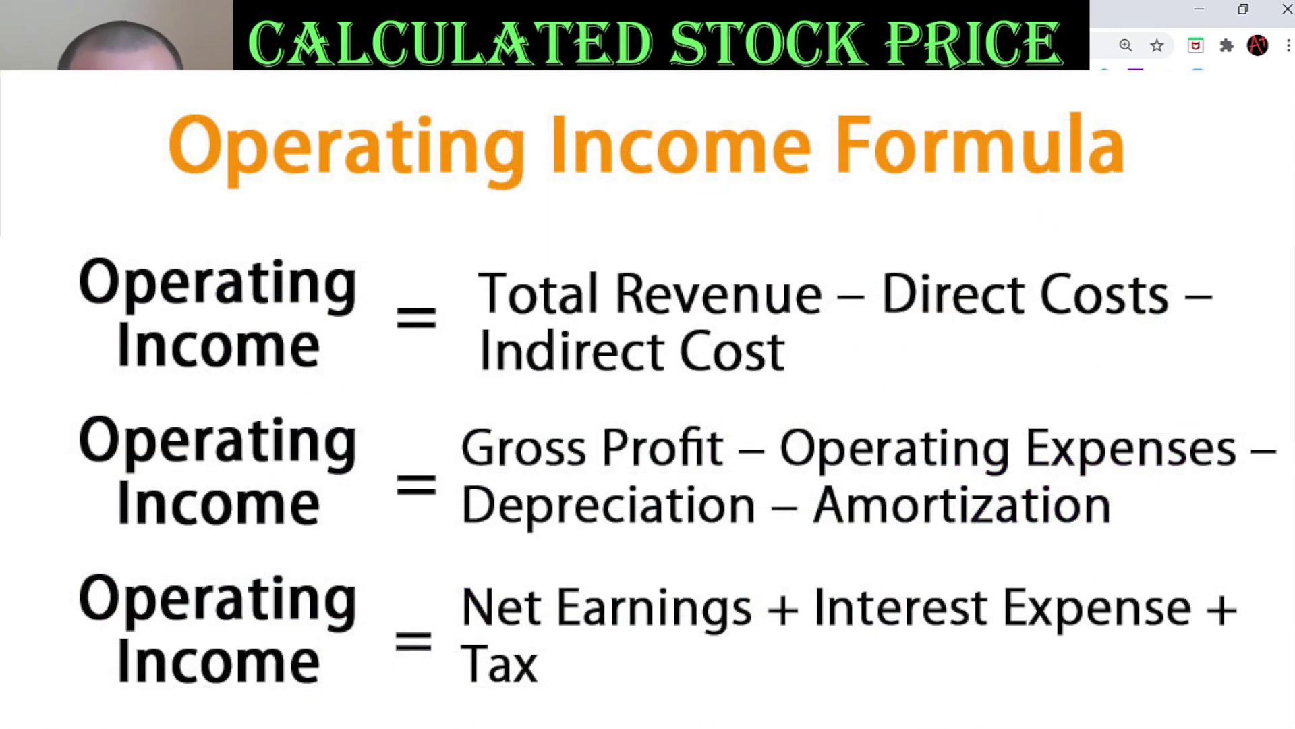
pyautogui.hotkey('alt', 'Tab')
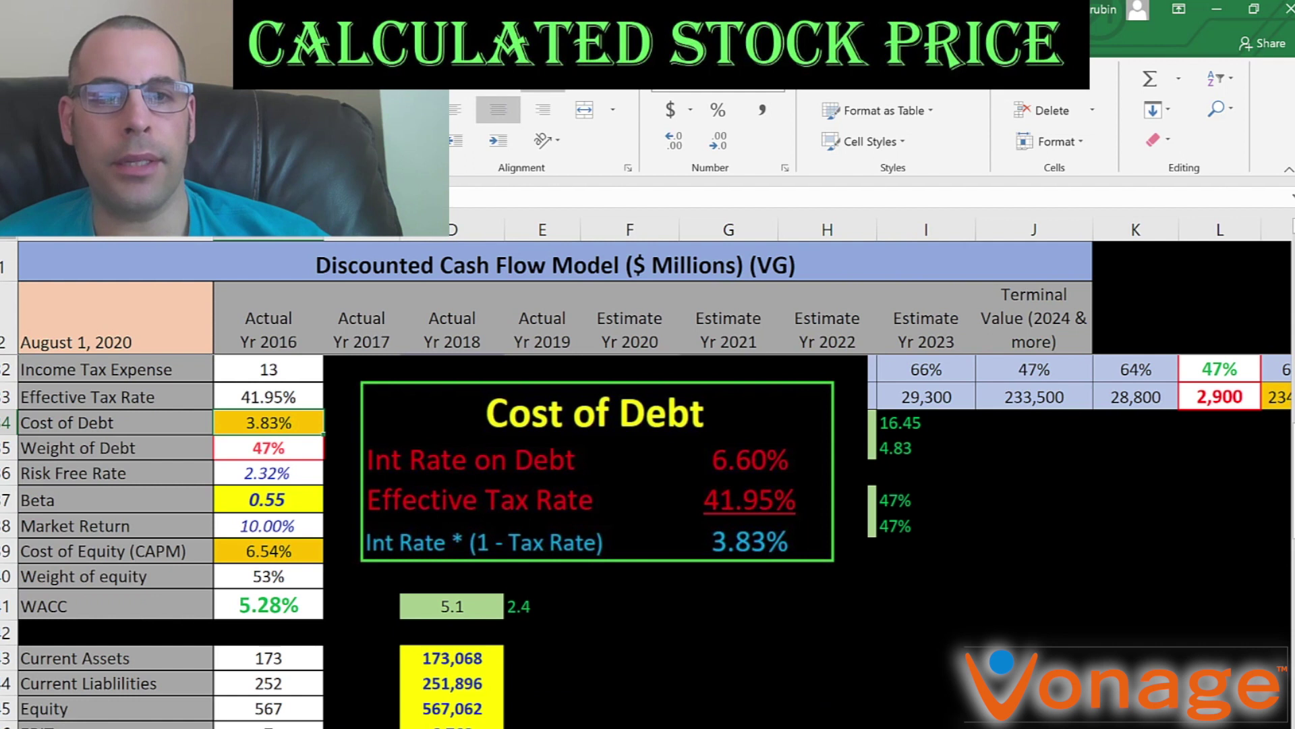
# Review the model's cost and weight of debt, Cost of Equity (CAPM), weight of equity and WACC.
pyautogui.click(269, 448)
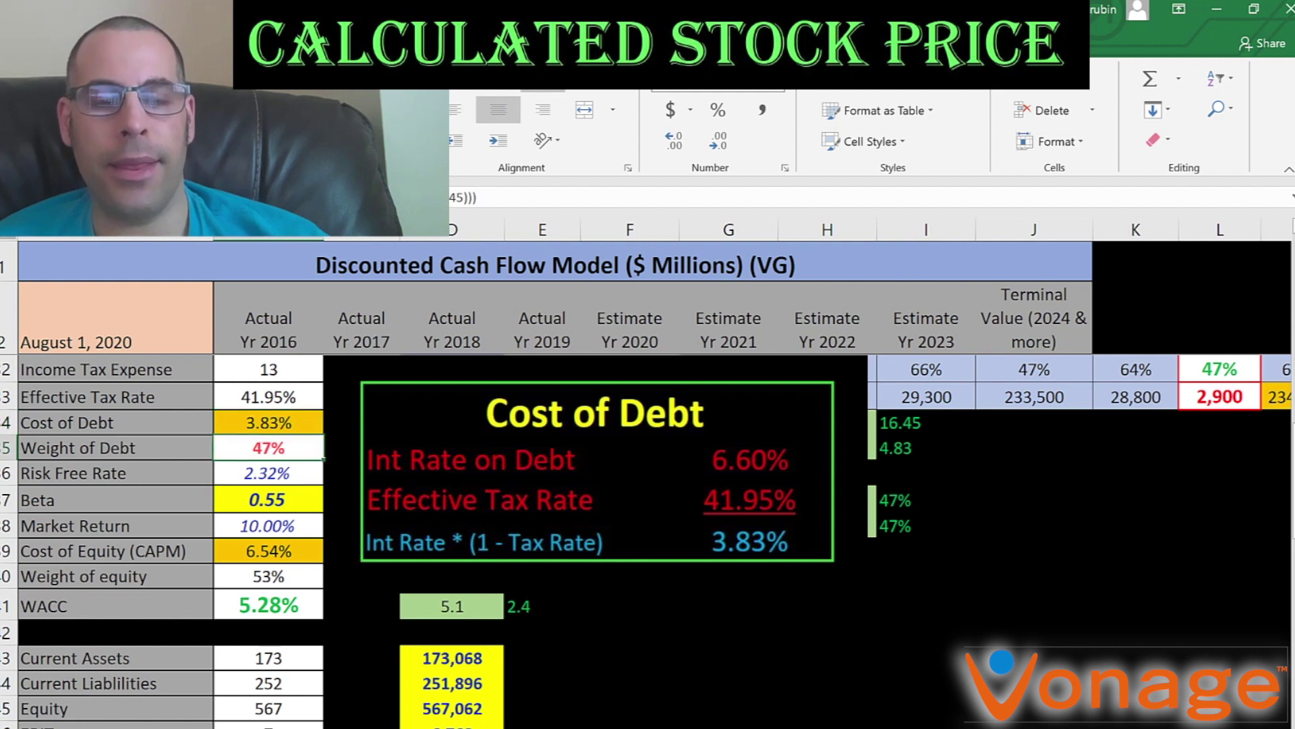
pyautogui.press('Down')
pyautogui.press('Down')
pyautogui.press('Down')
pyautogui.press('Down')
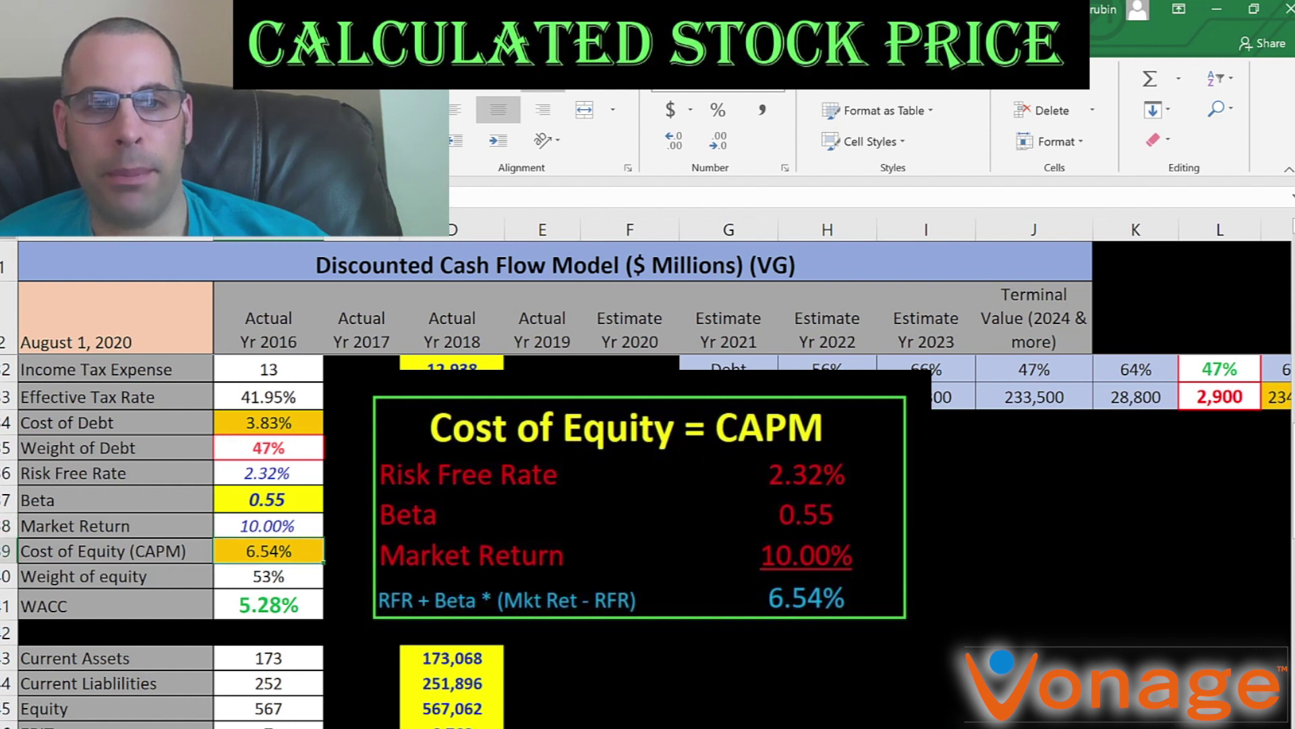
pyautogui.press('Down')
pyautogui.press('Down')
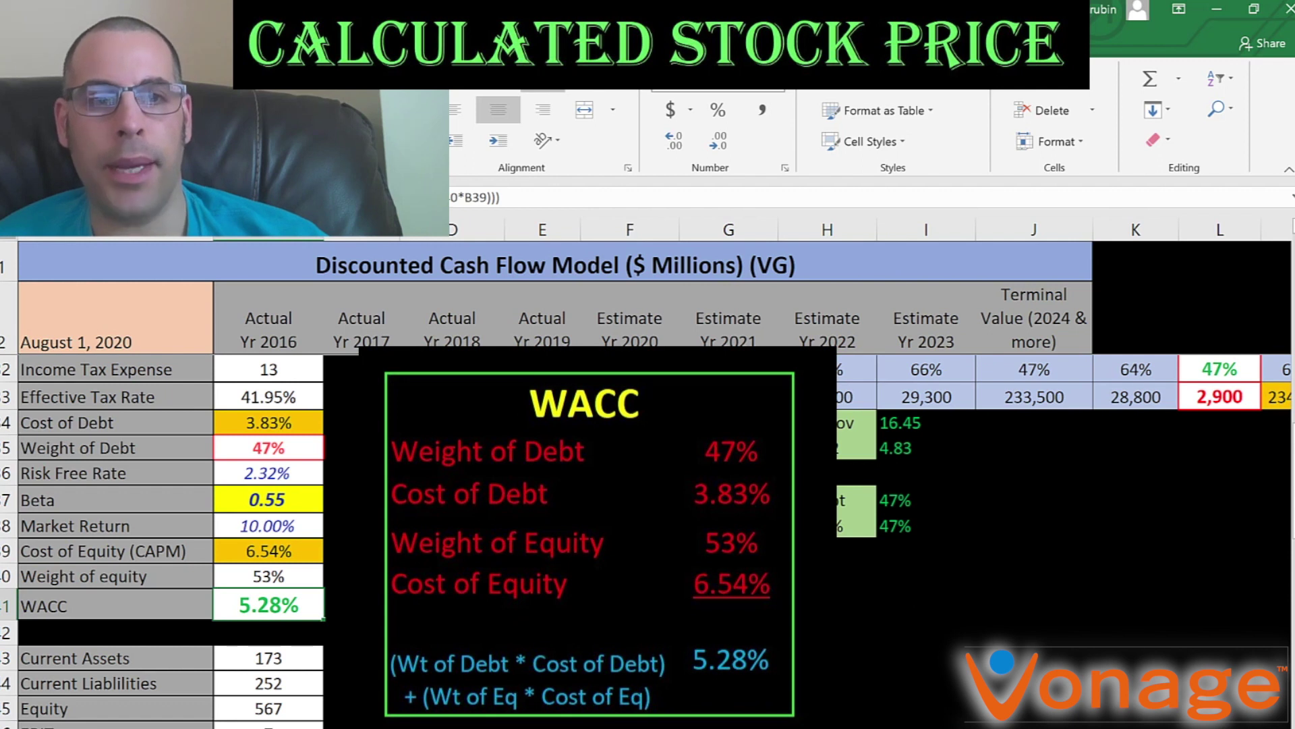
pyautogui.press('Up')
pyautogui.press('Up')
pyautogui.press('Up')
pyautogui.press('Up')
pyautogui.press('Up')
pyautogui.press('Up')
pyautogui.press('Up')
pyautogui.press('Down')
pyautogui.press('Down')
pyautogui.press('Down')
pyautogui.press('Down')
pyautogui.press('Down')
pyautogui.press('Down')
pyautogui.press('Down')
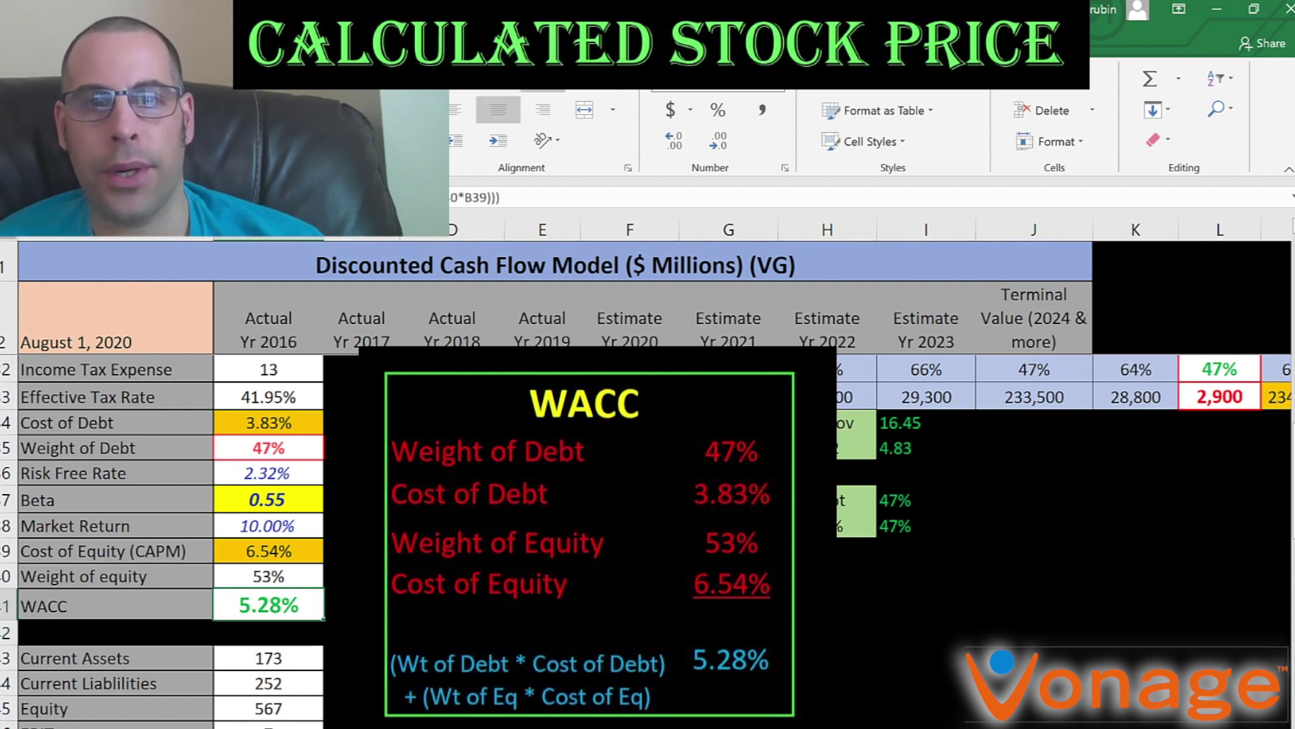
# Review the model's free cash flow estimates for 2020 to 2023, the terminal value and the PV of Future Cash Flows.
pyautogui.press('Up')
pyautogui.press('Up')
pyautogui.press('Up')
pyautogui.press('Up')
pyautogui.press('Up')
pyautogui.press('Up')
pyautogui.press('Up')
pyautogui.press('Up')
pyautogui.press('Up')
pyautogui.press('Up')
pyautogui.press('Up')
pyautogui.press('Up')
pyautogui.press('Up')
pyautogui.press('Up')
pyautogui.press('Up')
pyautogui.press('Up')
pyautogui.press('Up')
pyautogui.press('Up')
pyautogui.press('Up')
pyautogui.press('Up')
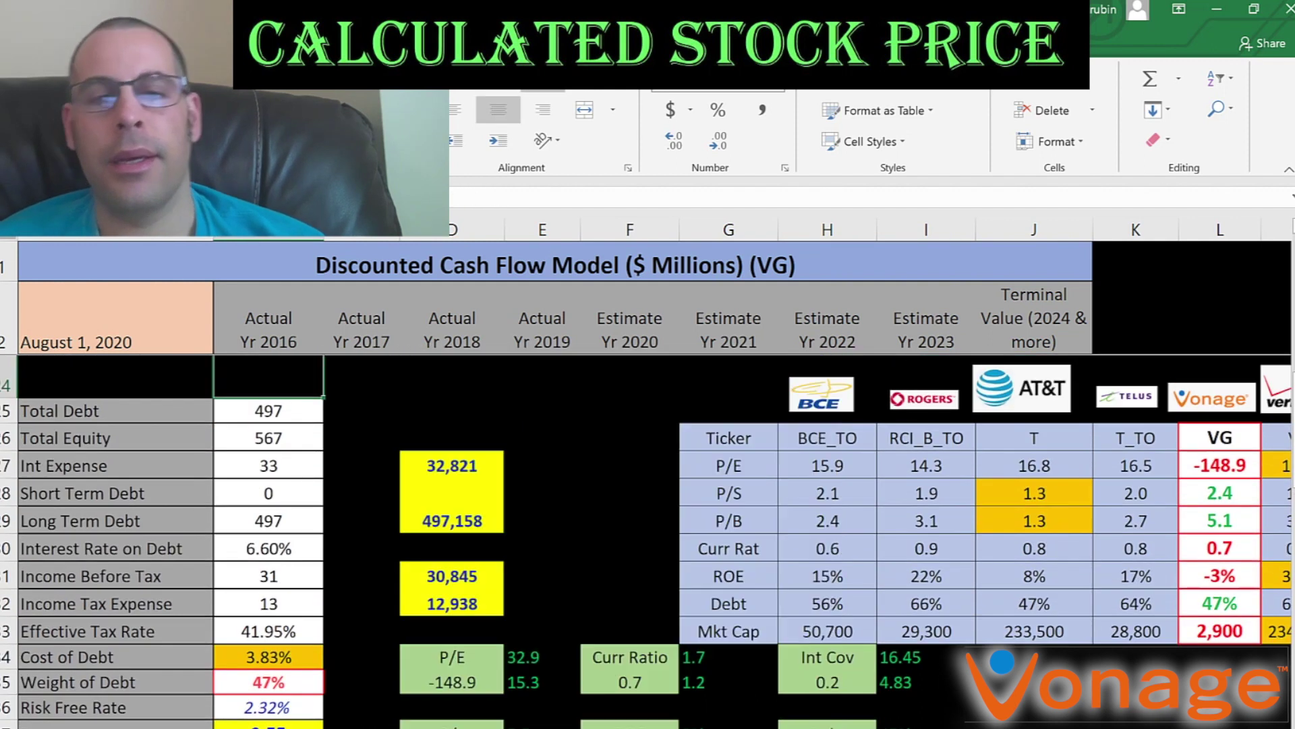
pyautogui.press('Up')
pyautogui.press('Up')
pyautogui.press('Up')
pyautogui.press('Up')
pyautogui.press('Up')
pyautogui.press('Up')
pyautogui.press('Up')
pyautogui.press('Up')
pyautogui.press('Up')
pyautogui.press('Up')
pyautogui.press('Up')
pyautogui.press('Up')
pyautogui.press('Up')
pyautogui.press('Up')
pyautogui.press('Up')
pyautogui.press('Up')
pyautogui.press('Up')
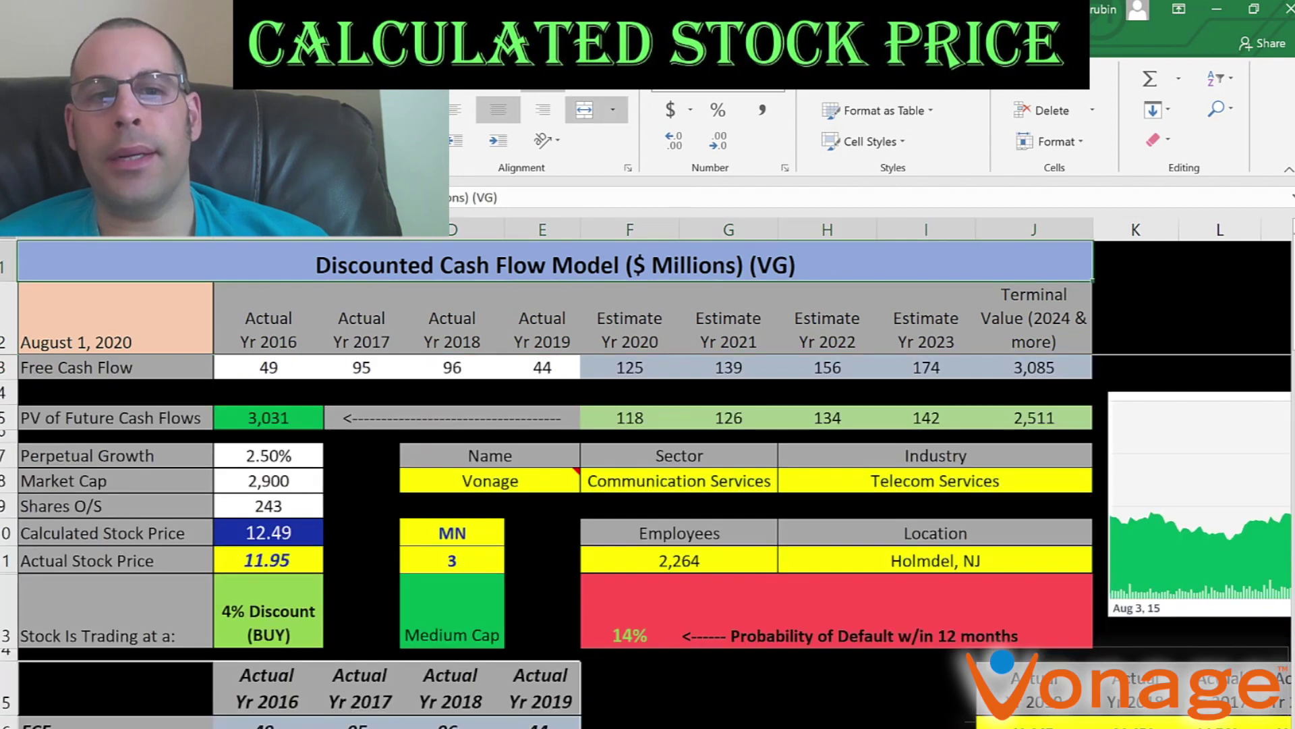
pyautogui.click(649, 364)
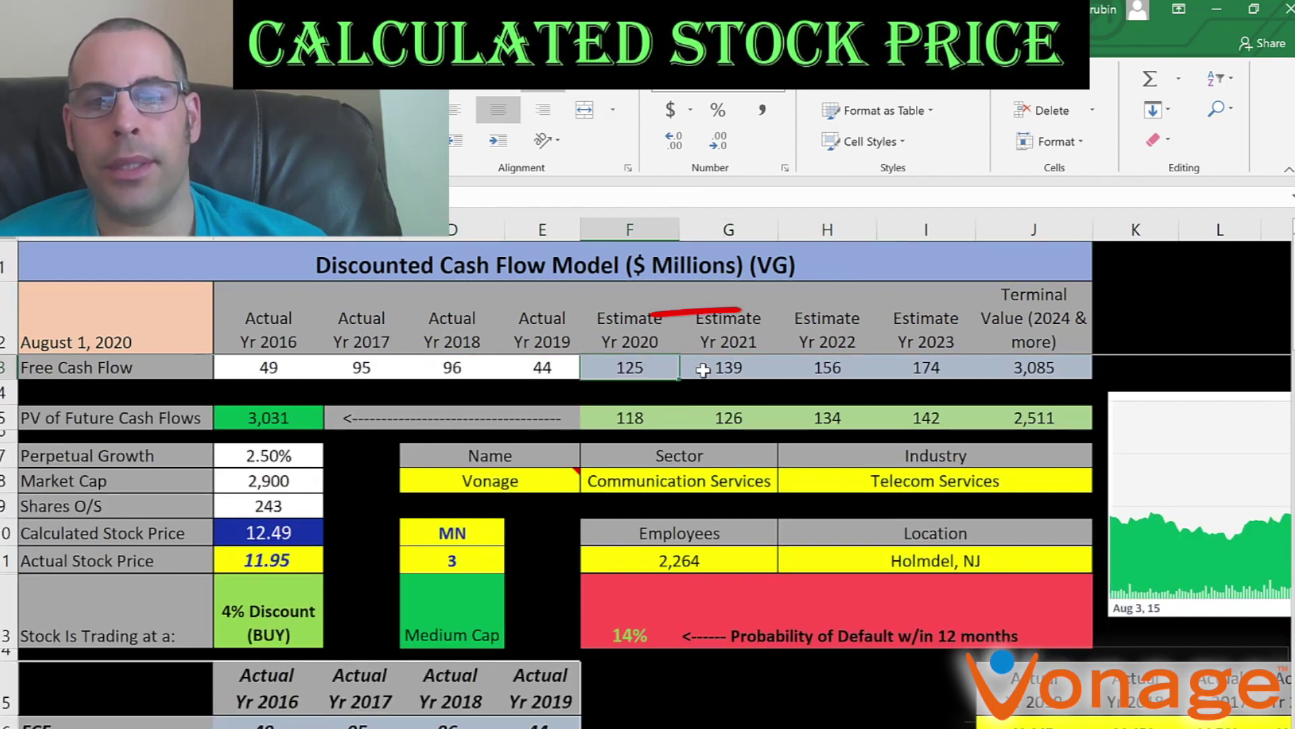
pyautogui.click(729, 368)
pyautogui.click(809, 367)
pyautogui.click(911, 367)
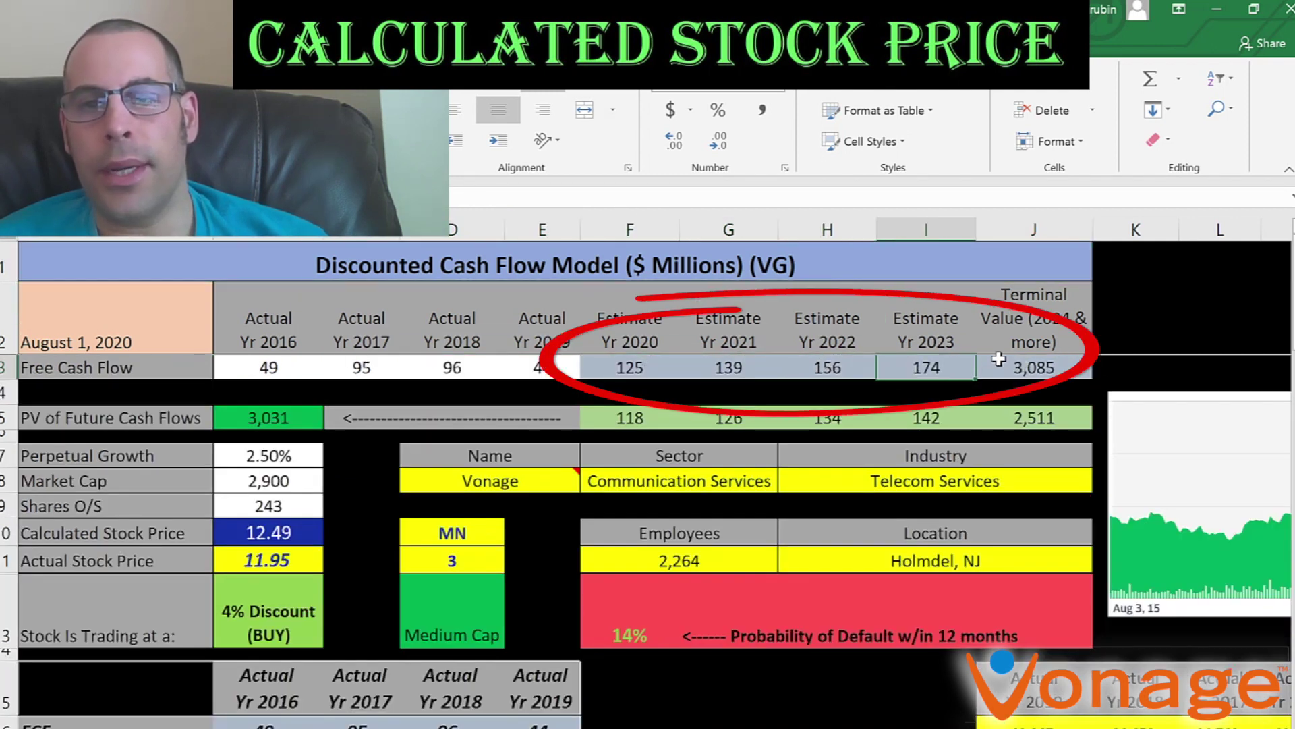
pyautogui.click(1041, 372)
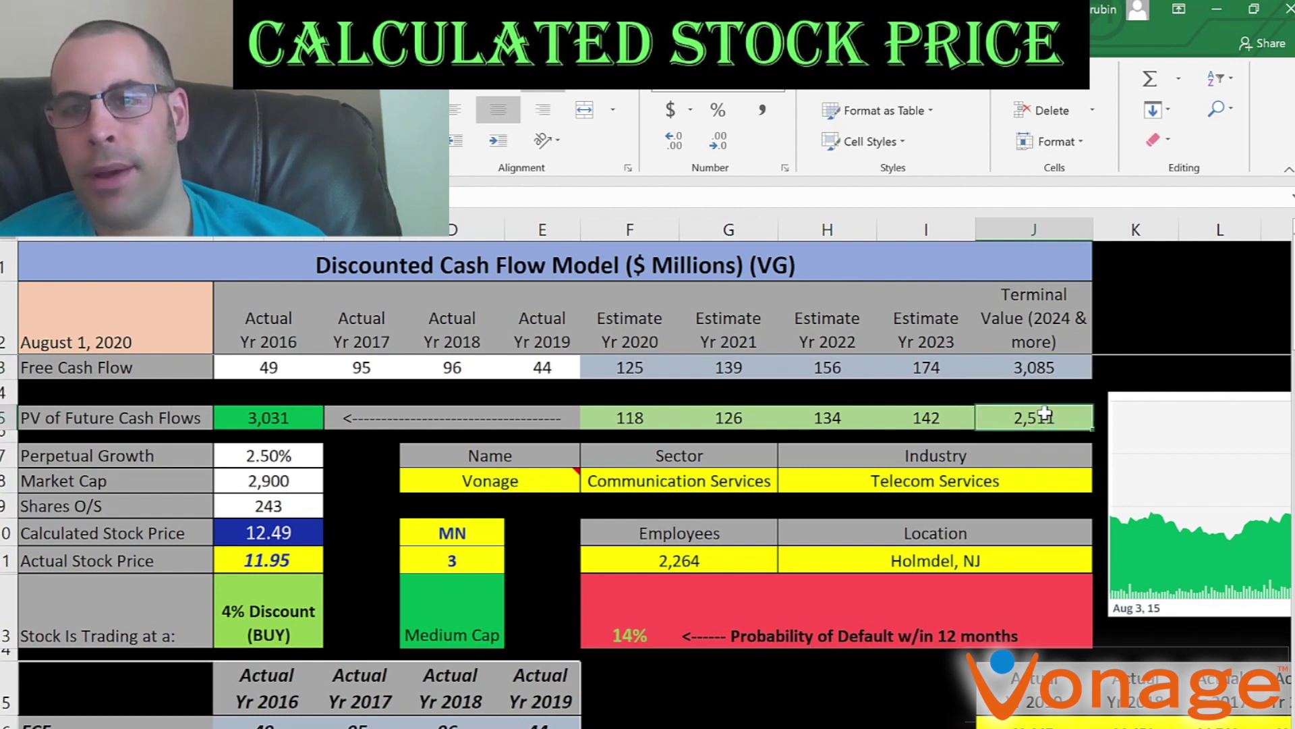
pyautogui.moveTo(1013, 415); pyautogui.dragTo(630, 417)
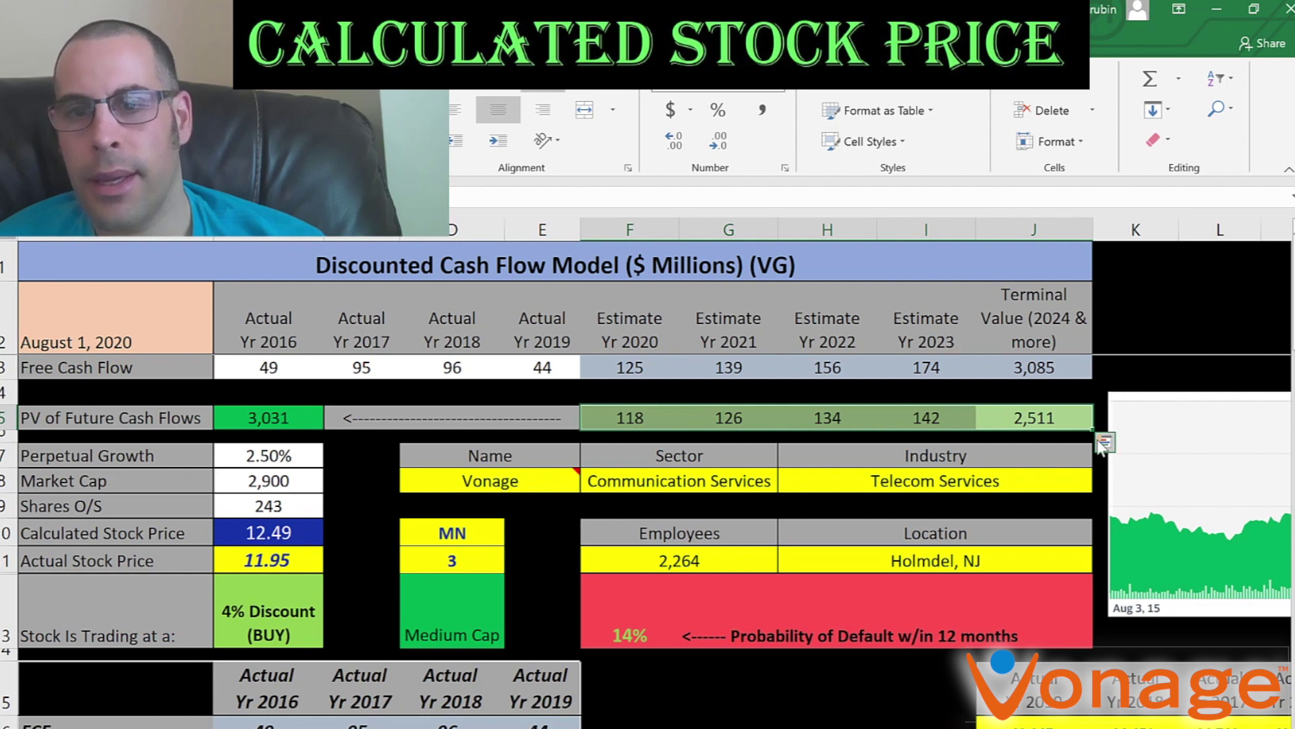
pyautogui.click(272, 416)
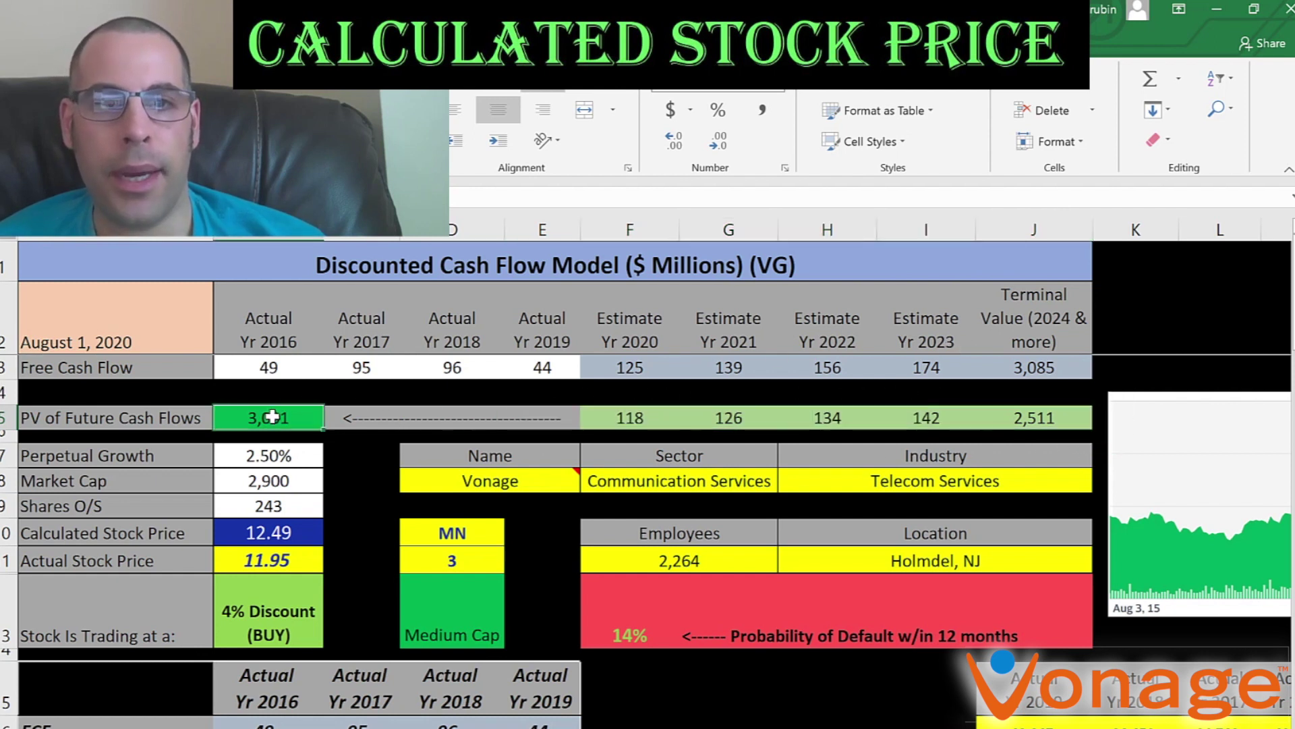
# Check Shares O/S and the trading discount, and switch to the browser's Vonage stock analysis report to compare share price with fair value.
pyautogui.click(278, 503)
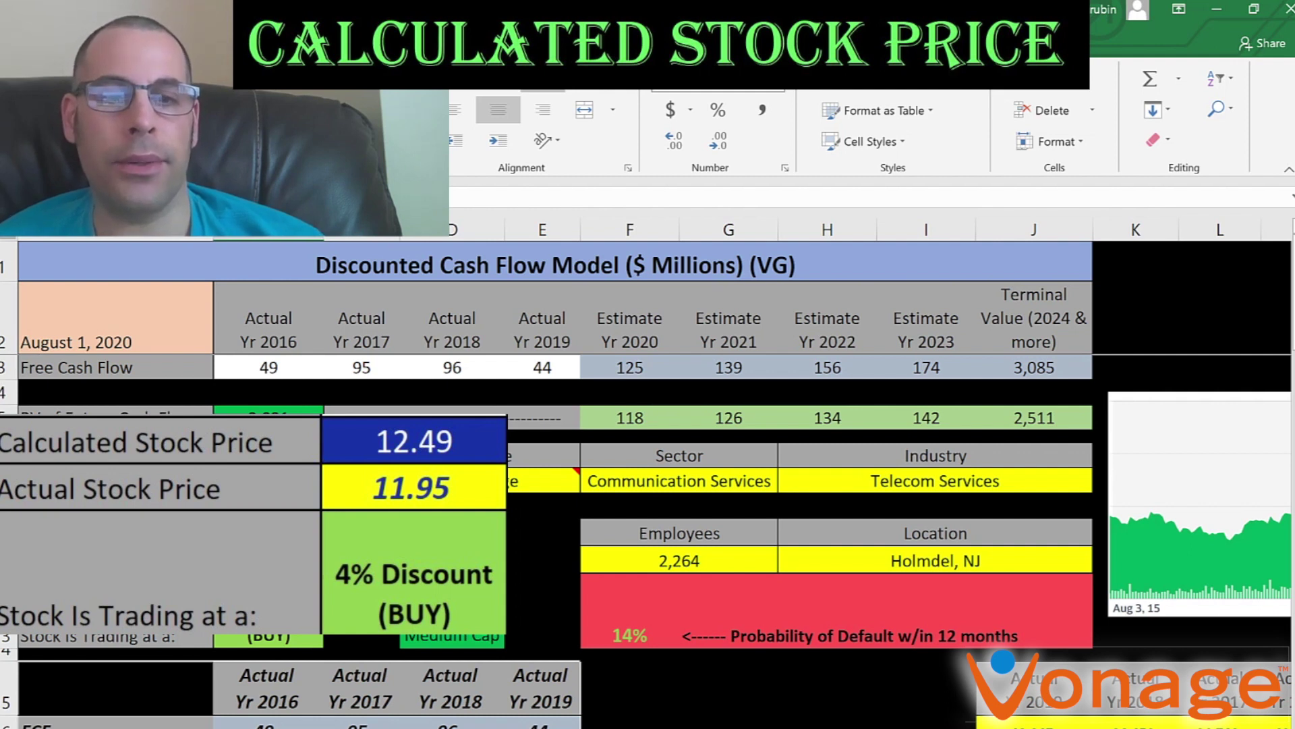
pyautogui.click(269, 636)
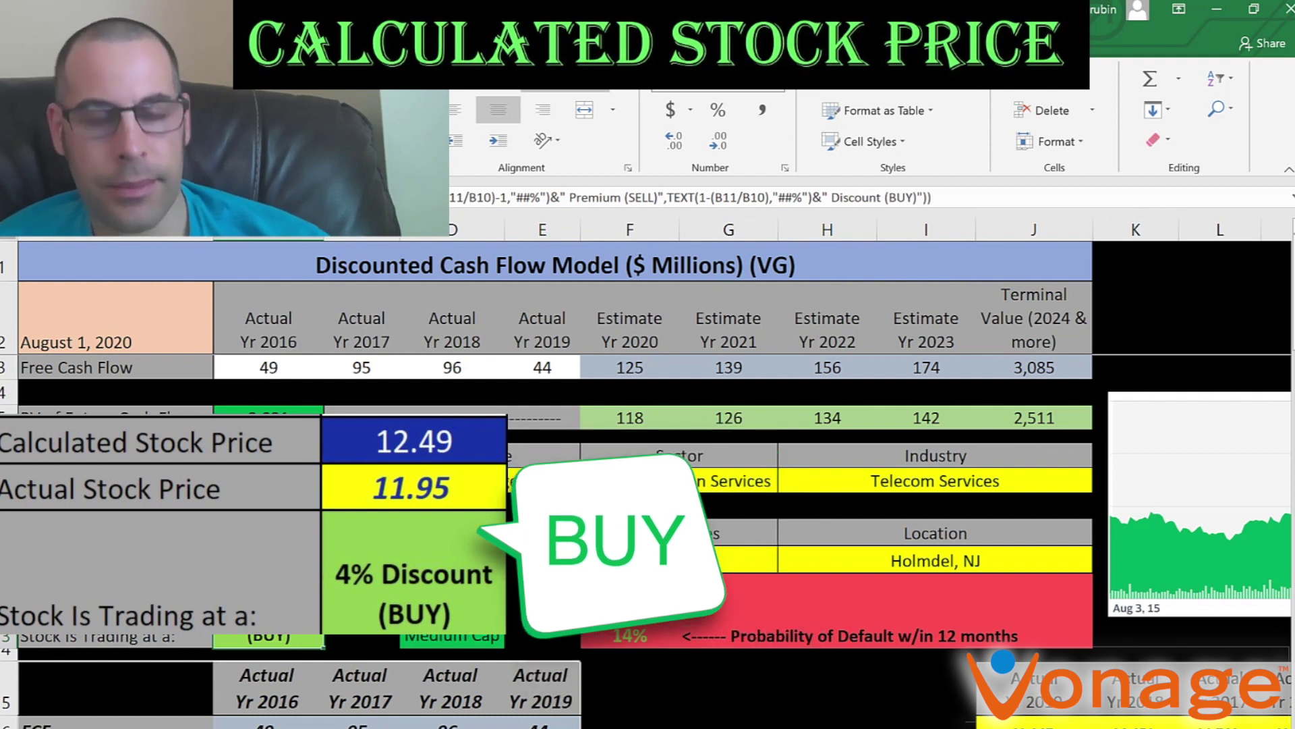
pyautogui.hotkey('alt', 'Tab')
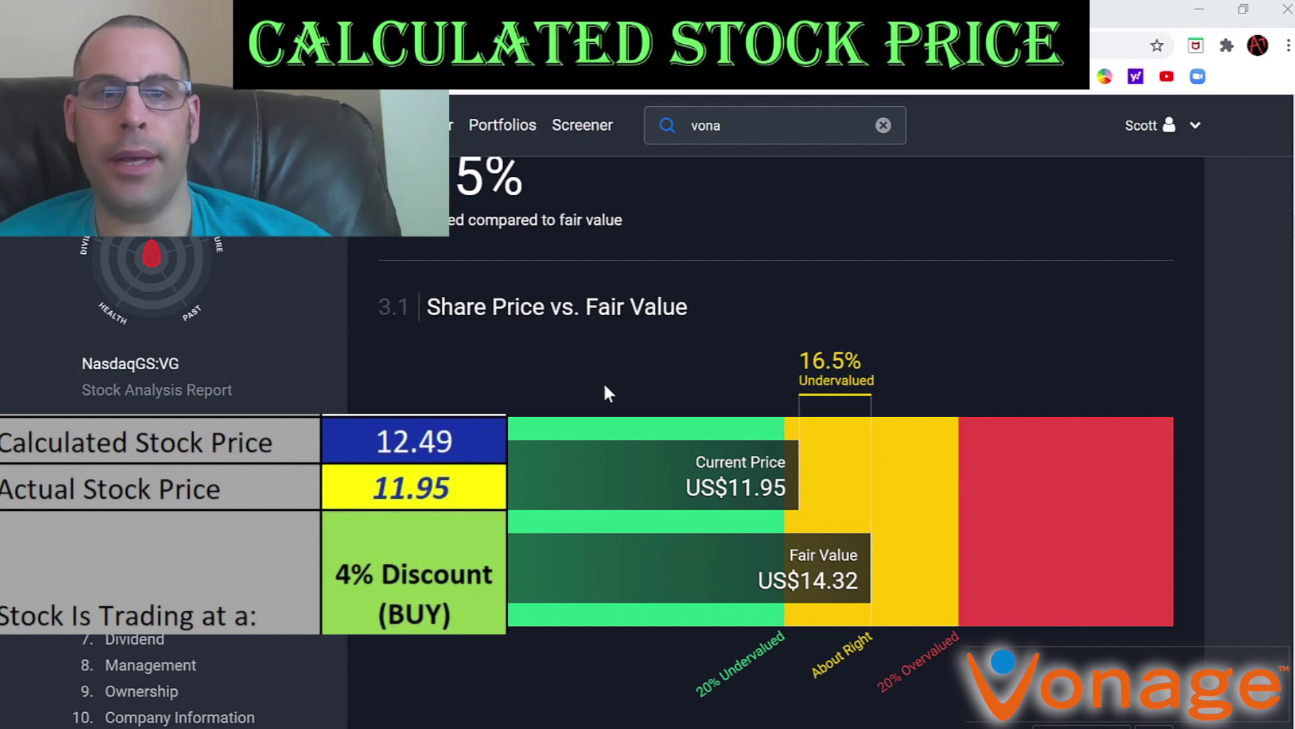
# Return to the workbook and move the stock price chart over the company details, beside the Calculated Stock Price rows.
pyautogui.hotkey('alt', 'Tab')
pyautogui.moveTo(1235, 442); pyautogui.dragTo(487, 462)
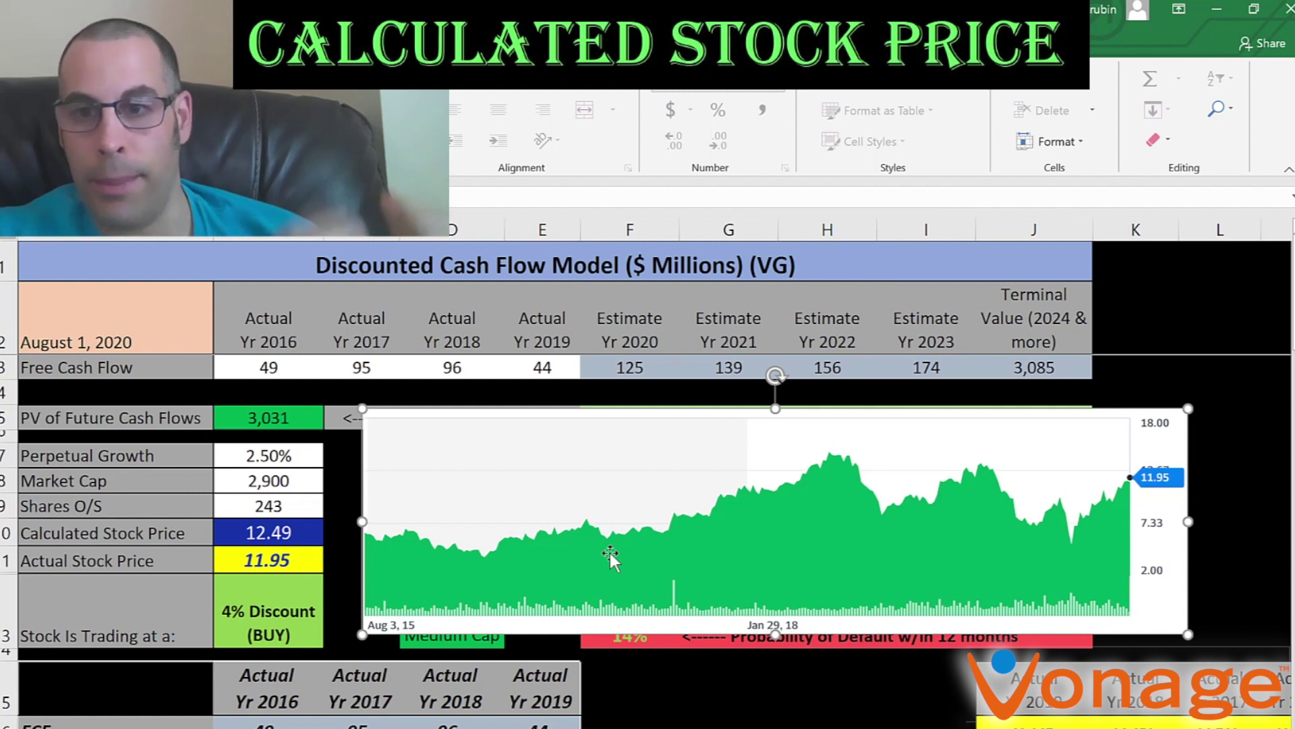
# Examine the P/S Ratio calculation, including revenue, shares outstanding and the Price / Sales PS result.
pyautogui.scroll(-5, 614, 525)
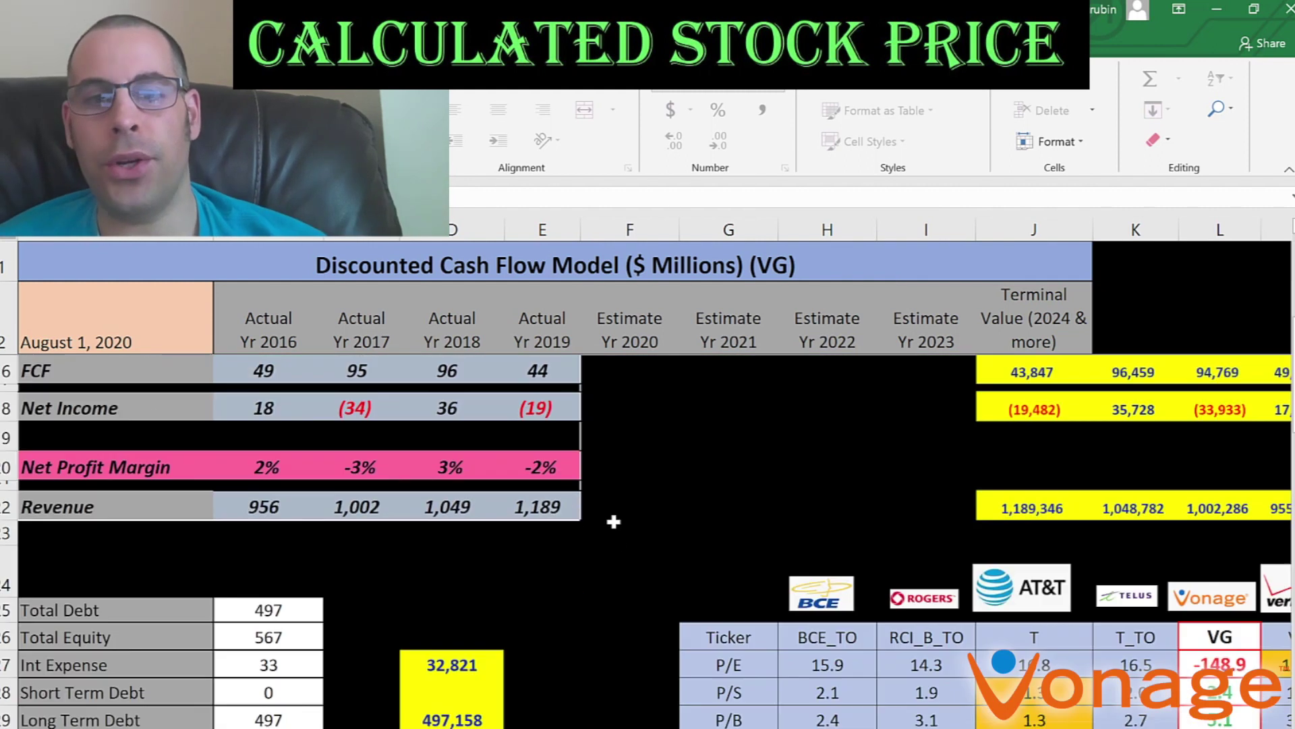
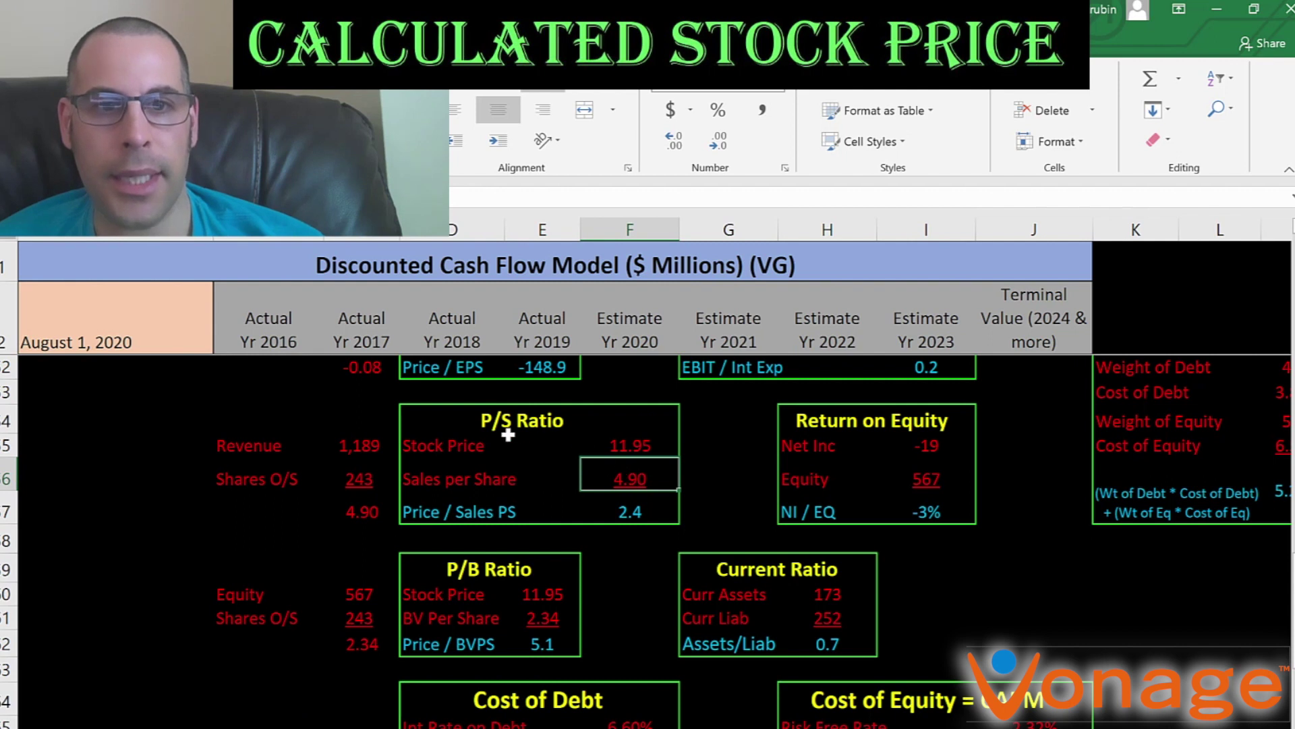
pyautogui.click(361, 442)
pyautogui.click(354, 482)
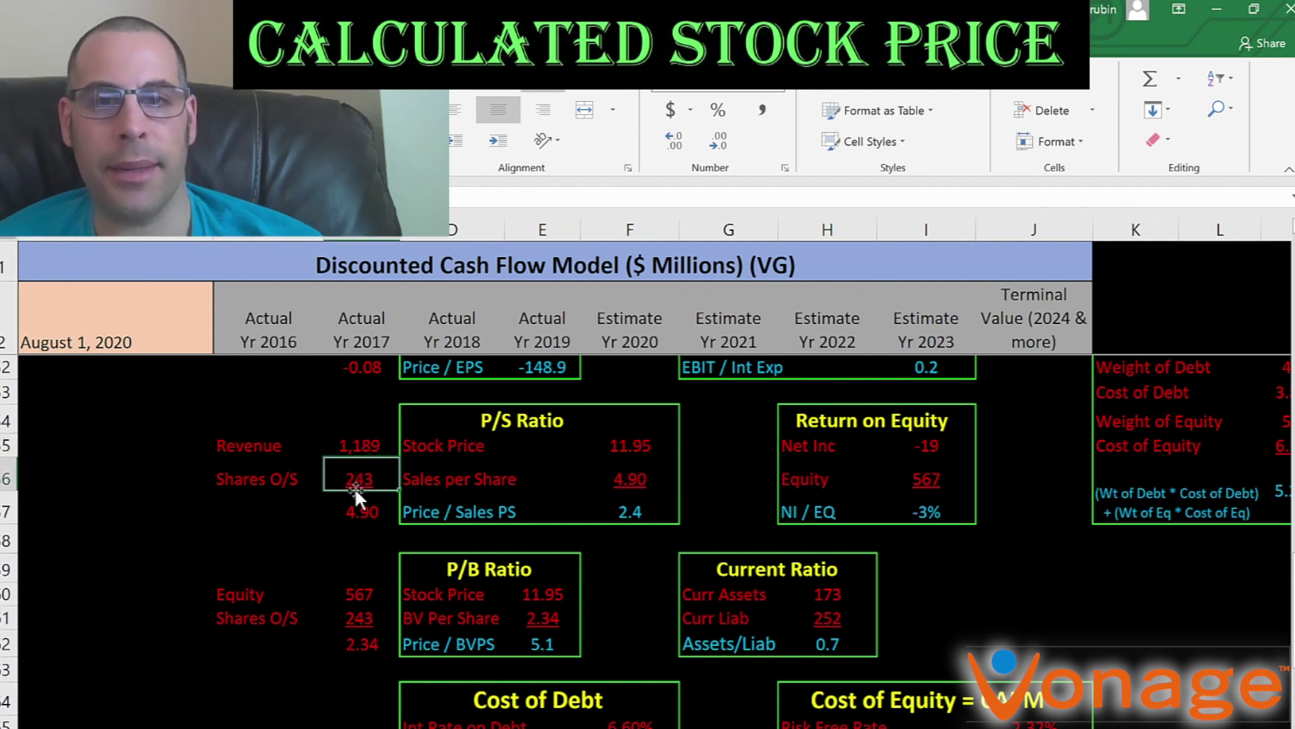
pyautogui.click(630, 507)
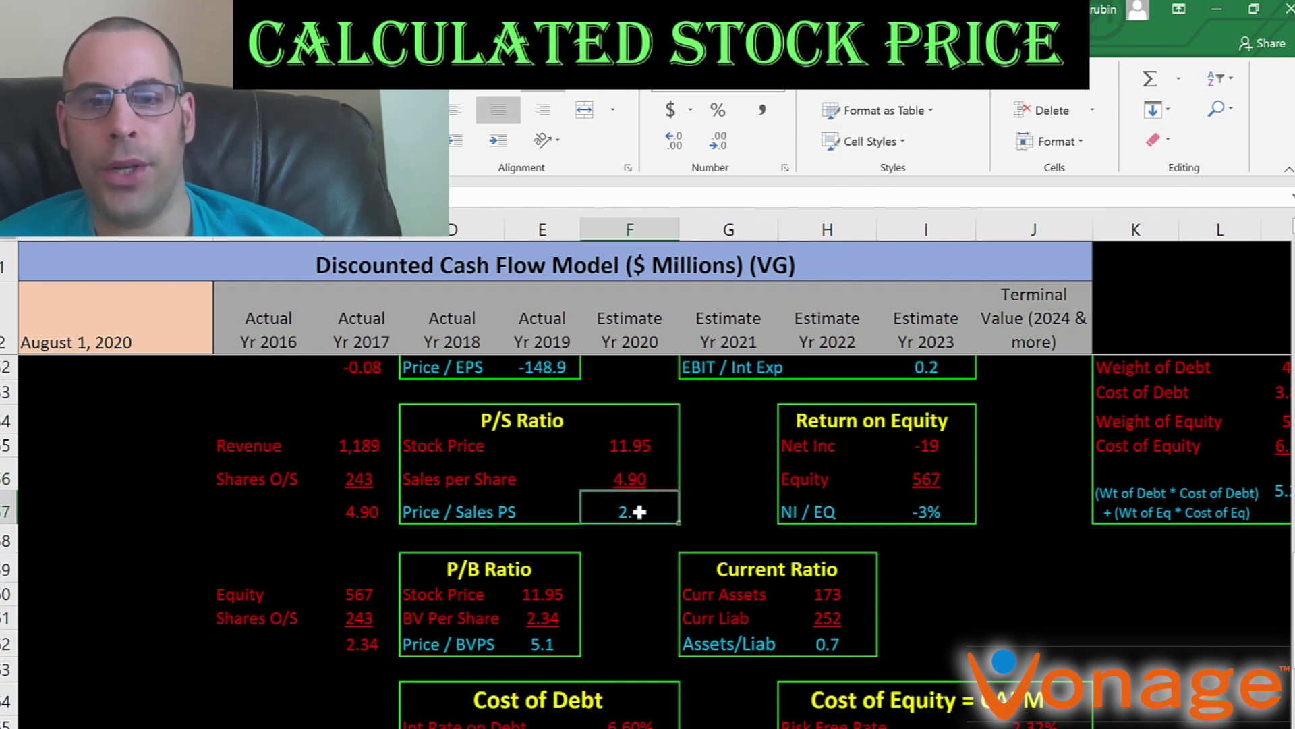
# Examine the P/B Ratio calculation, including stock price, book value per share, equity and shares outstanding.
pyautogui.click(546, 588)
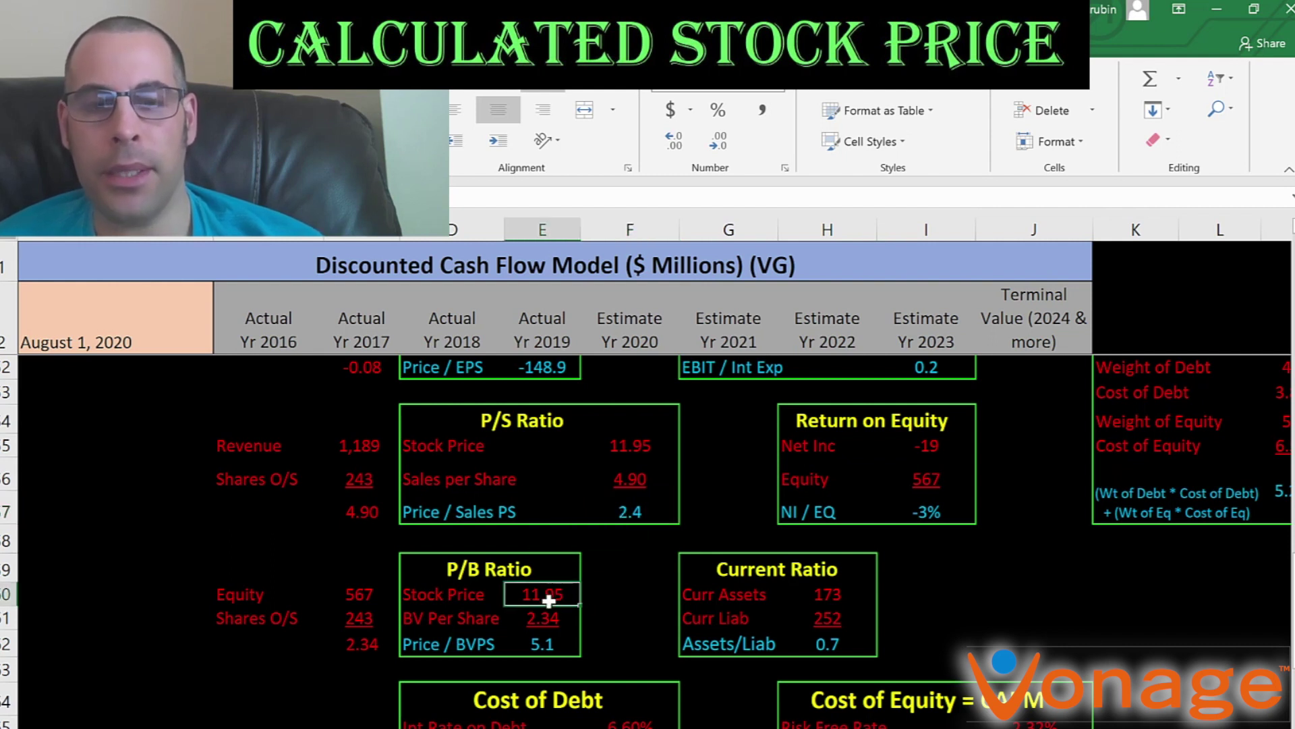
pyautogui.click(550, 612)
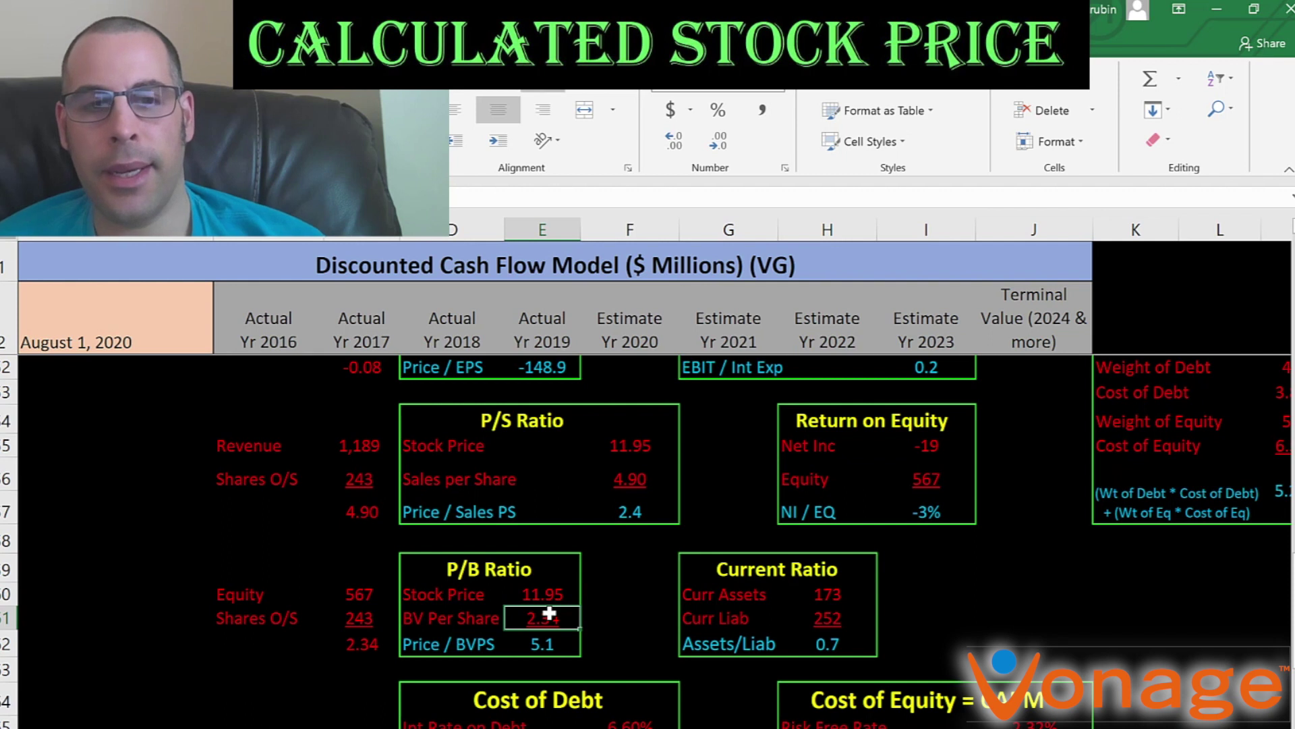
pyautogui.click(338, 593)
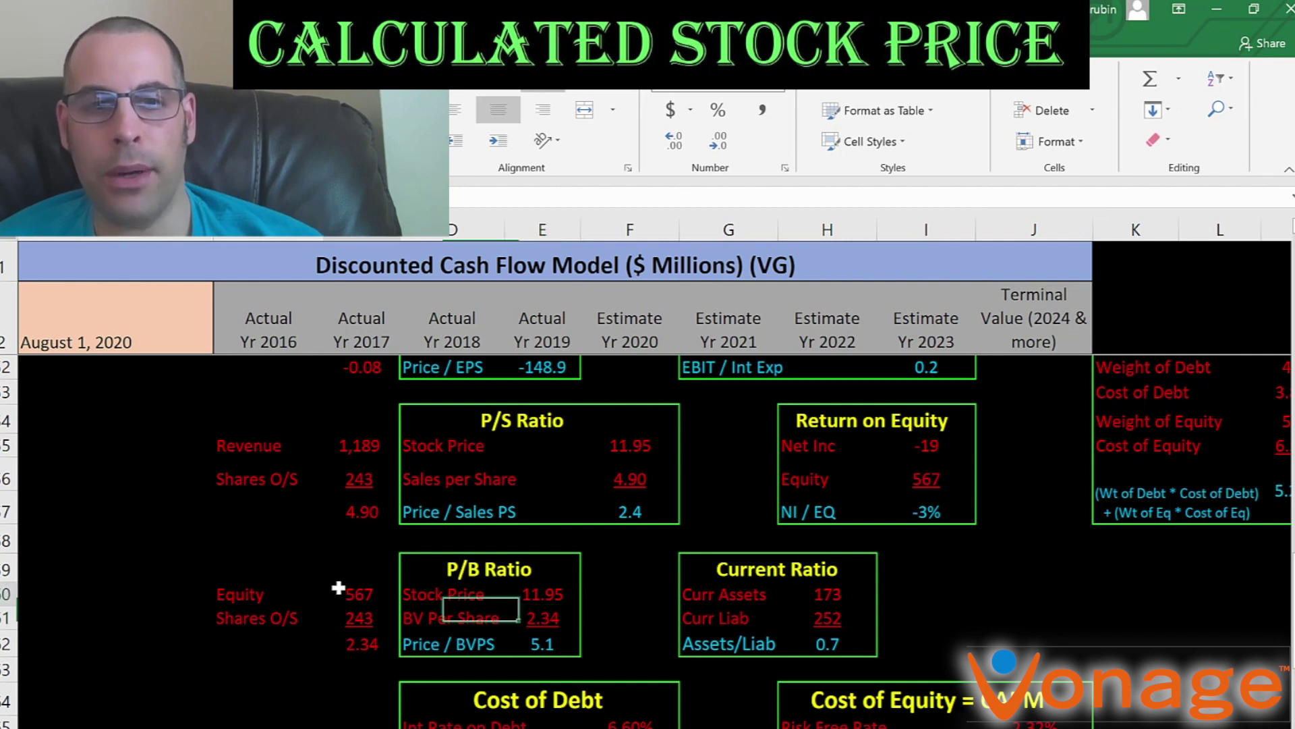
pyautogui.click(346, 620)
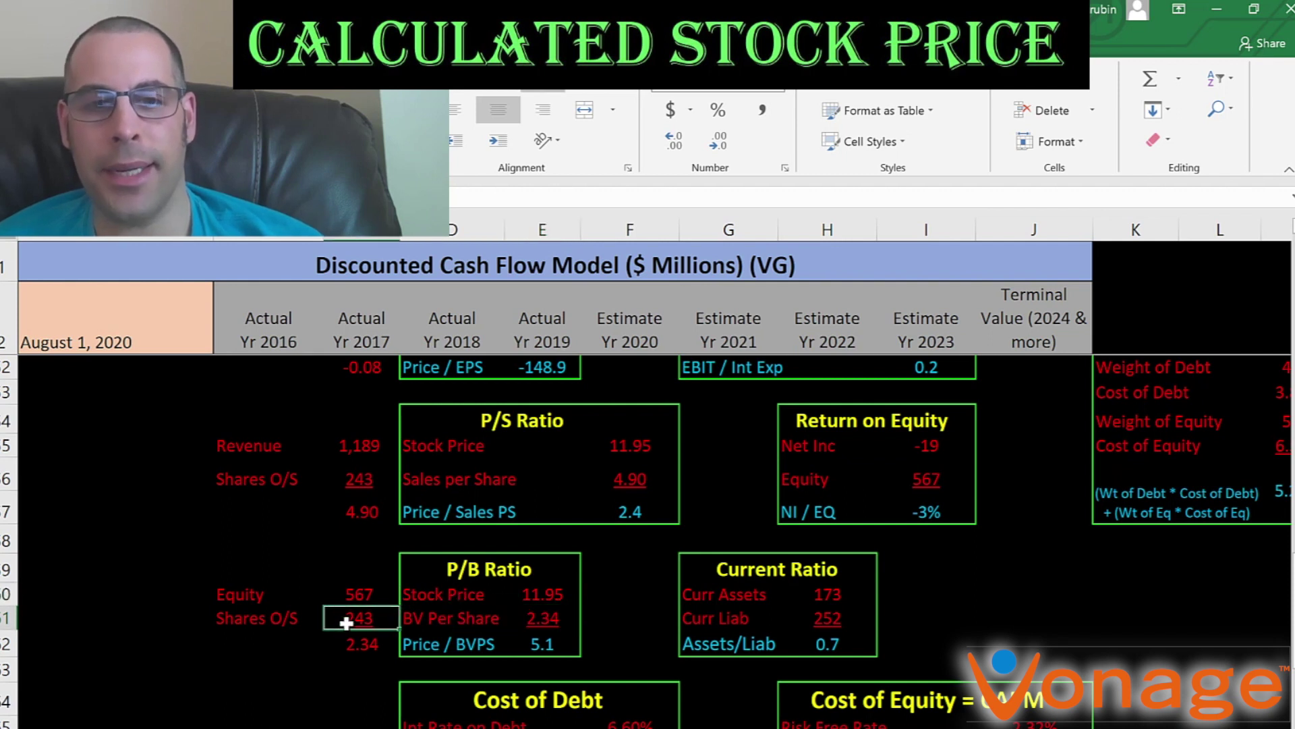
pyautogui.click(550, 644)
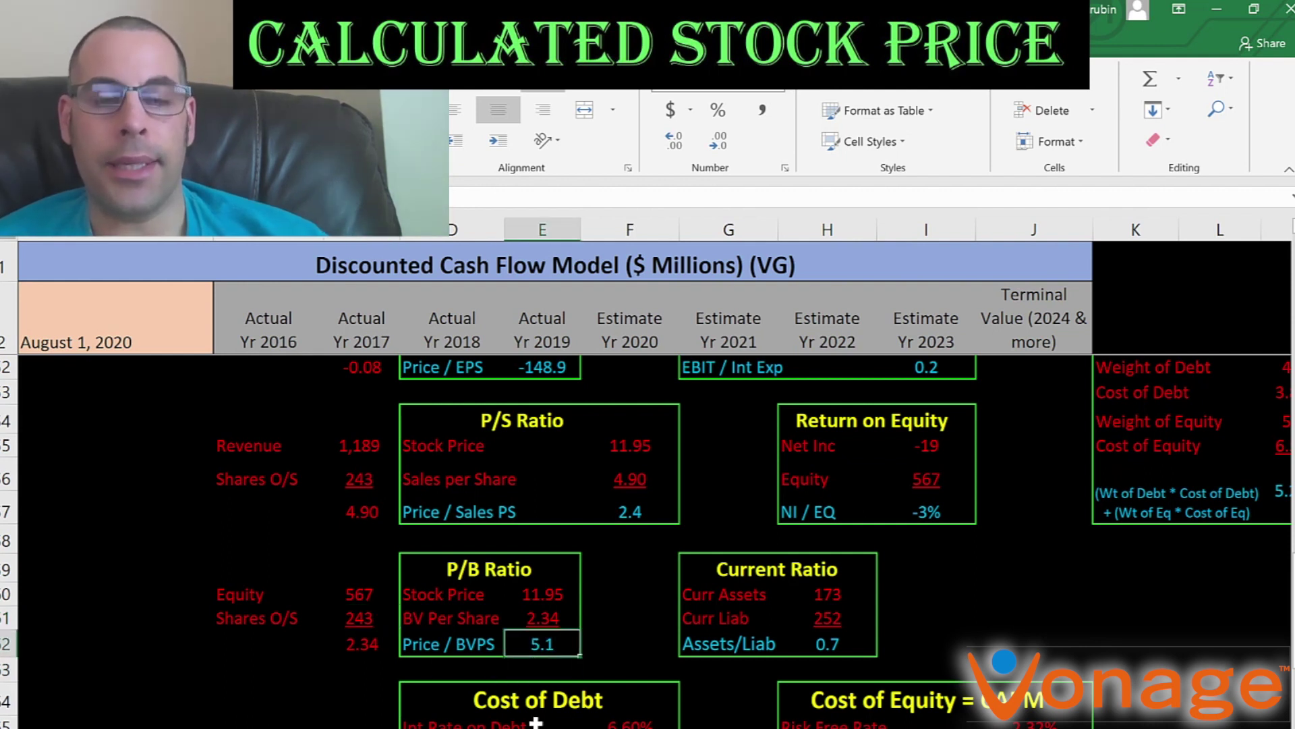
pyautogui.press('Up')
pyautogui.press('Up')
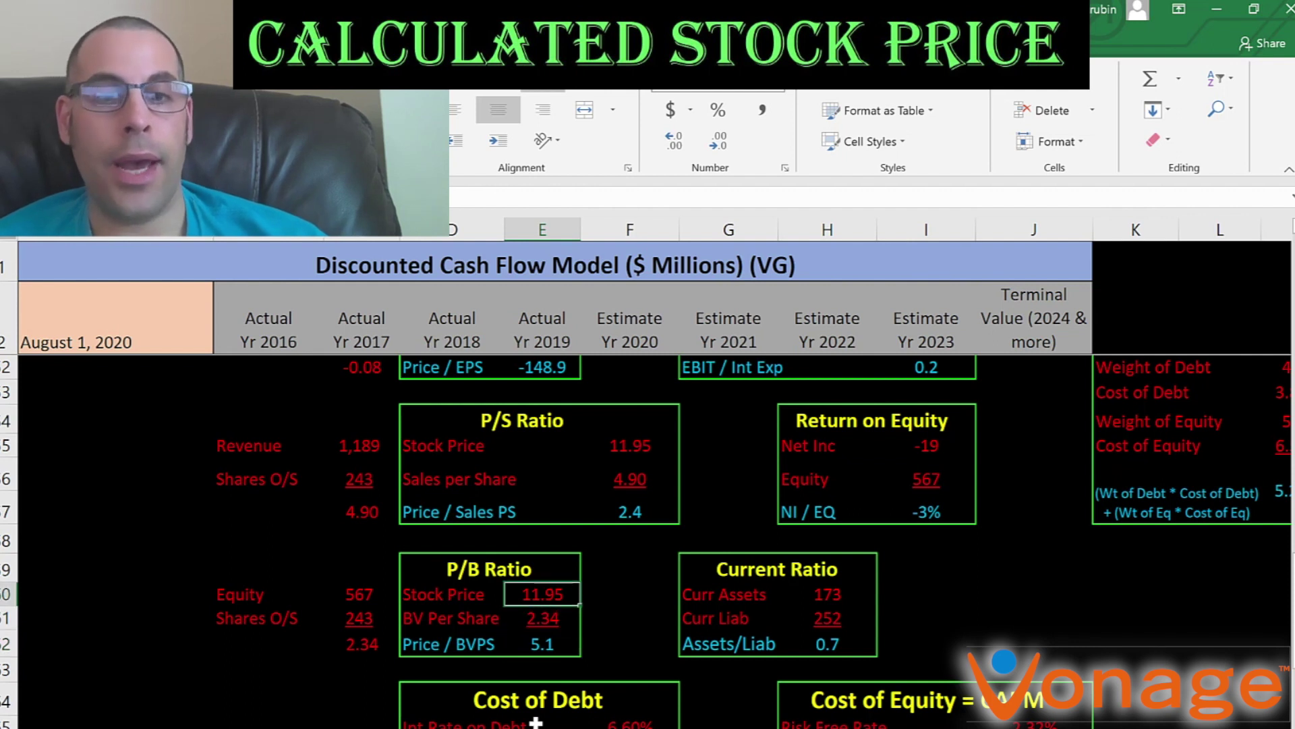
pyautogui.press('Left')
pyautogui.press('Left')
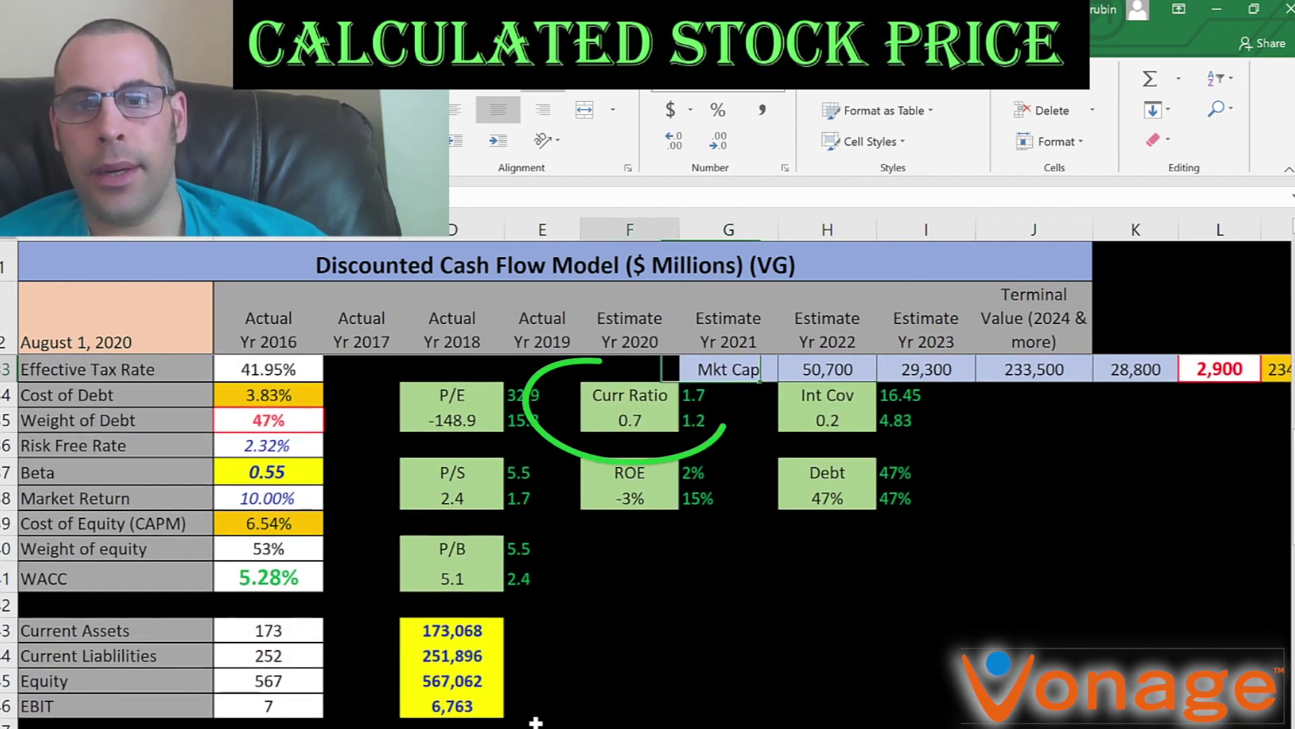
# Compare the Curr Ratio and ROE summary boxes with the benchmark figures beside them.
pyautogui.press('Down')
pyautogui.press('Down')
pyautogui.press('Down')
pyautogui.press('Down')
pyautogui.press('Down')
pyautogui.press('Down')
pyautogui.press('Down')
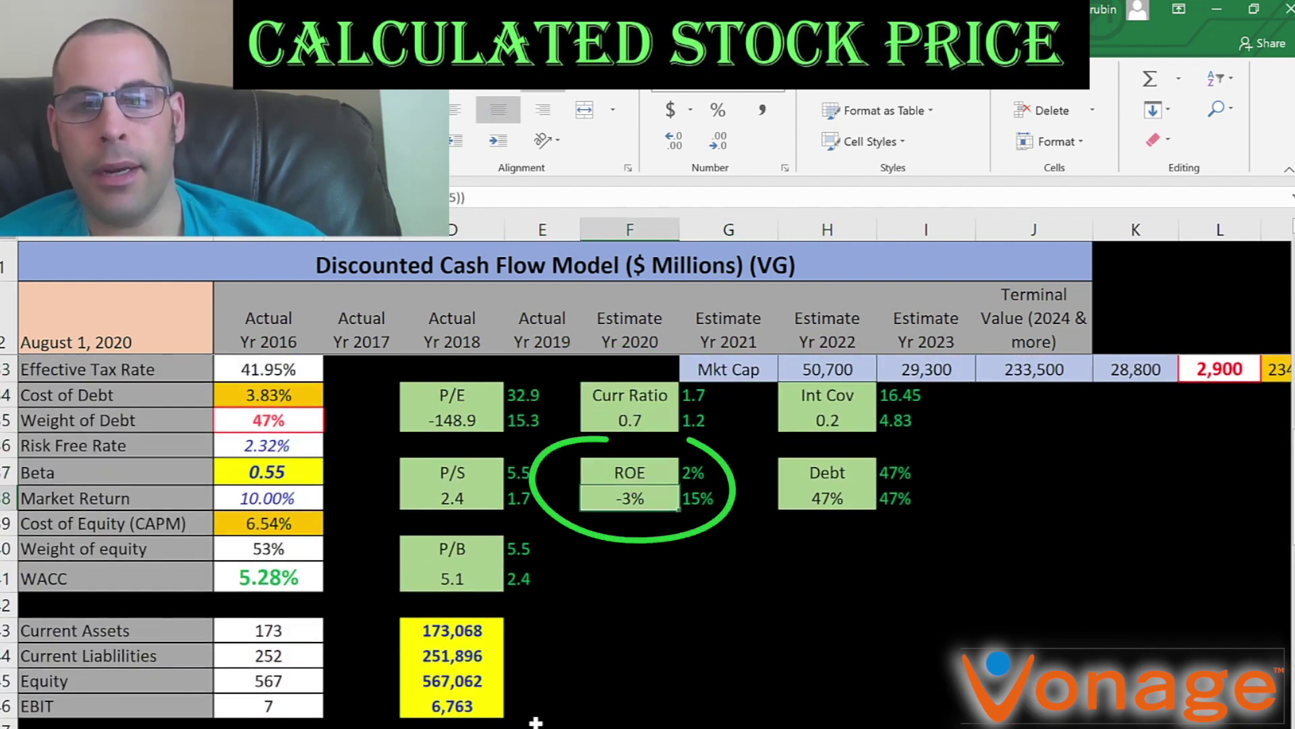
# Examine the Current Ratio calculation's current assets and current liabilities in the ratio breakdown area.
pyautogui.press('Down')
pyautogui.press('Down')
pyautogui.press('Down')
pyautogui.press('Down')
pyautogui.press('Down')
pyautogui.press('Down')
pyautogui.press('Down')
pyautogui.press('Down')
pyautogui.press('Down')
pyautogui.press('Down')
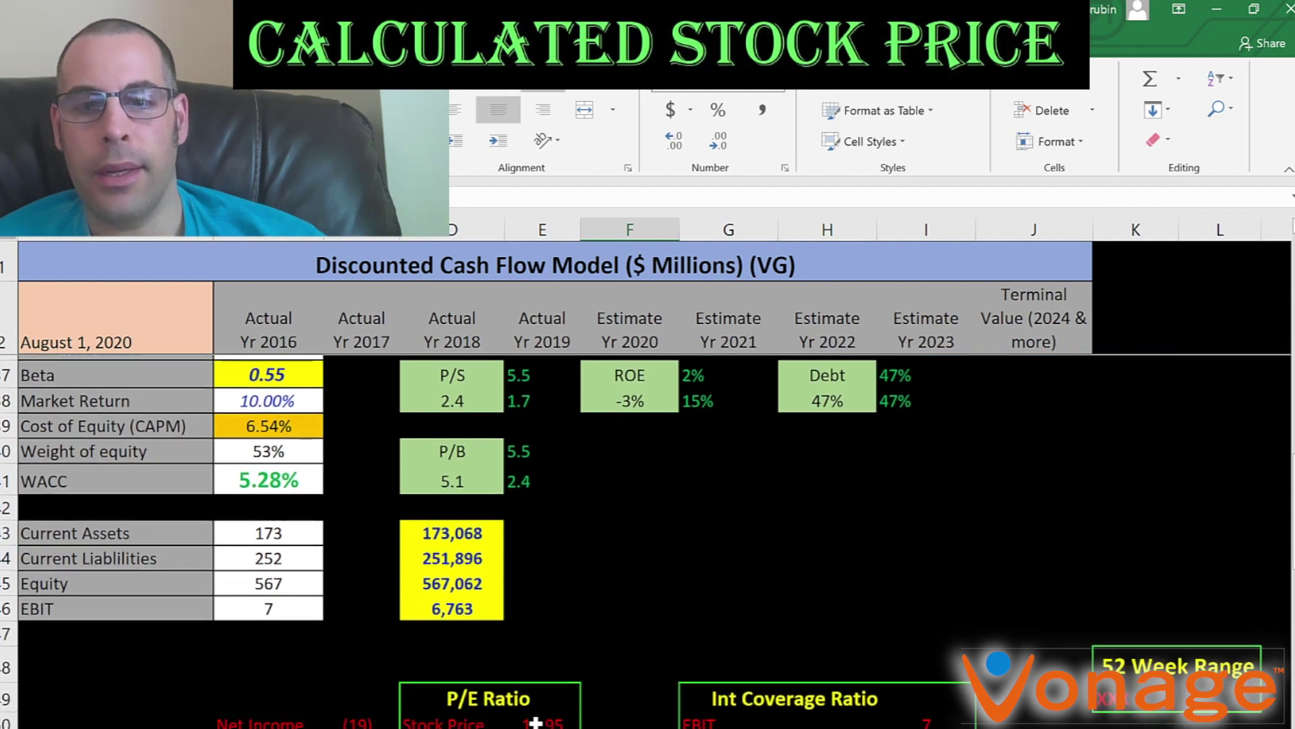
pyautogui.press('Down')
pyautogui.press('Down')
pyautogui.press('Down')
pyautogui.press('Down')
pyautogui.press('Down')
pyautogui.press('Down')
pyautogui.press('Down')
pyautogui.press('Down')
pyautogui.press('Down')
pyautogui.press('Down')
pyautogui.press('Down')
pyautogui.press('Down')
pyautogui.press('Down')
pyautogui.press('Down')
pyautogui.press('Down')
pyautogui.press('Down')
pyautogui.press('Down')
pyautogui.press('Down')
pyautogui.press('Down')
pyautogui.press('Right')
pyautogui.press('Right')
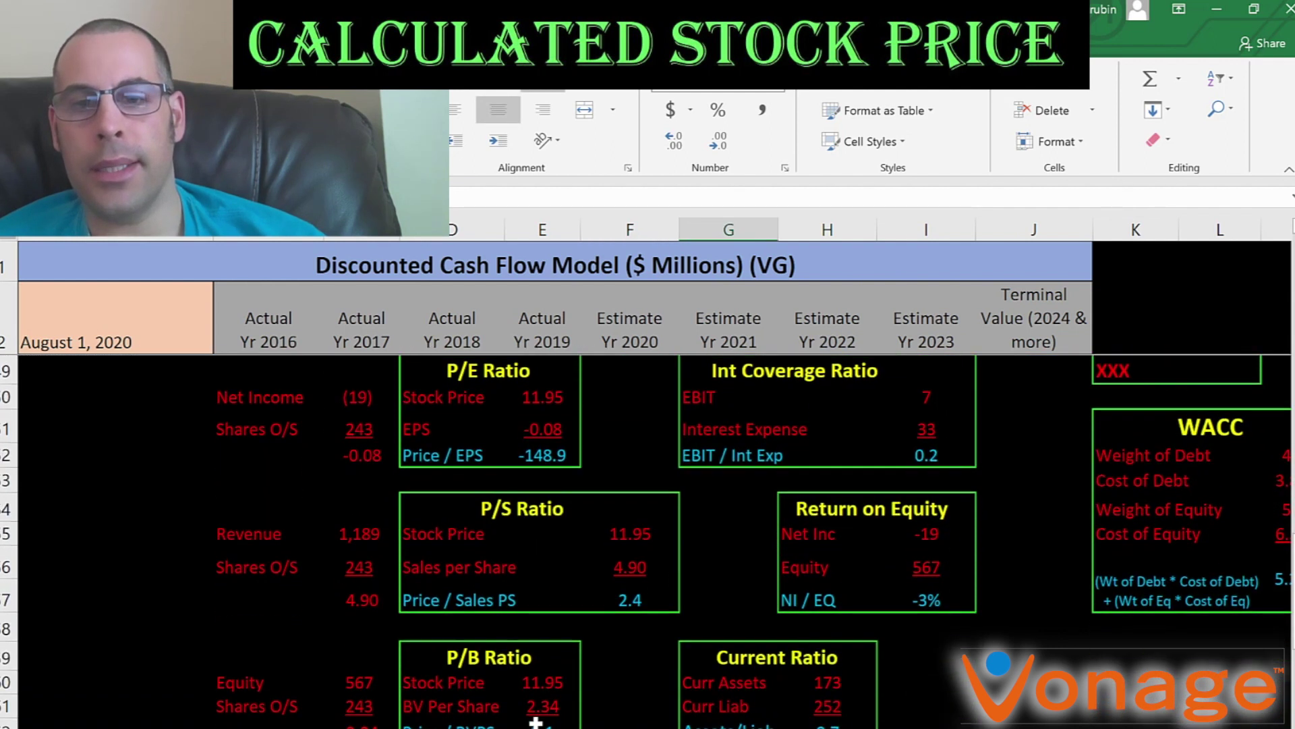
pyautogui.press('Up')
pyautogui.press('Up')
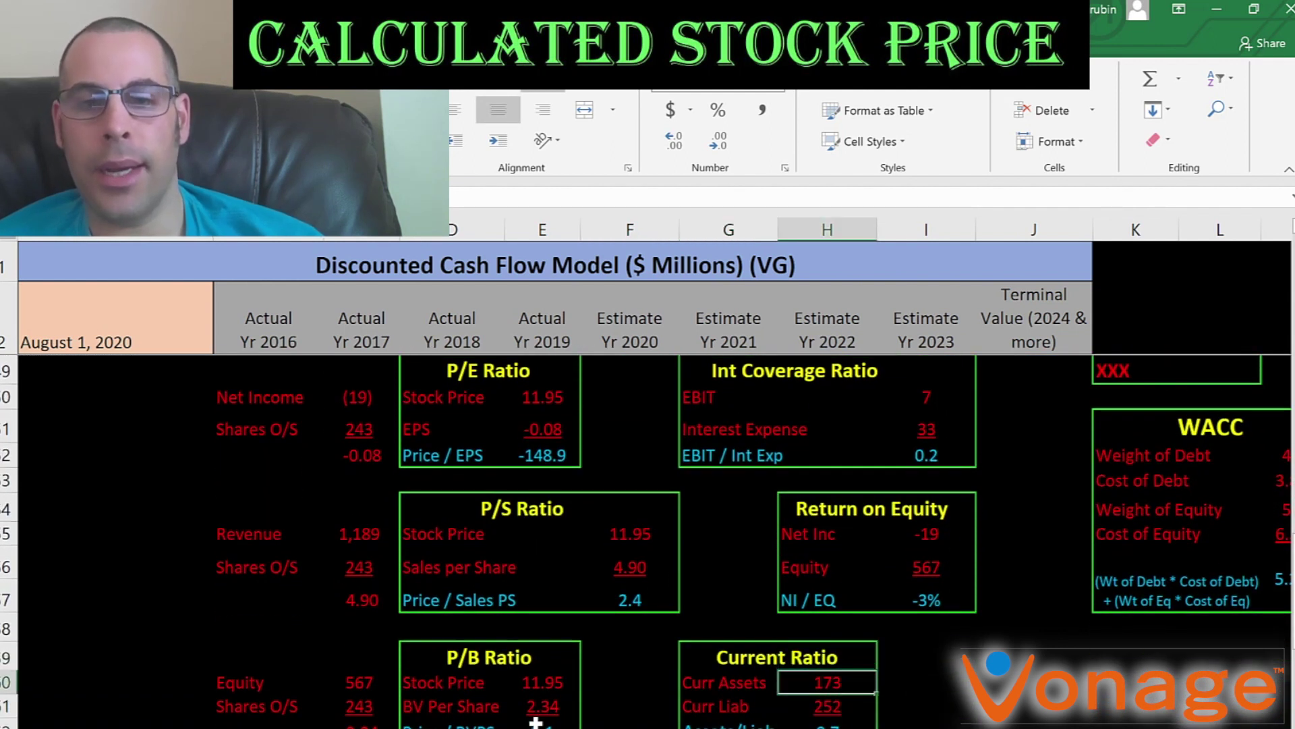
pyautogui.press('Down')
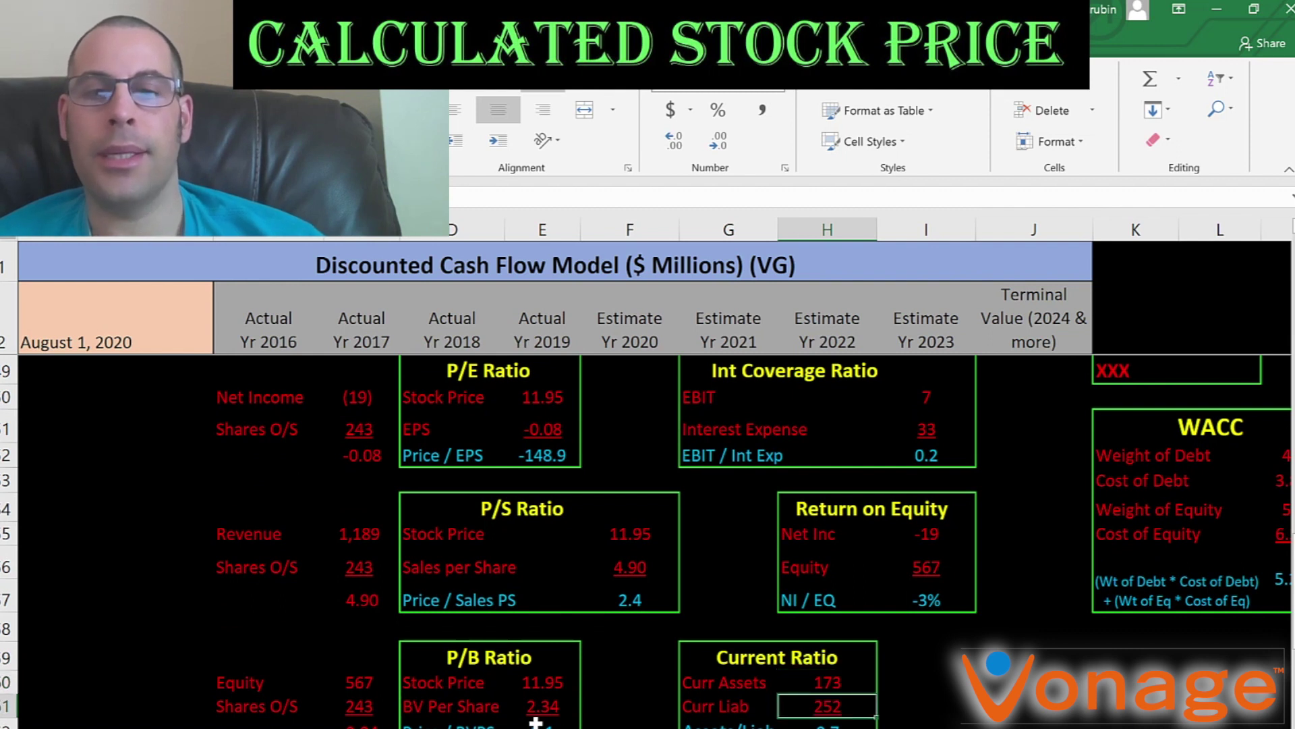
# Examine the net income used in the Return on Equity calculation.
pyautogui.press('Up')
pyautogui.press('Up')
pyautogui.press('Up')
pyautogui.press('Up')
pyautogui.press('Up')
pyautogui.press('Up')
pyautogui.press('Right')
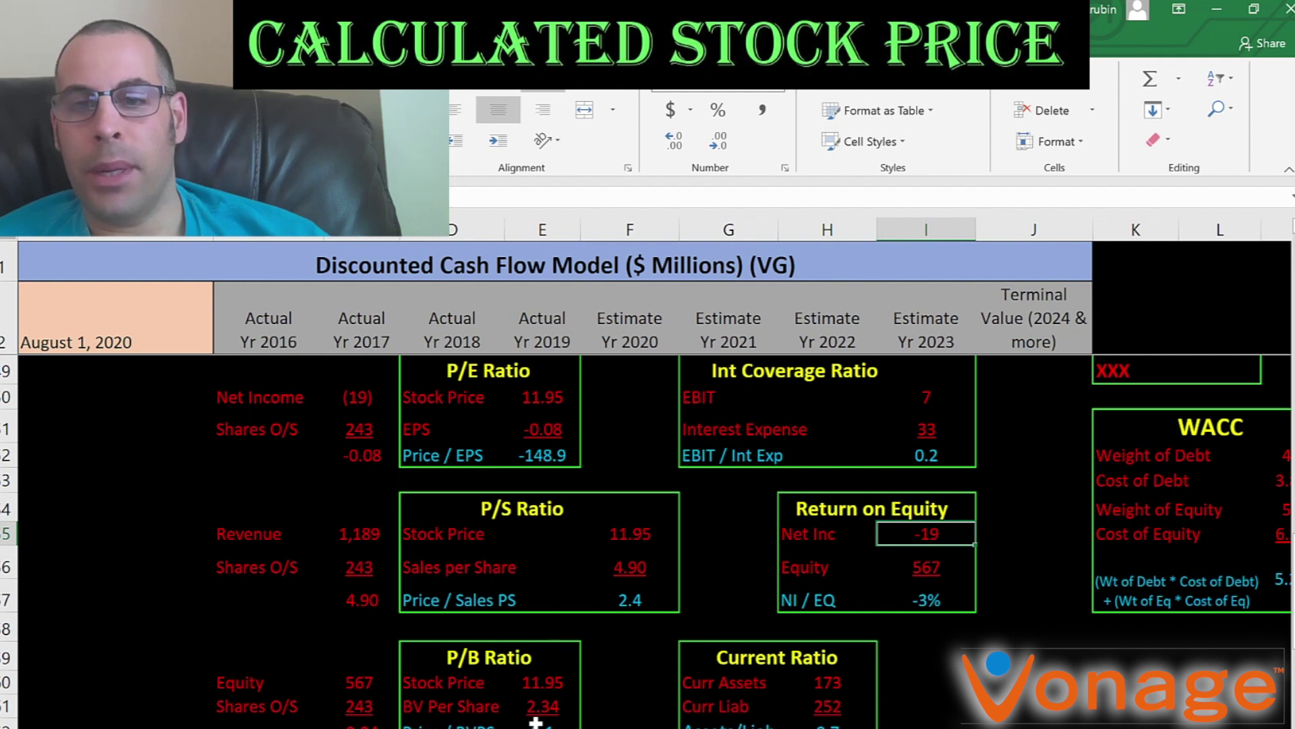
# Review the Int Cov summary box and the EBIT and Interest Expense behind the Int Coverage Ratio.
pyautogui.scroll(6, 795, 676)
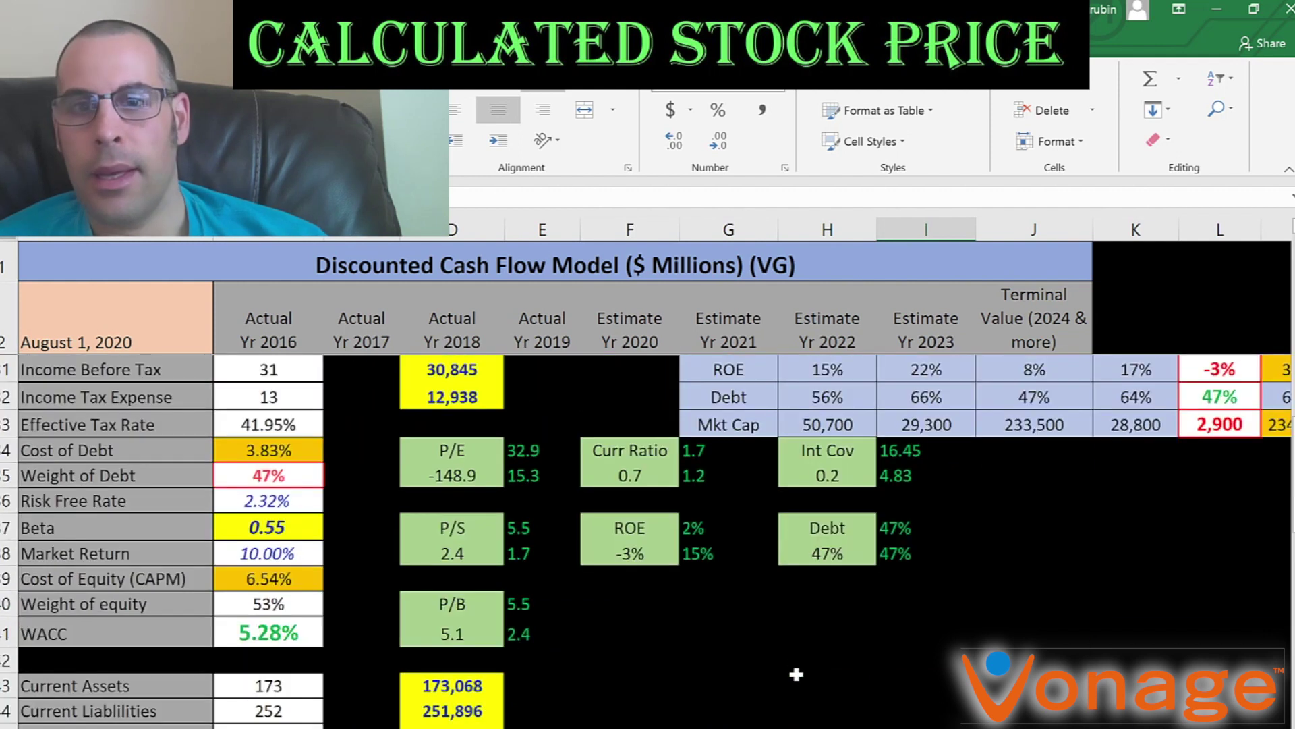
pyautogui.click(847, 459)
pyautogui.click(833, 473)
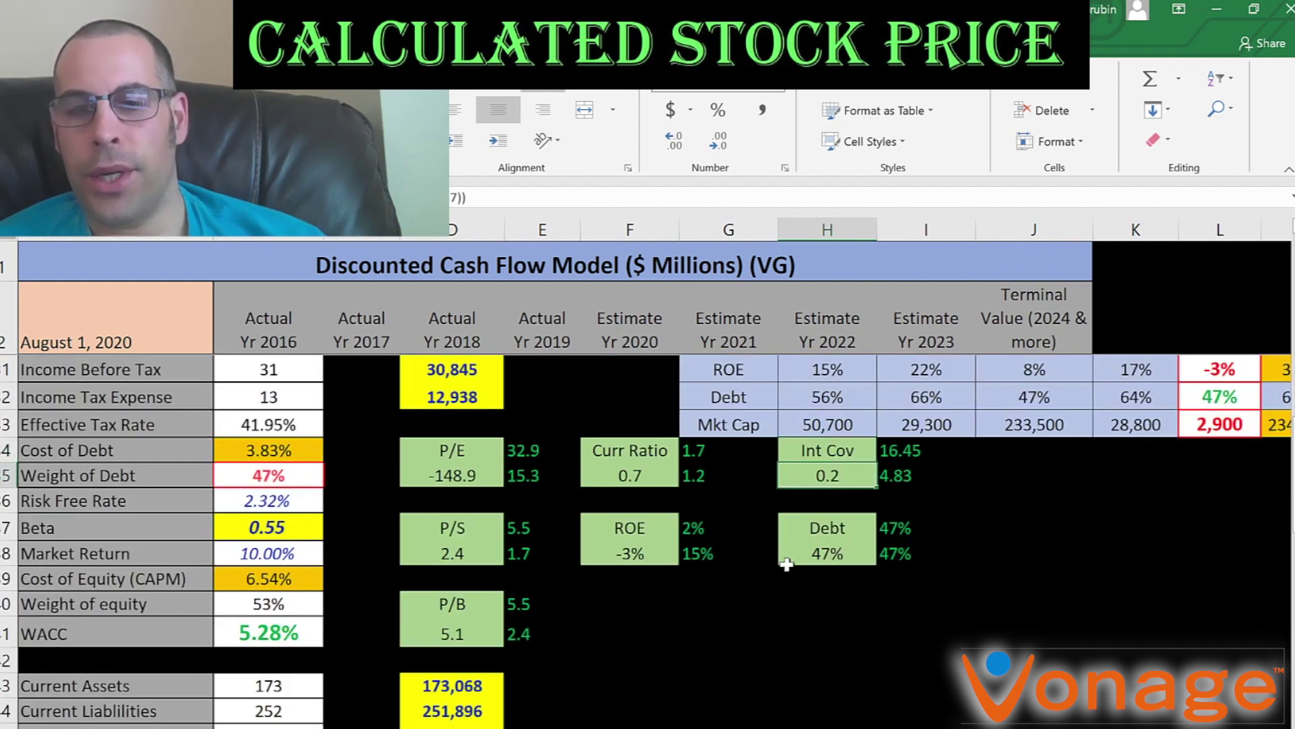
pyautogui.scroll(-7, 755, 624)
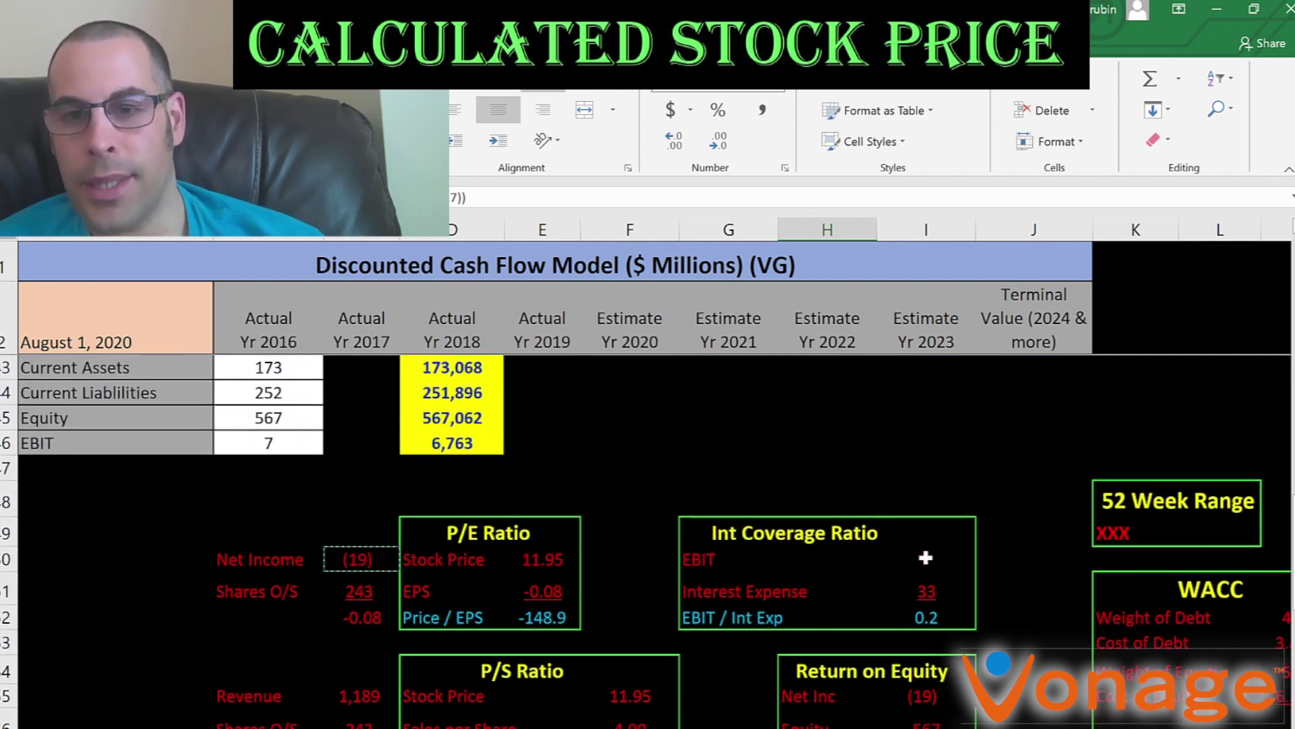
pyautogui.click(926, 558)
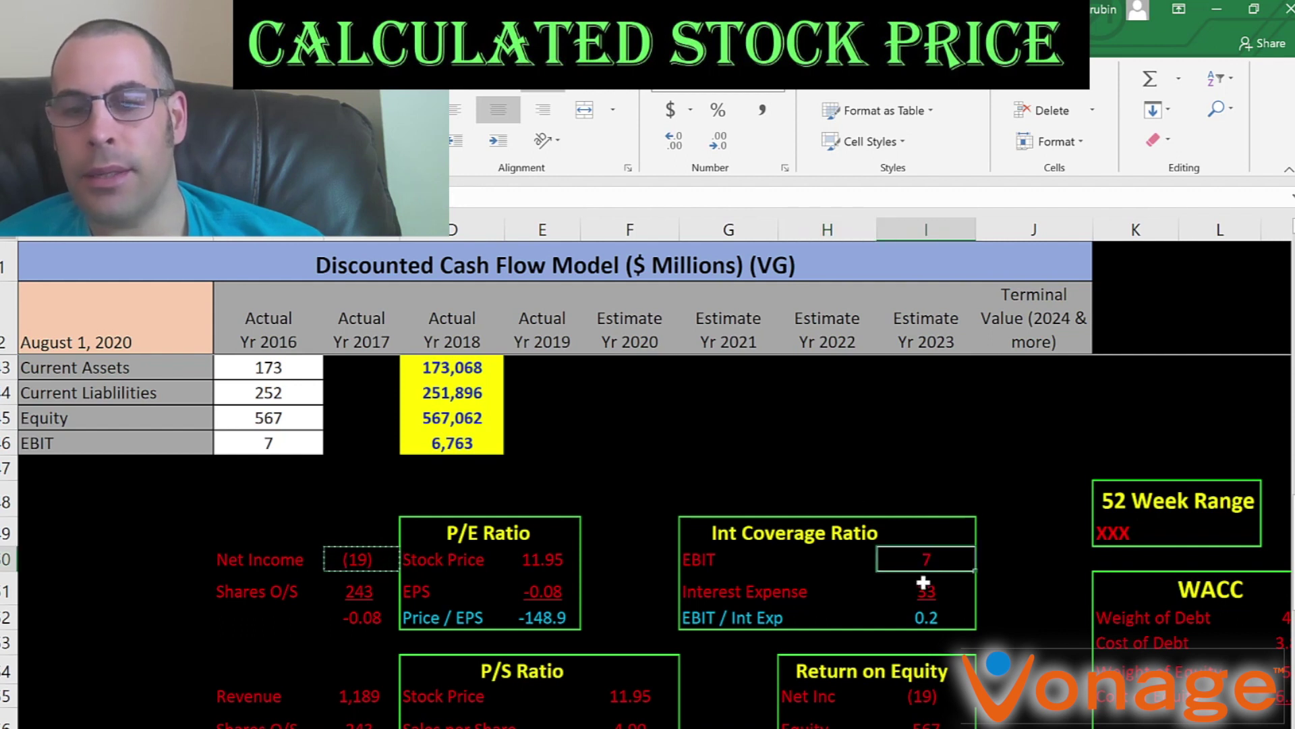
pyautogui.click(922, 586)
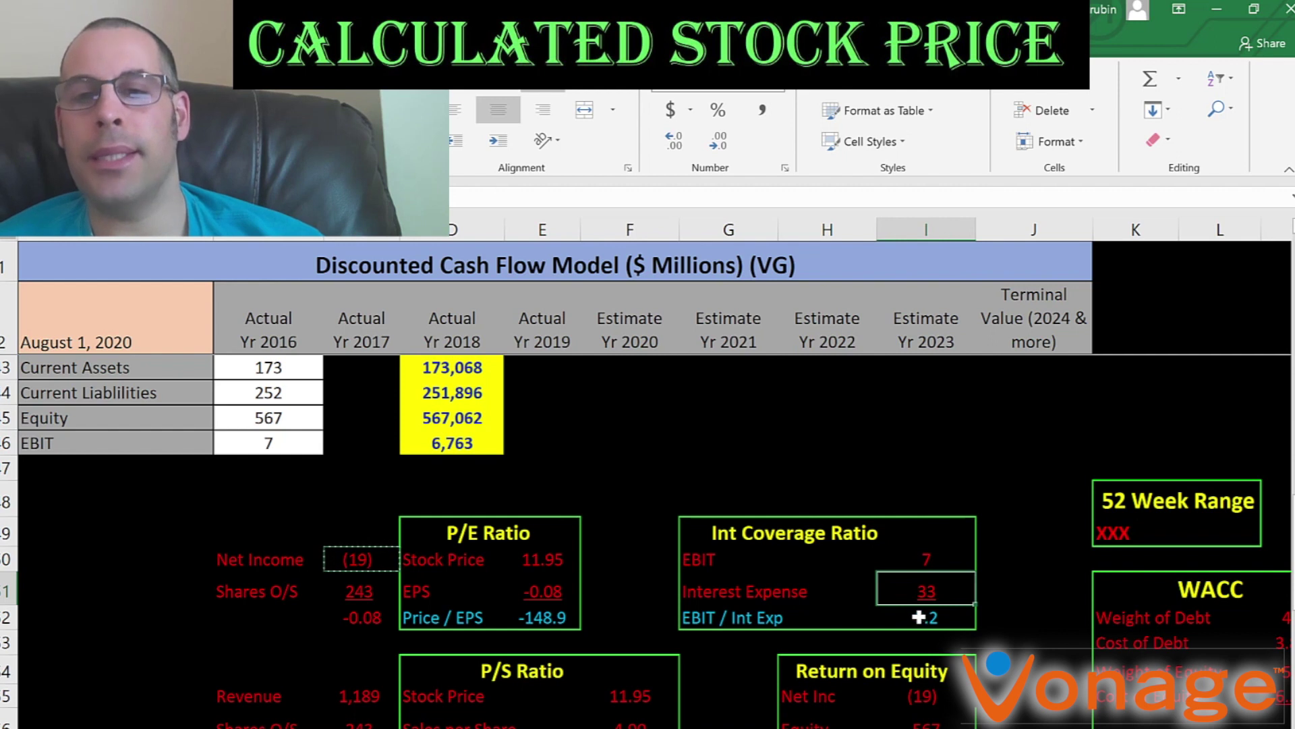
pyautogui.click(915, 617)
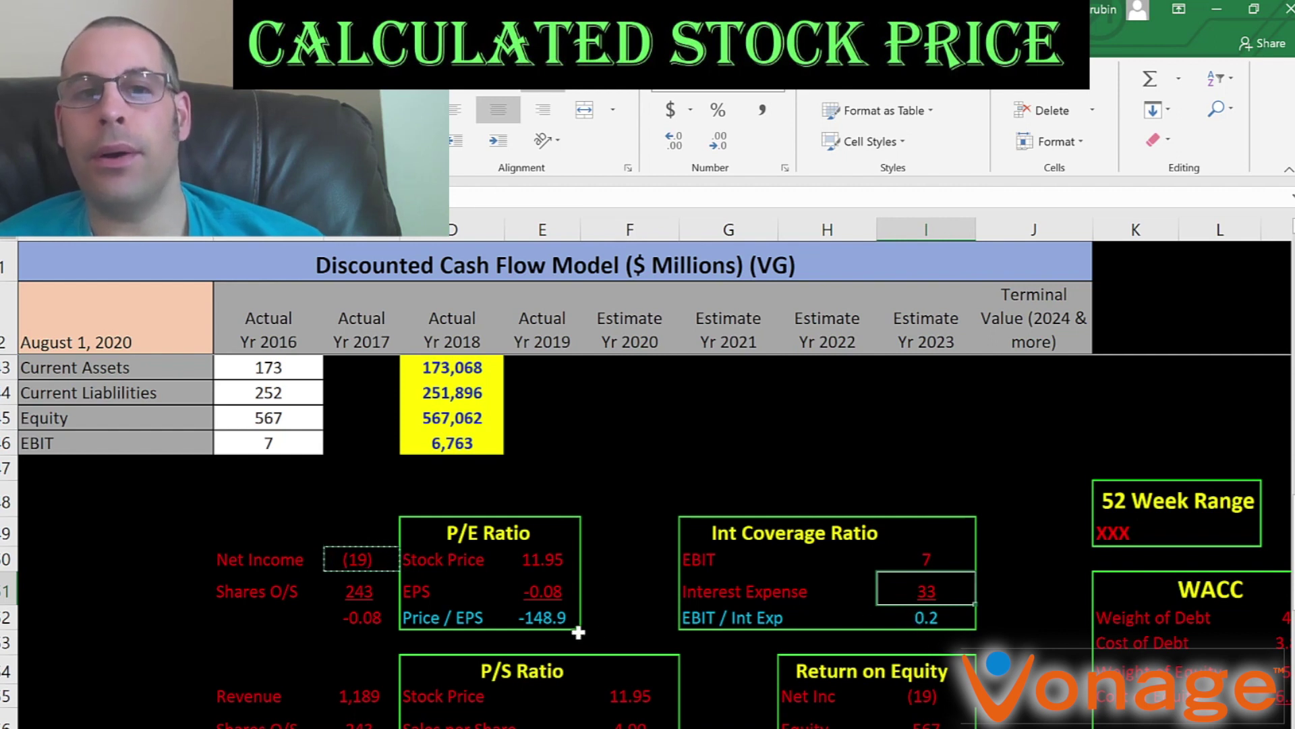
# Check the model's Weight of Debt cell alongside the debt summary box.
pyautogui.scroll(3, 555, 604)
pyautogui.click(277, 393)
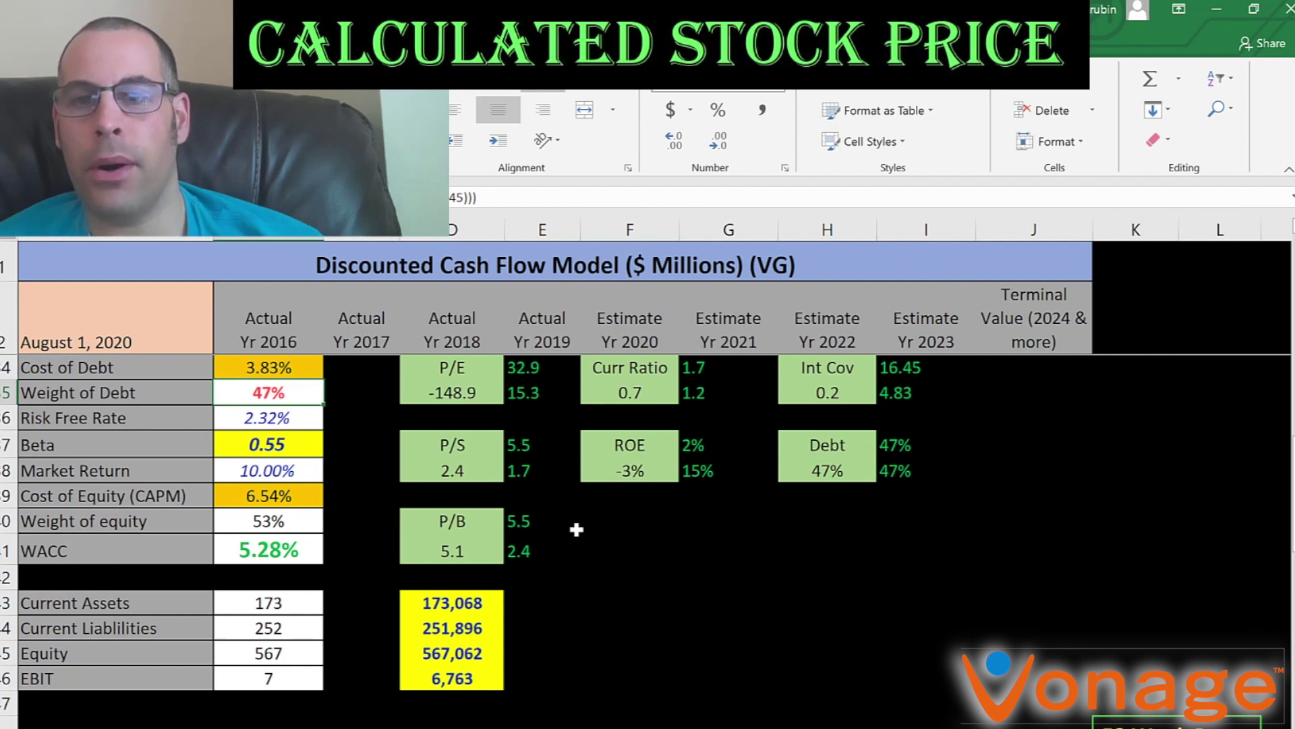
# Bring up the peer comparison table and start at the BCE_TO ticker in its header row.
pyautogui.scroll(-3, 576, 530)
pyautogui.click(941, 622)
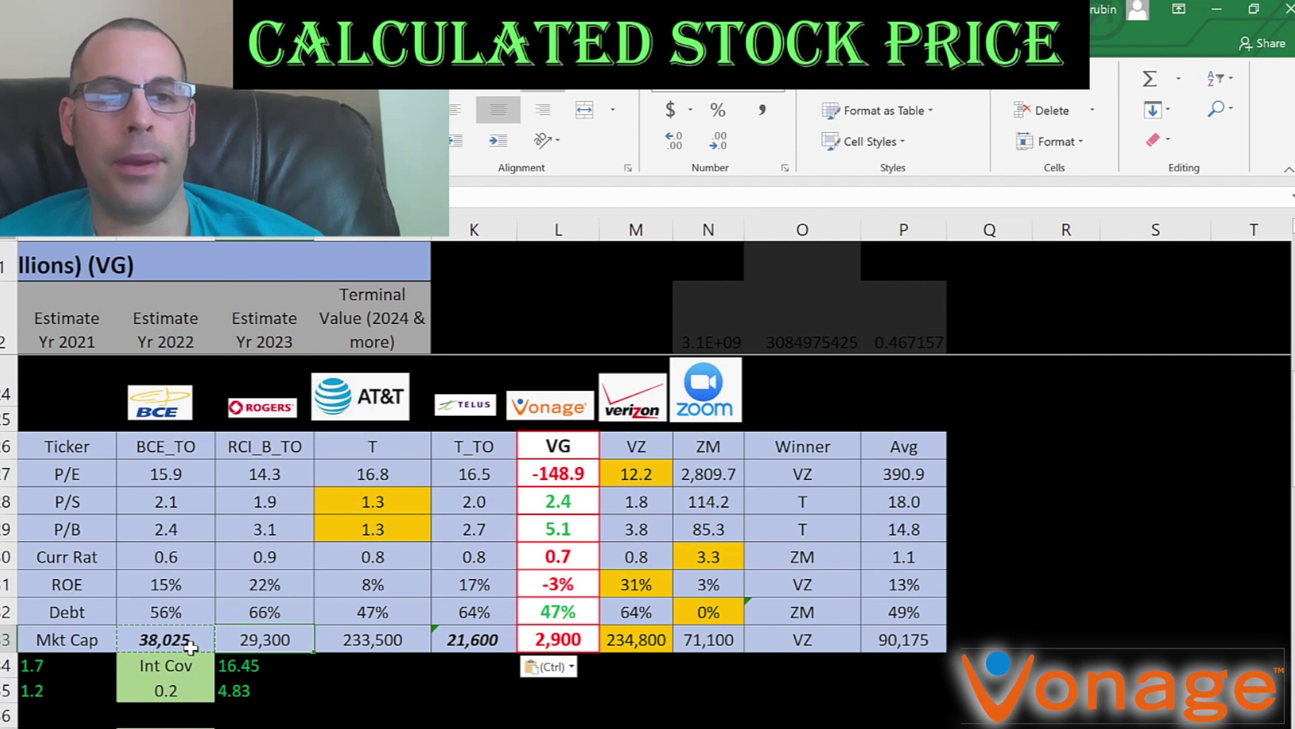
pyautogui.press('Up')
pyautogui.press('Up')
pyautogui.press('Left')
pyautogui.press('Up')
pyautogui.press('Up')
pyautogui.press('Up')
pyautogui.press('Up')
pyautogui.press('Up')
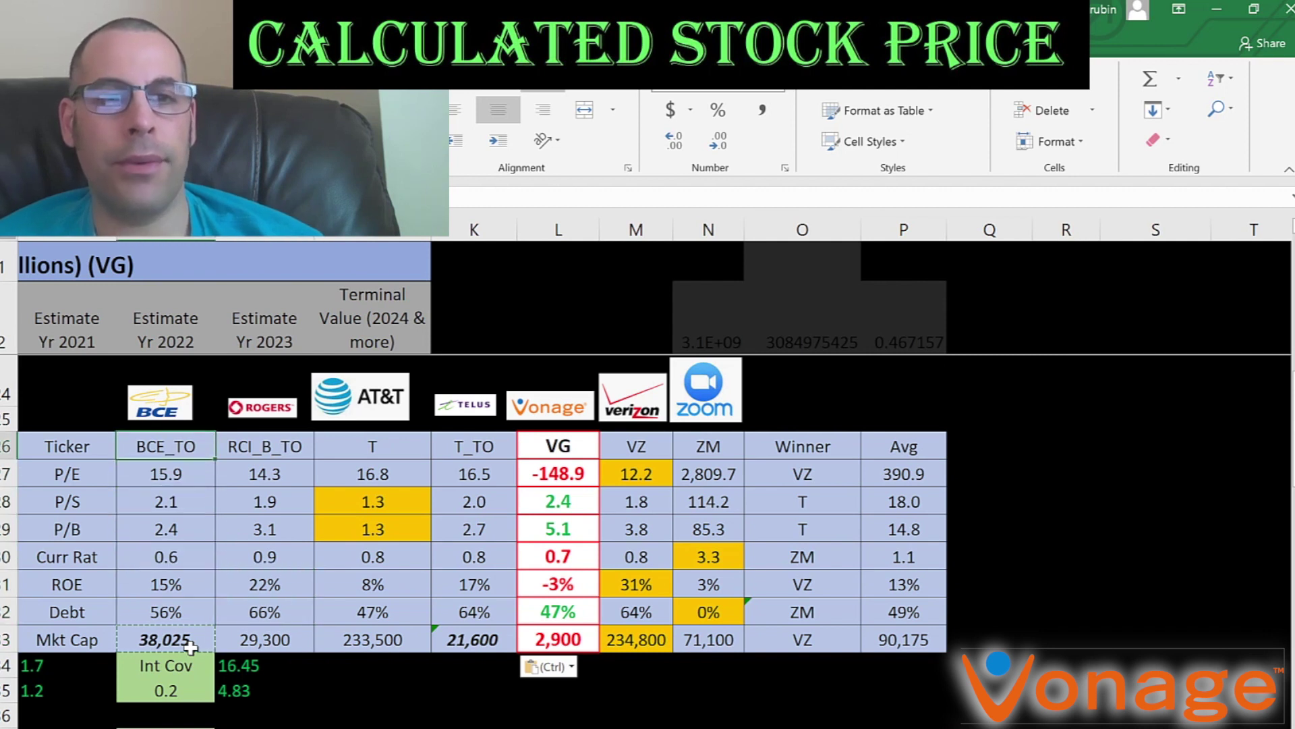
# Go through the remaining tickers in the comparison table's header row, from RCI_B_TO across to ZM.
pyautogui.press('Right')
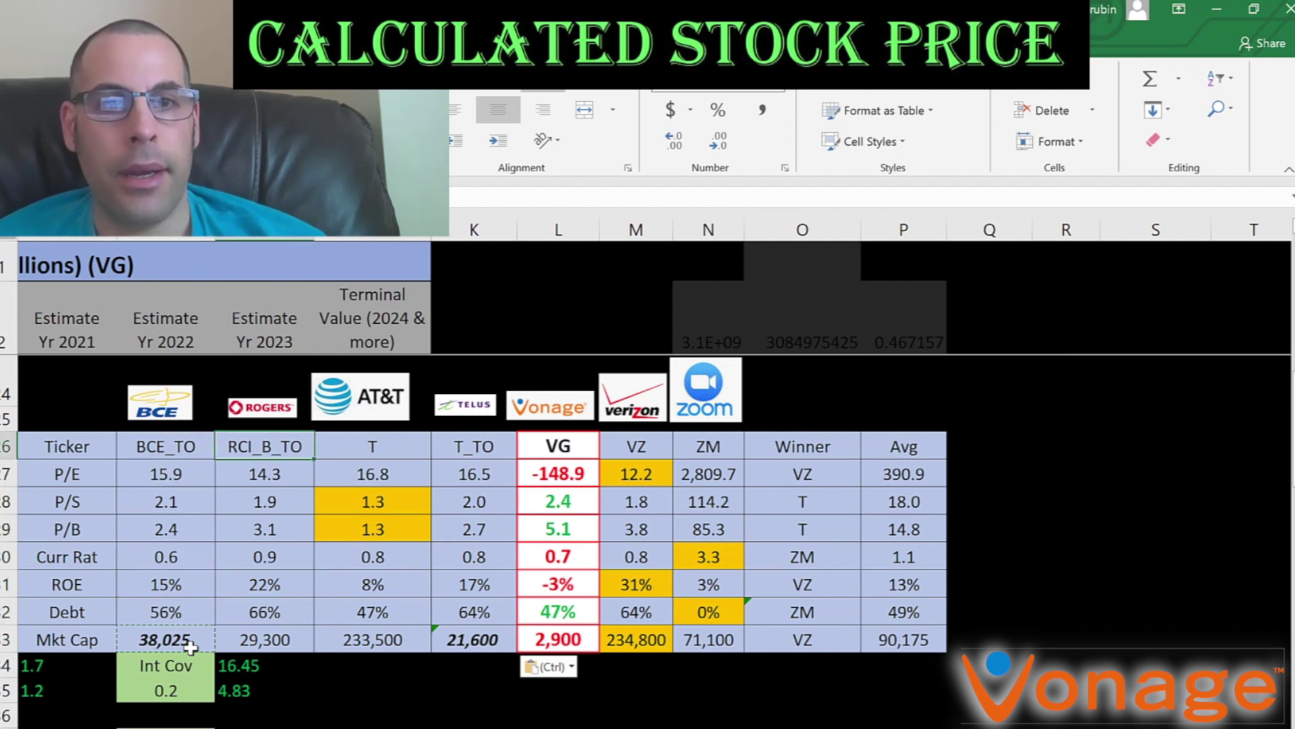
pyautogui.press('Right')
pyautogui.press('Right')
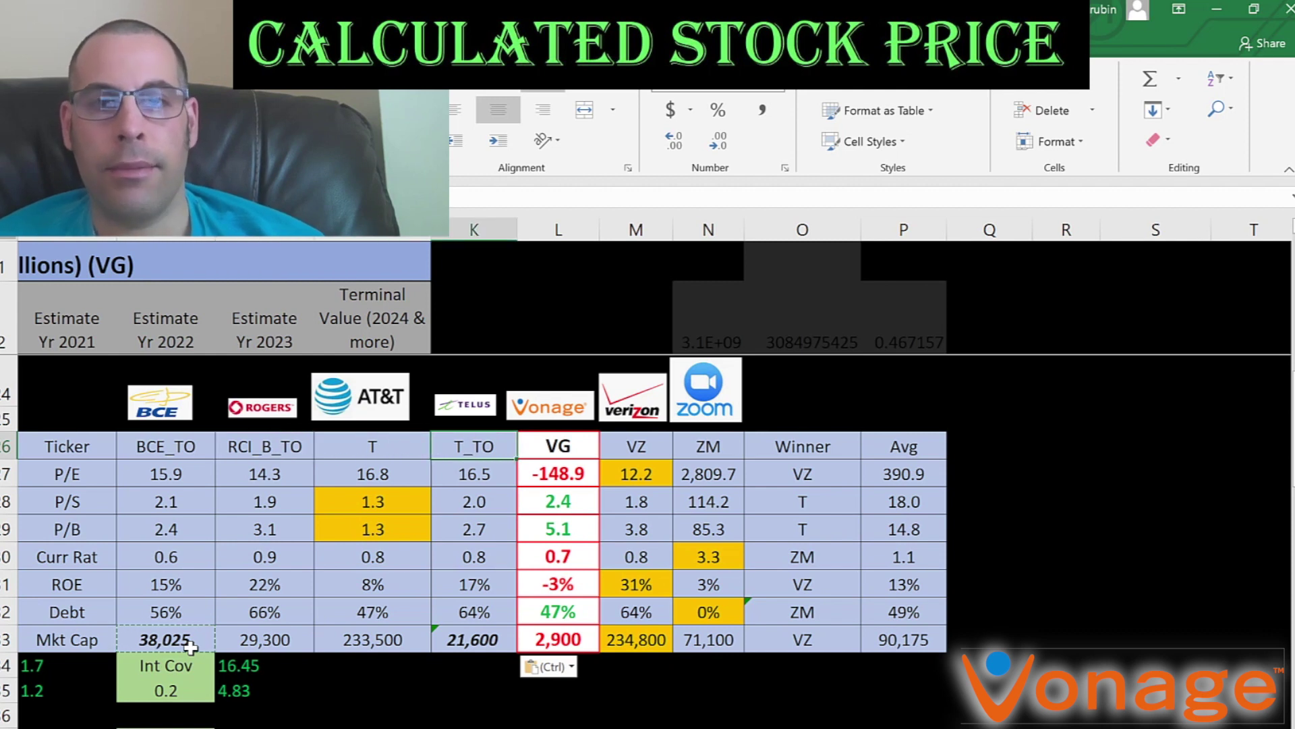
pyautogui.press('Right')
pyautogui.press('Right')
pyautogui.press('Right')
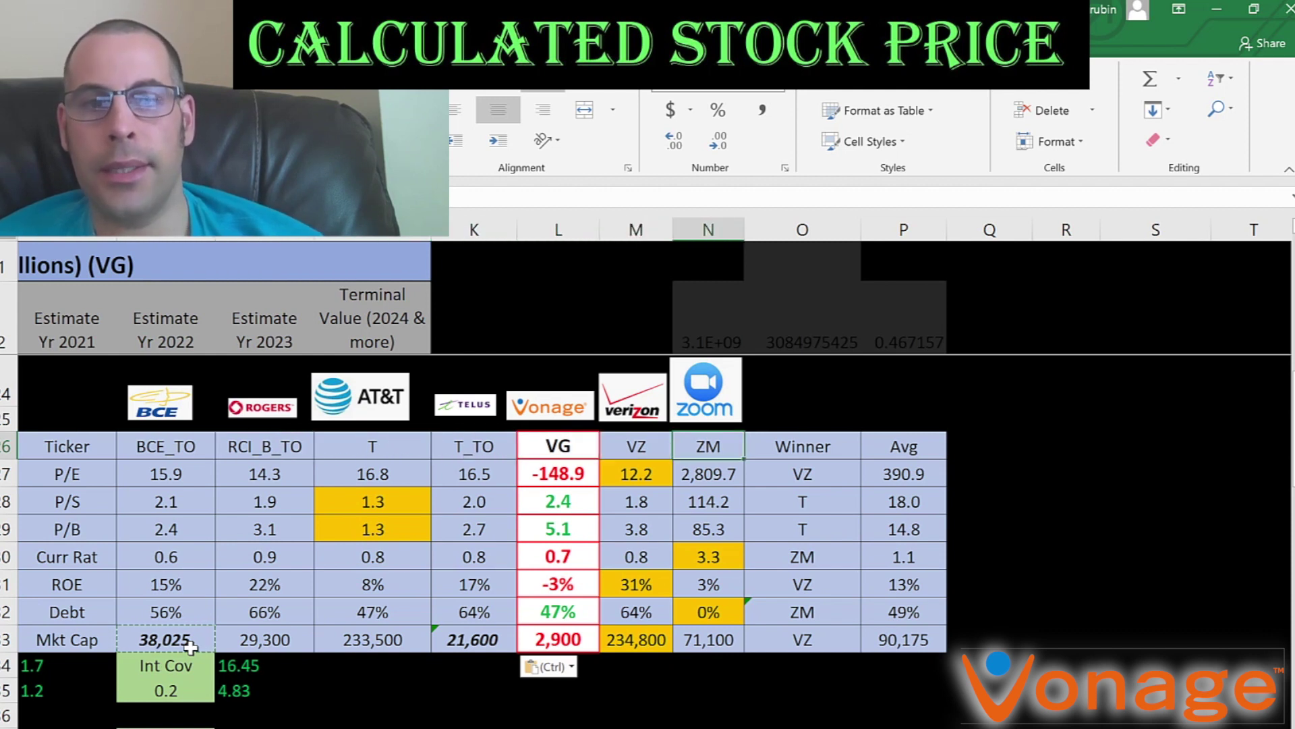
# Examine Vonage's P/E, P/S and P/B ratios in the VG column of the comparison table.
pyautogui.press('Left')
pyautogui.press('Left')
pyautogui.press('Down')
pyautogui.press('Down')
pyautogui.press('Down')
pyautogui.press('Down')
pyautogui.press('Down')
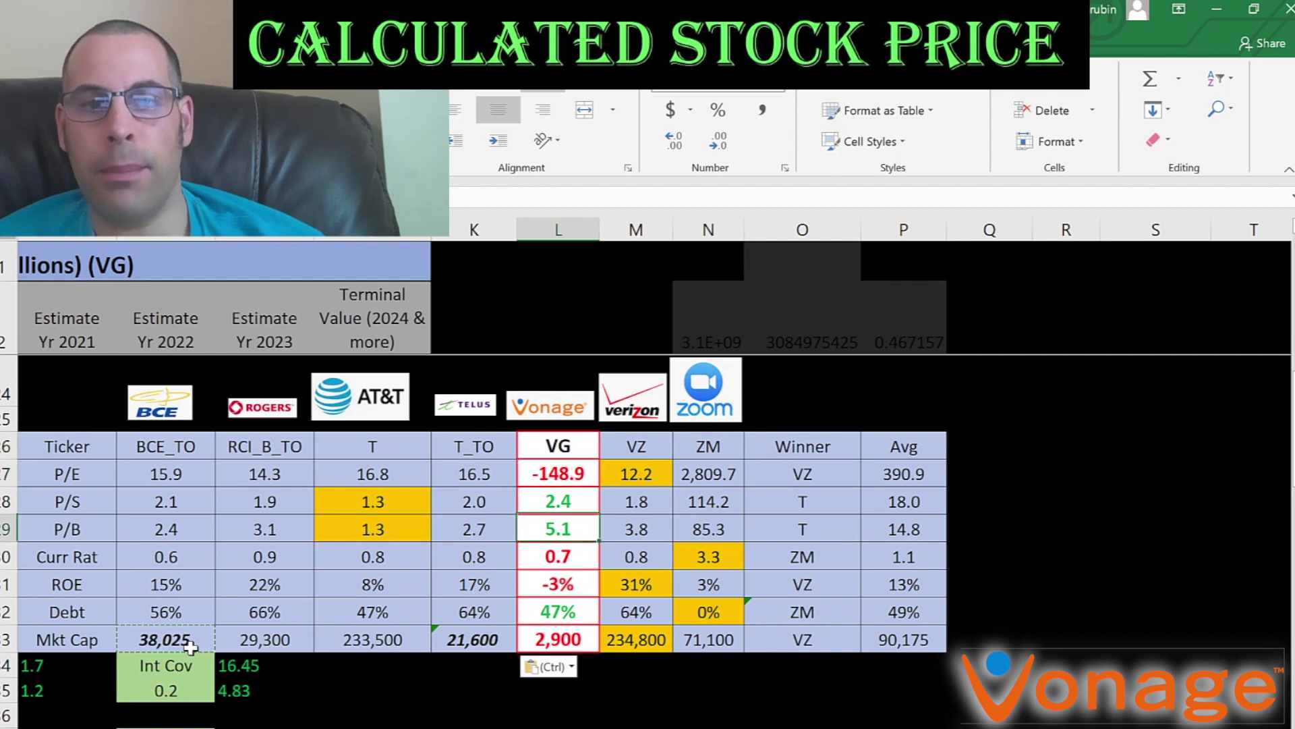
pyautogui.press('Up')
pyautogui.press('Up')
pyautogui.press('Up')
pyautogui.press('Up')
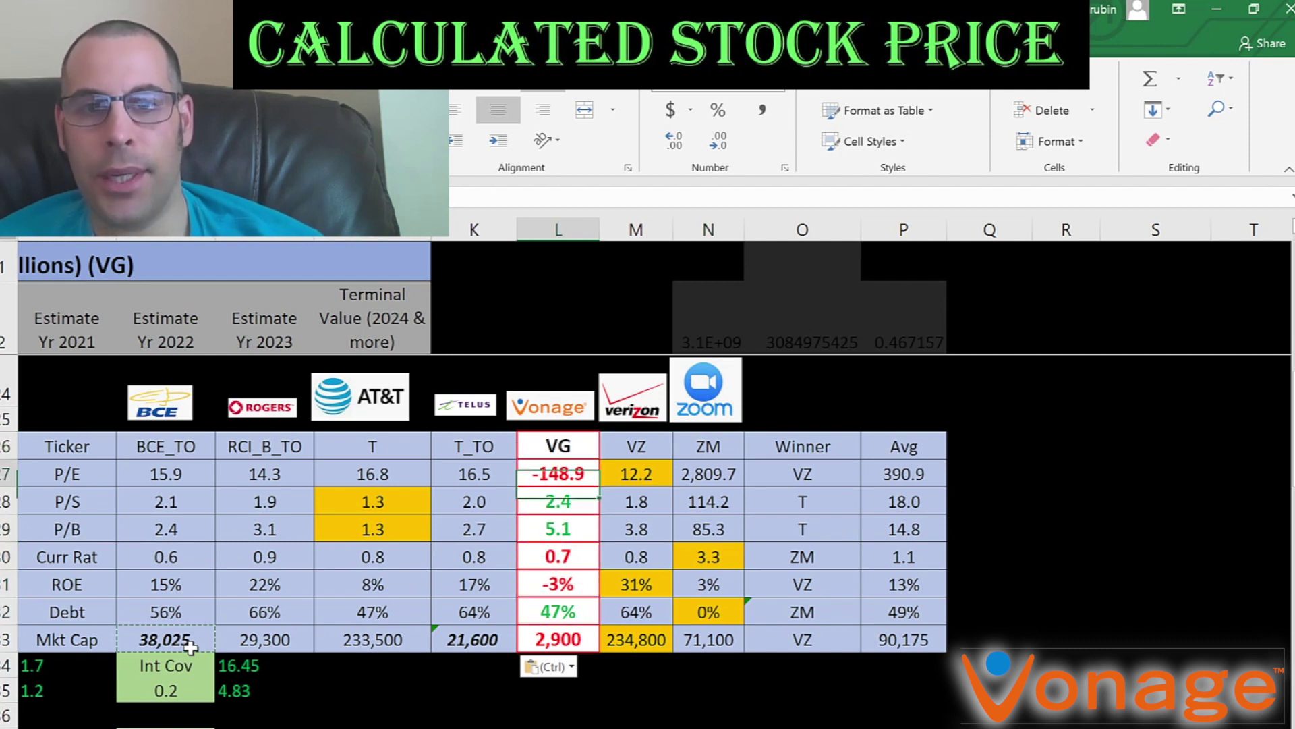
# Look over the VG column from P/E down to ROE, then return to the P/E value.
pyautogui.press('Down')
pyautogui.press('Down')
pyautogui.press('Down')
pyautogui.press('Down')
pyautogui.press('Down')
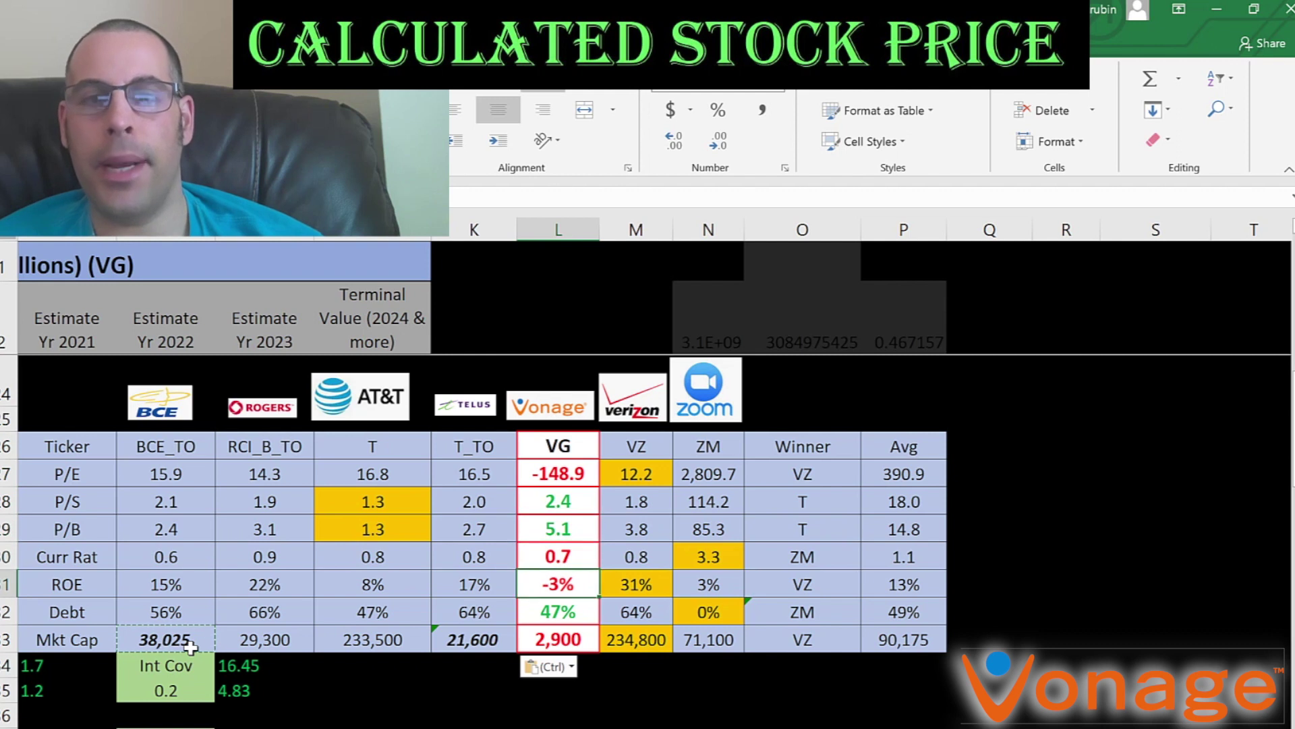
pyautogui.press('Up')
pyautogui.press('Up')
pyautogui.press('Up')
pyautogui.press('Up')
pyautogui.press('Up')
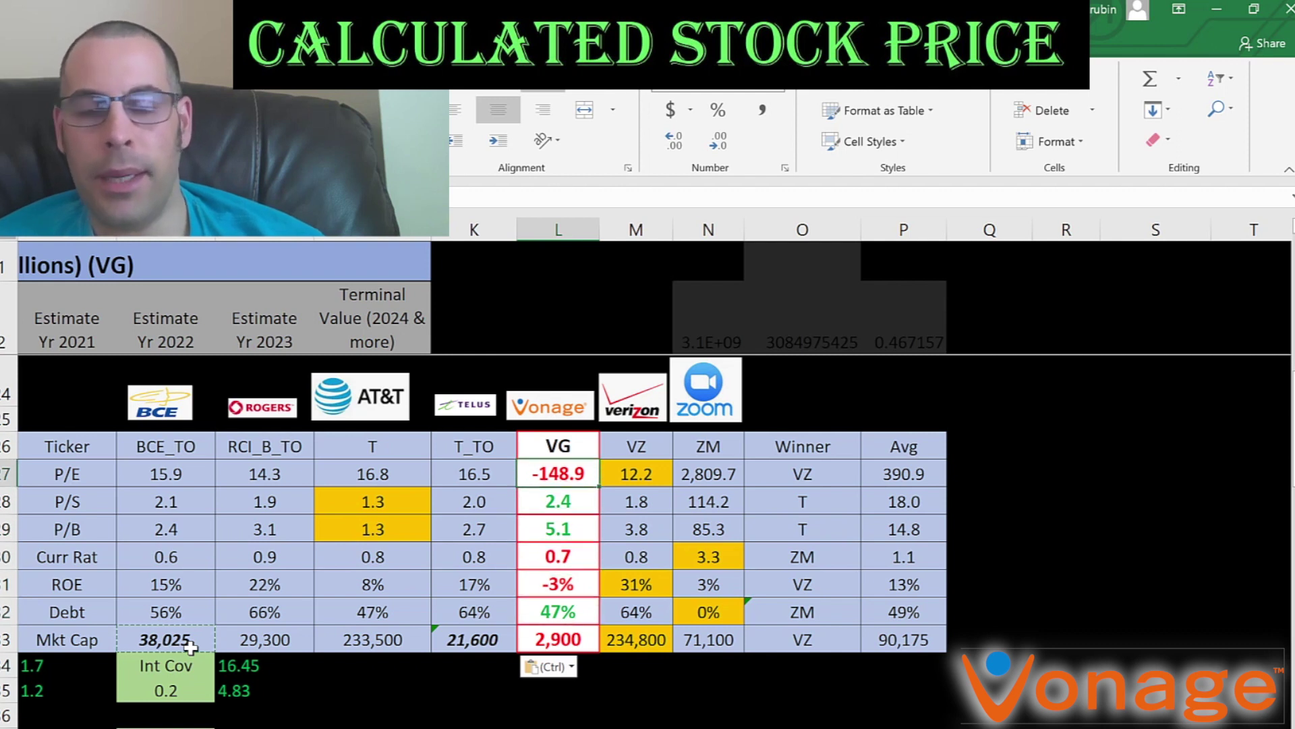
# Review Vonage's P/S, P/B, current ratio, ROE and debt values one by one against the other companies.
pyautogui.press('Down')
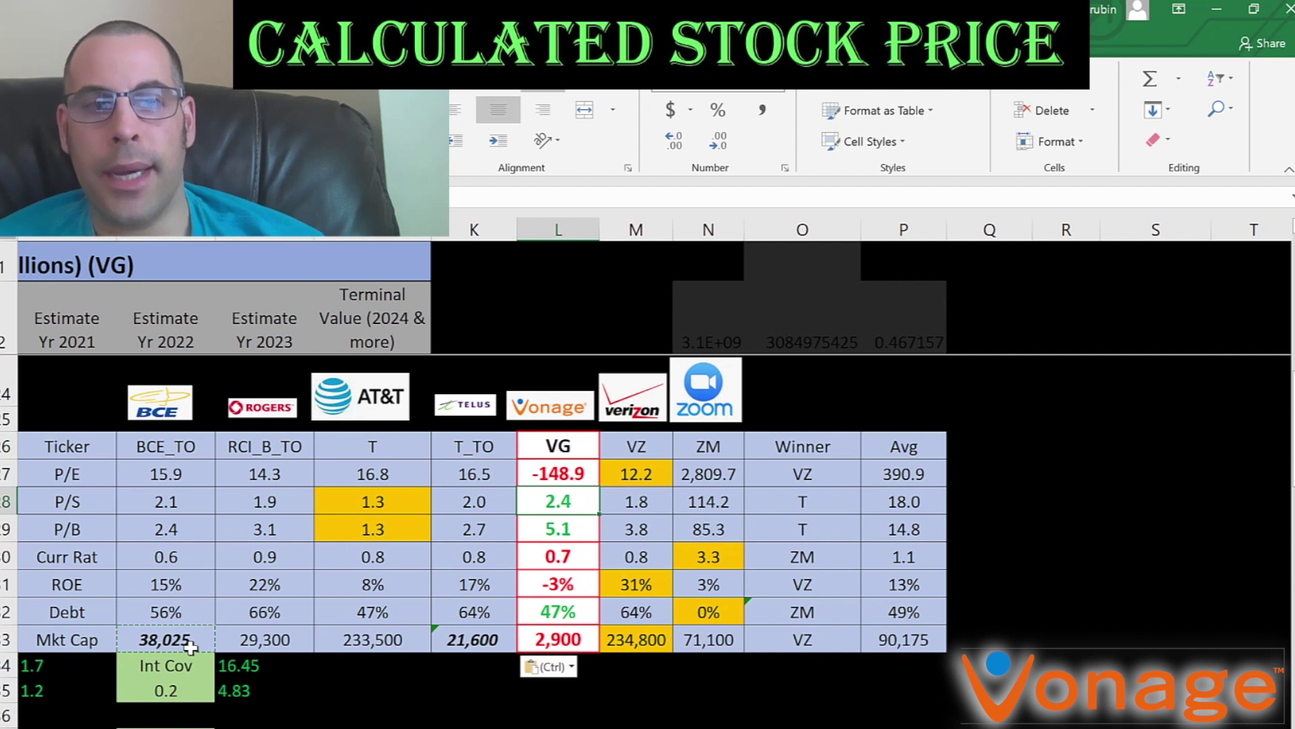
pyautogui.press('Down')
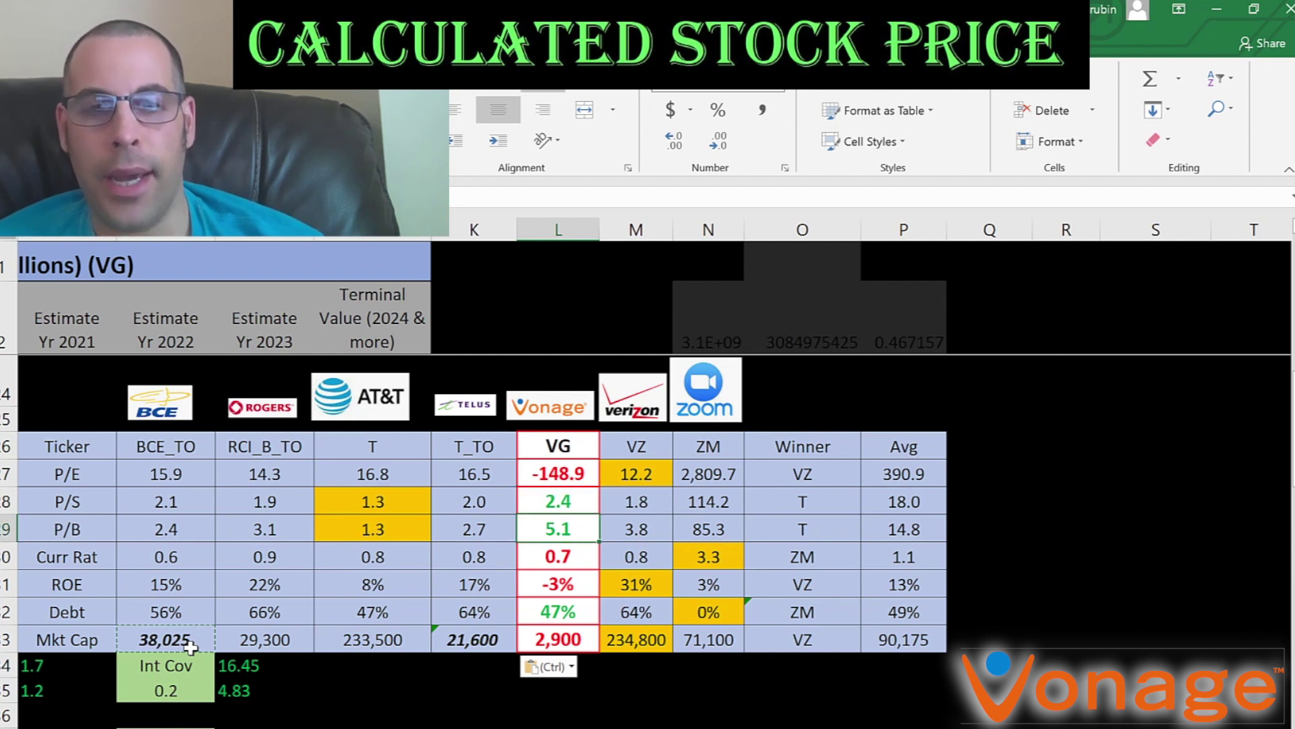
pyautogui.press('Up')
pyautogui.press('Down')
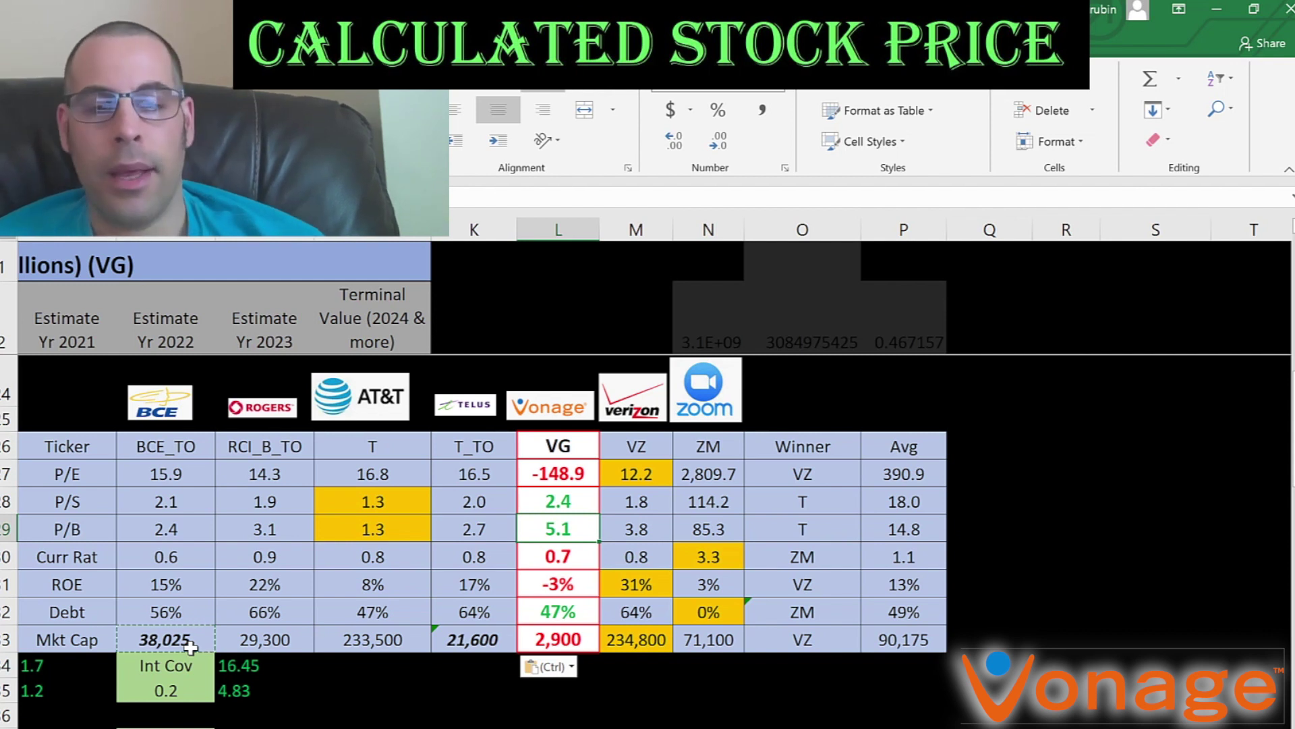
pyautogui.press('Down')
pyautogui.press('Down')
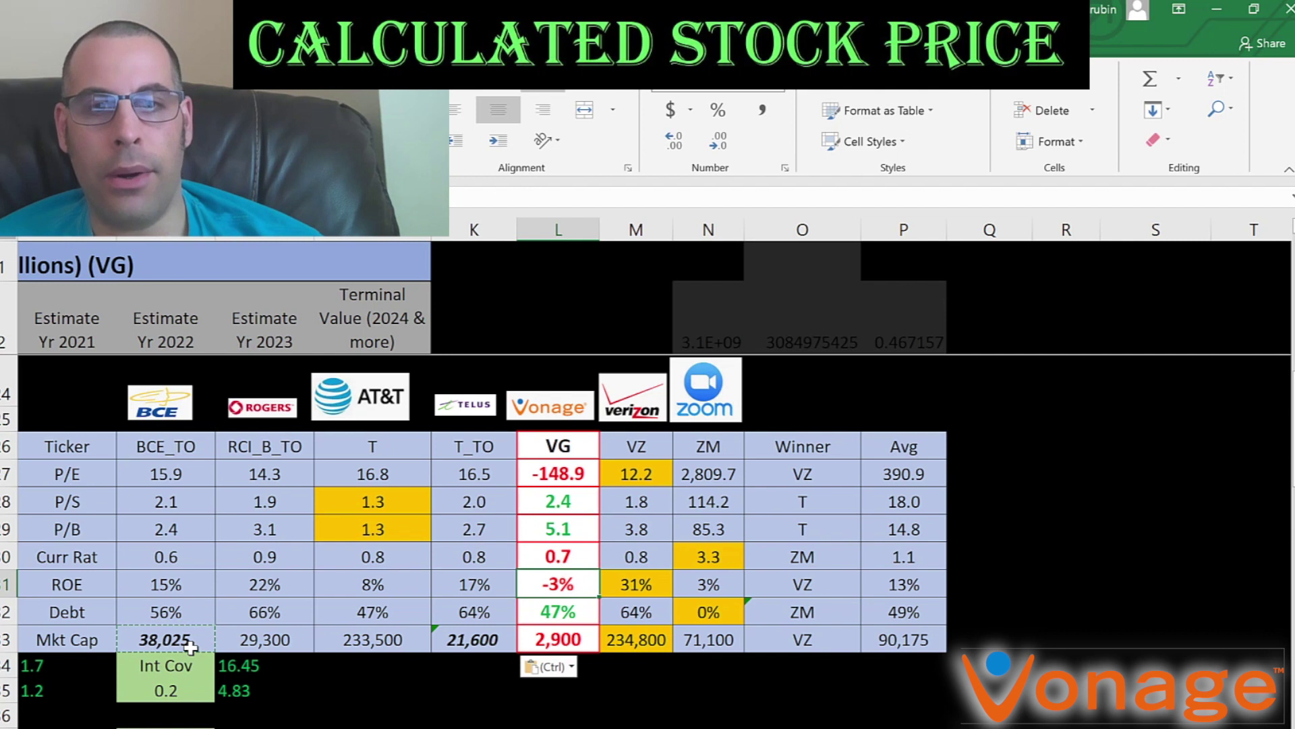
pyautogui.press('Down')
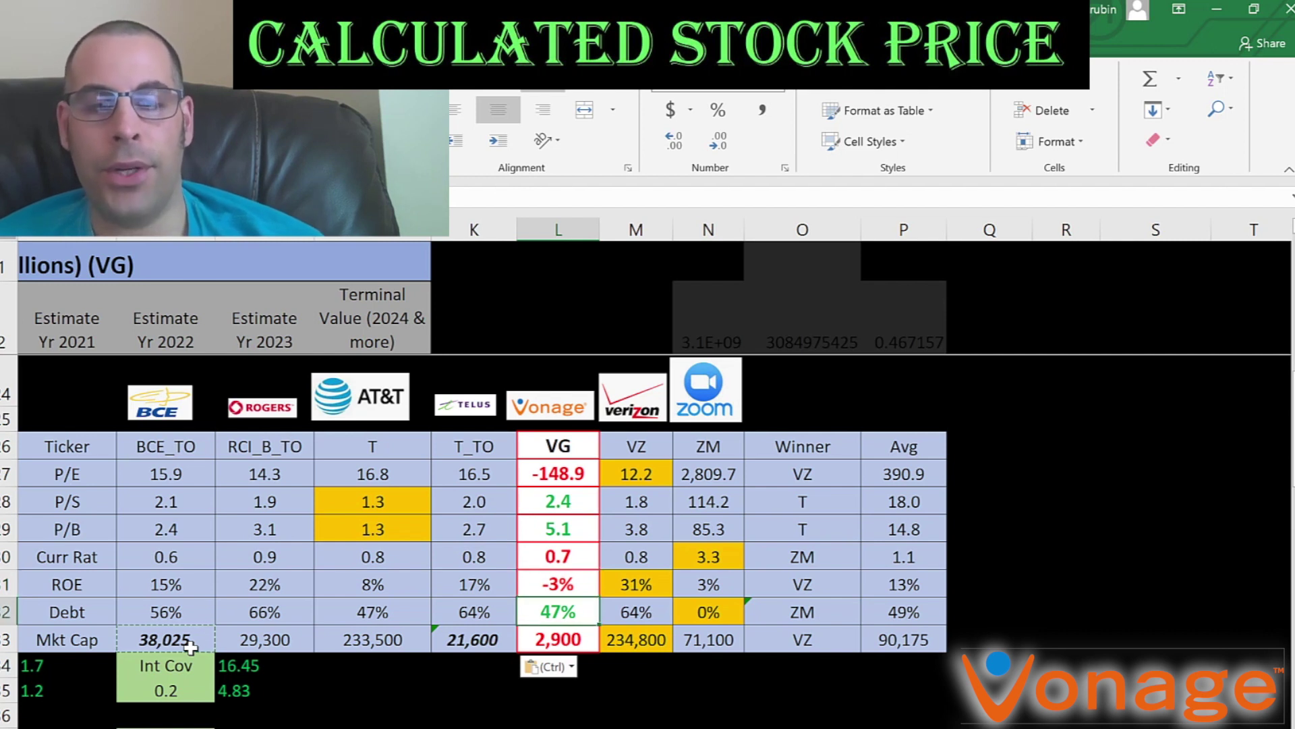
# Compare Vonage's debt percentage with the average in the Debt row.
pyautogui.press('Right')
pyautogui.press('Right')
pyautogui.press('Right')
pyautogui.press('Right')
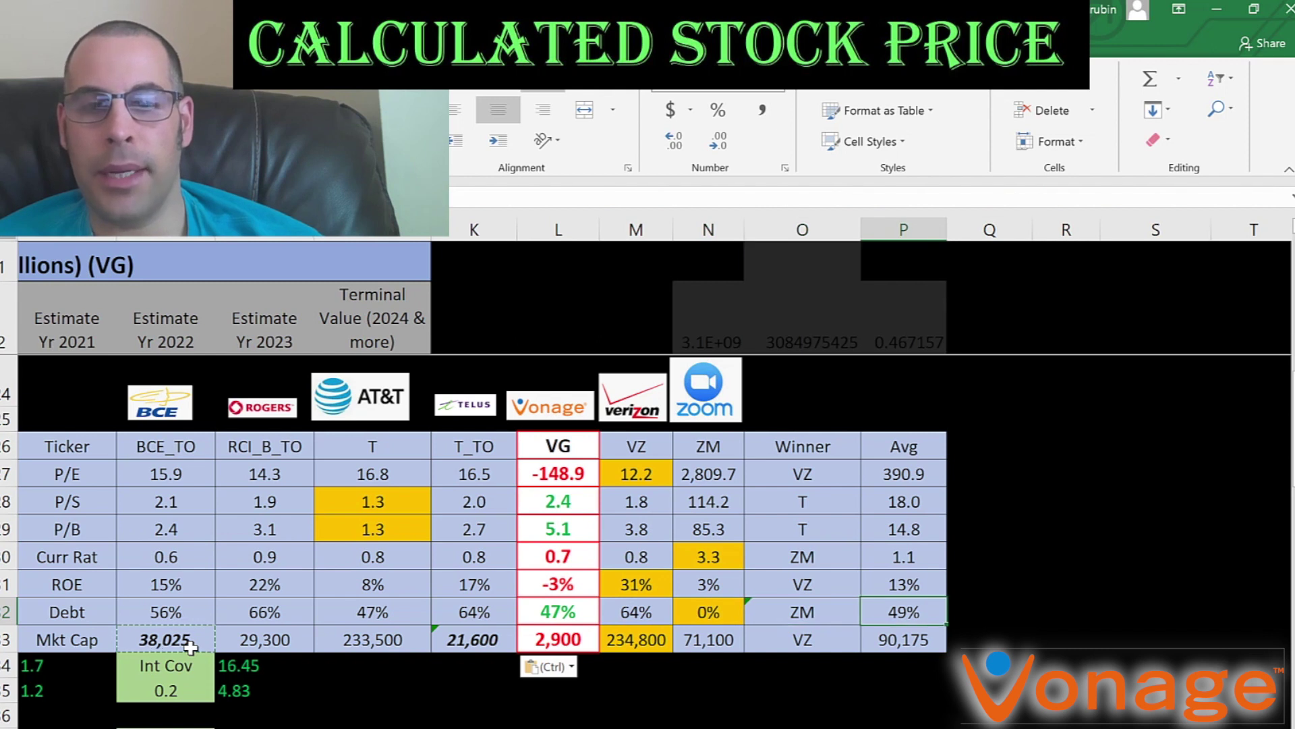
pyautogui.press('Left')
pyautogui.press('Left')
pyautogui.press('Left')
pyautogui.press('Left')
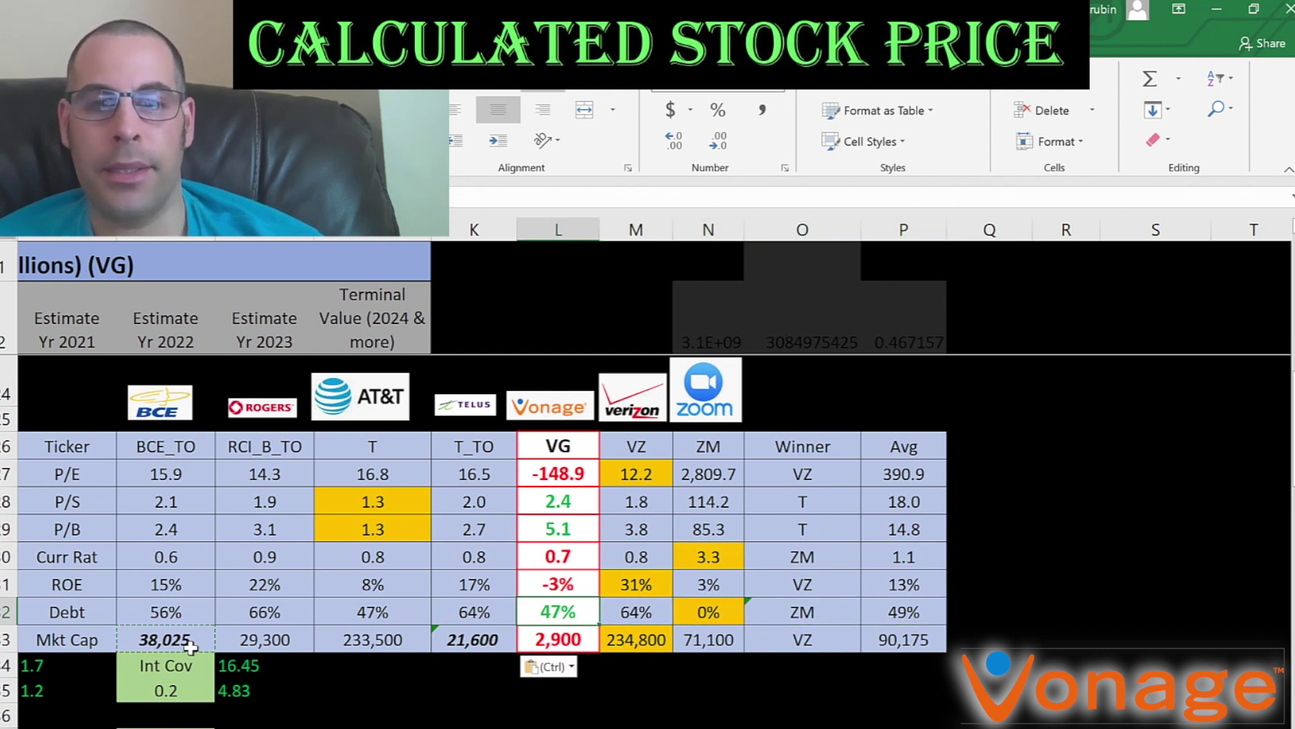
# Compare Vonage's debt with the VZ and ZM values, then check Vonage's market cap.
pyautogui.press('Right')
pyautogui.press('Right')
pyautogui.press('Left')
pyautogui.press('Left')
pyautogui.press('Down')
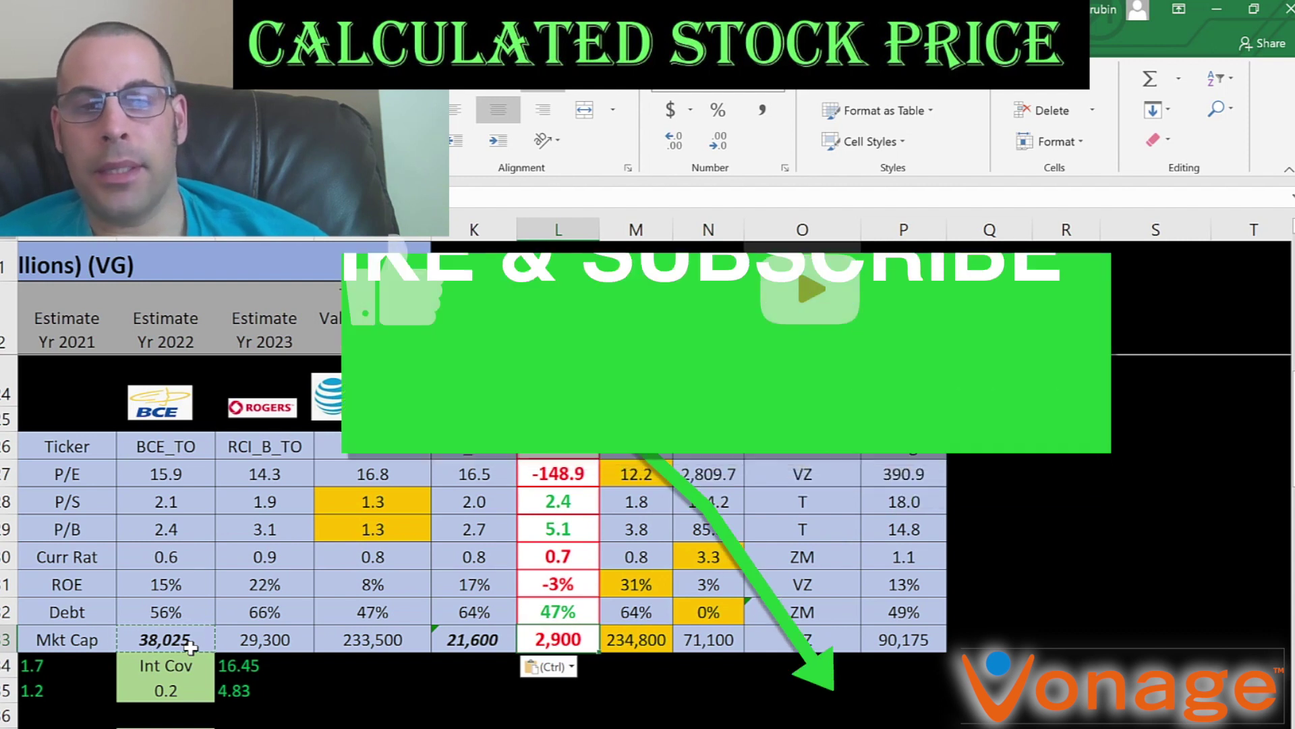